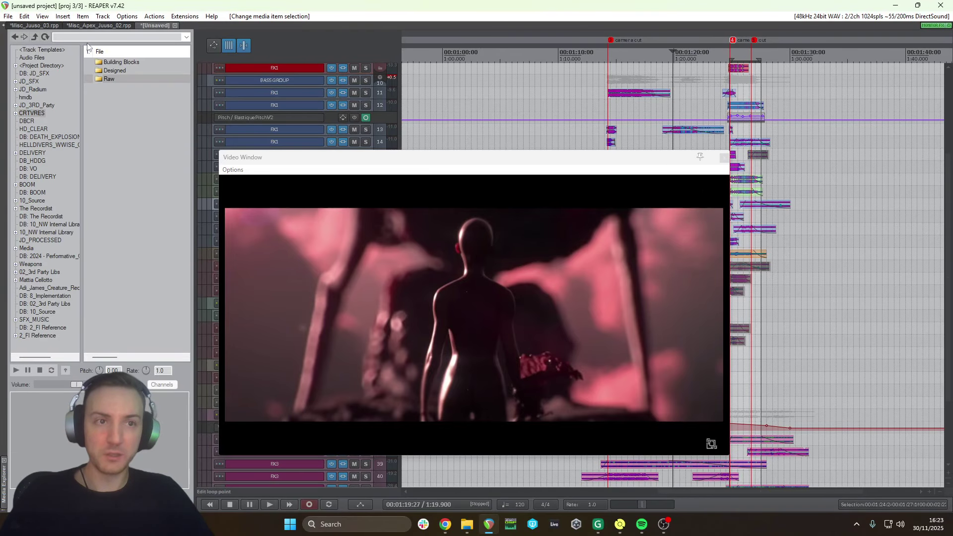
Switch to the Misc_Apex project and examine the clips around the shot marker, selecting the time range that spans the shot
left_click(101, 26)
left_click(763, 142)
scroll(763, 141, "down", 2)
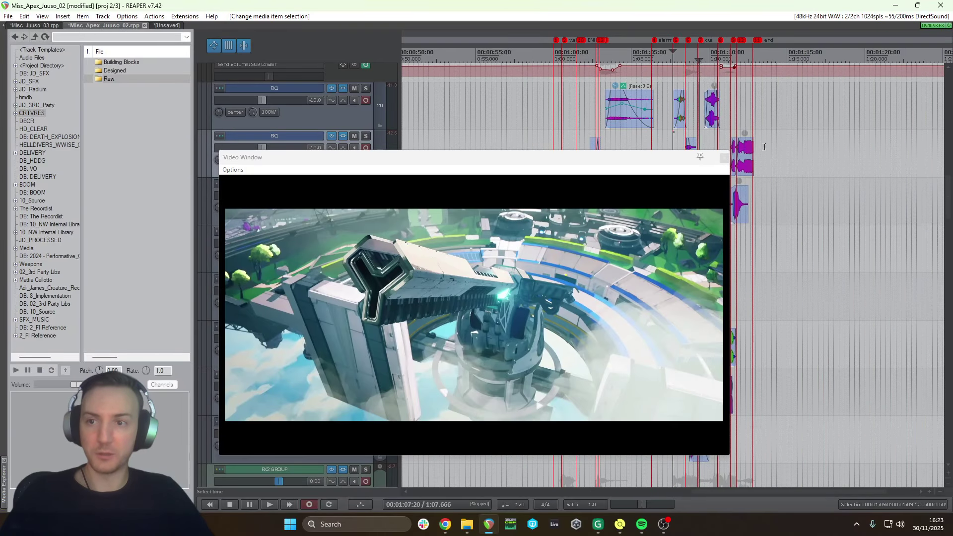
scroll(751, 141, "up", 1)
scroll(748, 140, "down", 3)
left_click(683, 116)
scroll(680, 117, "up", 2)
scroll(680, 117, "up", 2)
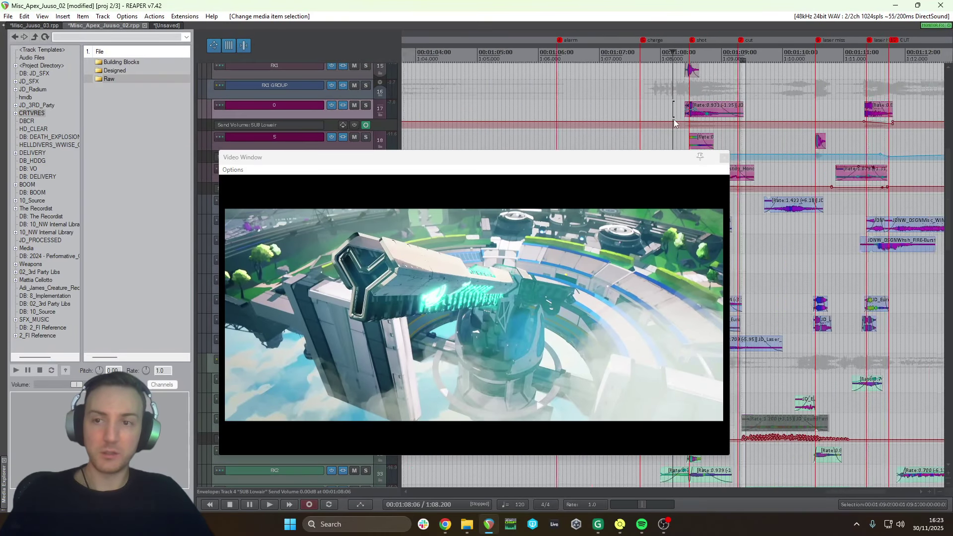
left_click_drag(665, 86, 787, 100)
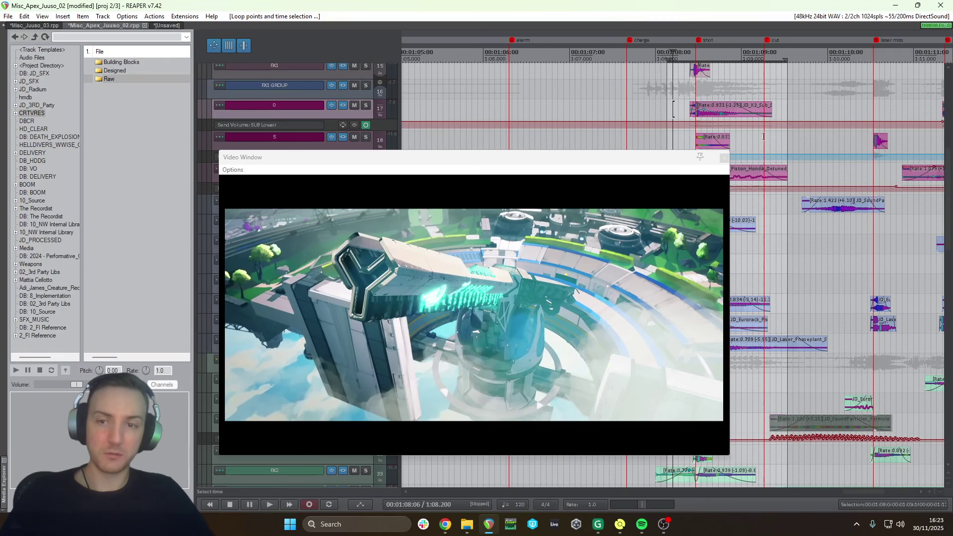
Switch to the first open project and close the video window to expose the clips around the camera cut markers
left_click(35, 26)
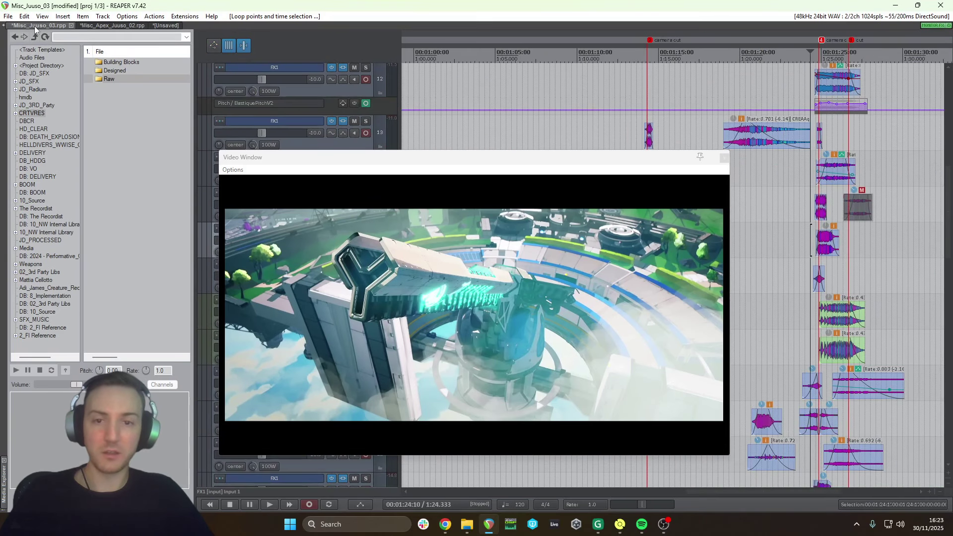
left_click(751, 189)
scroll(750, 192, "down", 1)
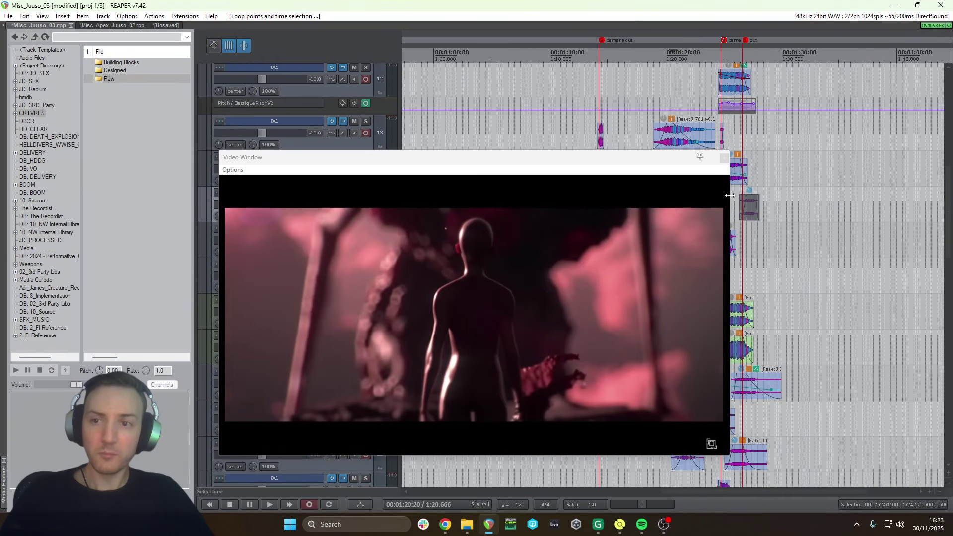
left_click_drag(616, 169, 587, 166)
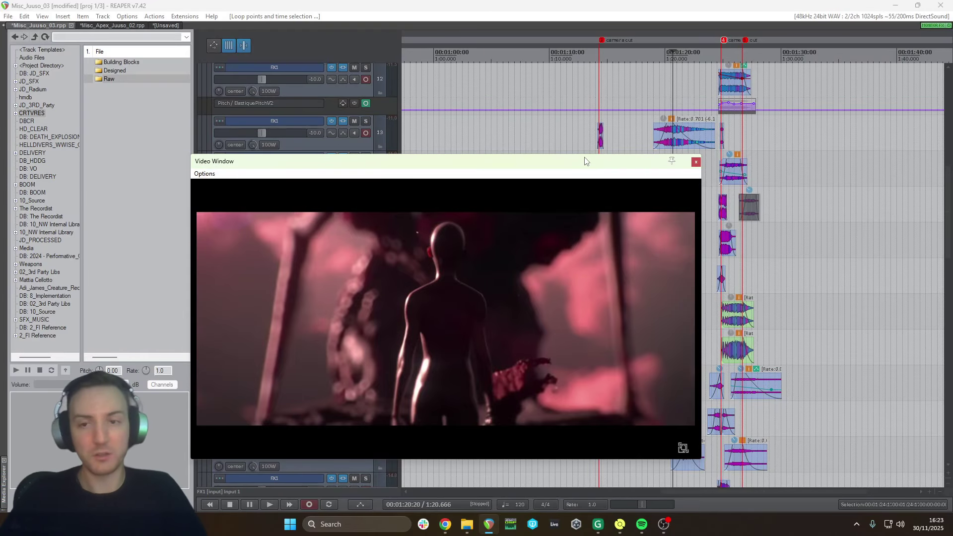
left_click(696, 162)
left_click(690, 182)
scroll(690, 183, "up", 2)
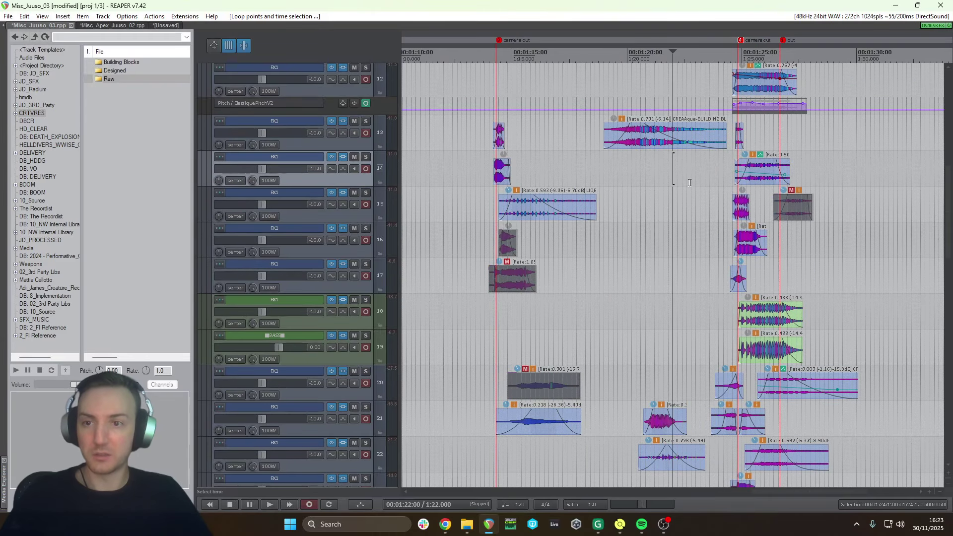
scroll(700, 209, "up", 2)
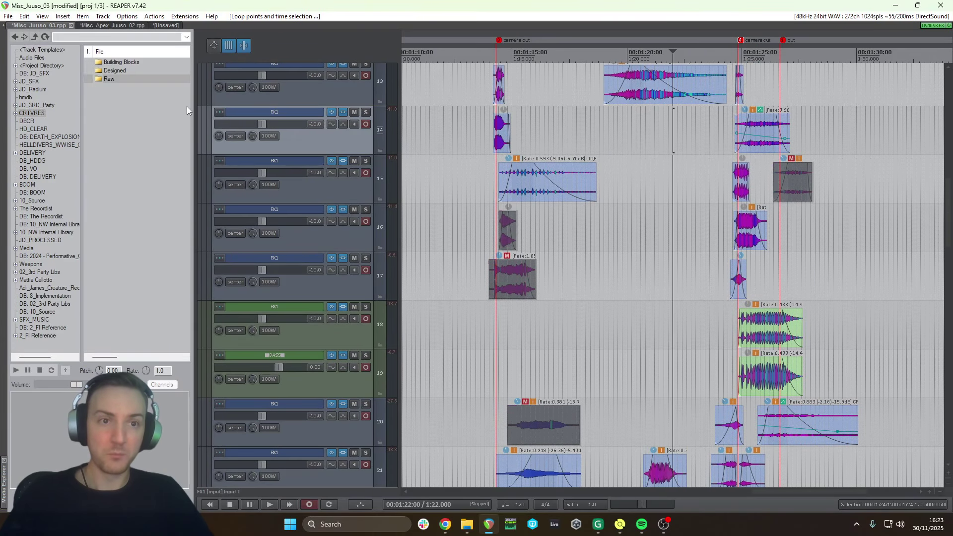
Widen the Media Explorer and open the Raw folder of the CRTVRES library
left_click_drag(194, 106, 226, 106)
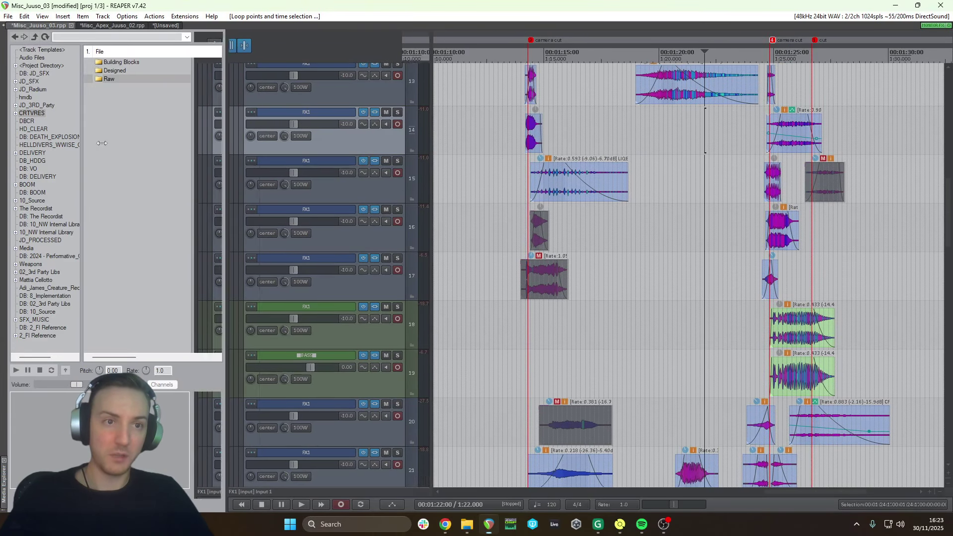
left_click(121, 79)
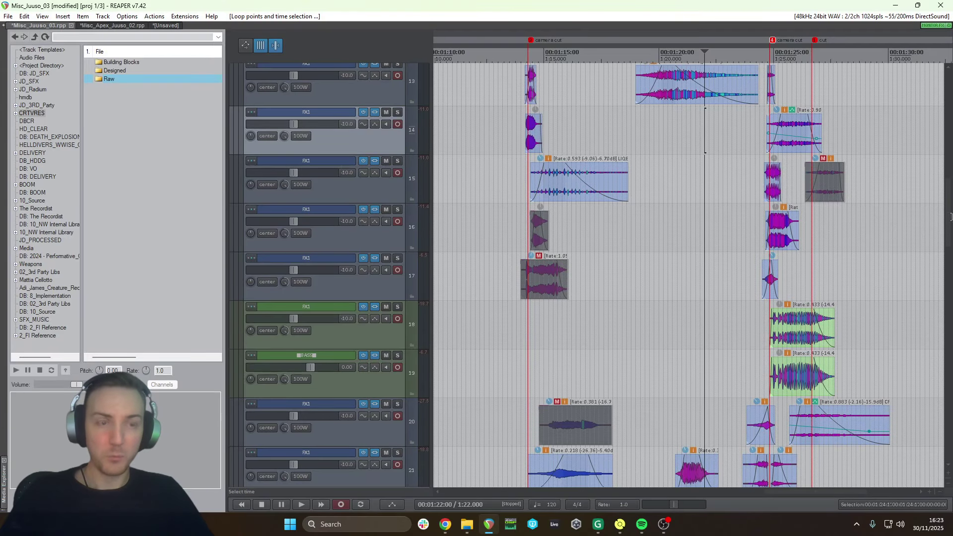
left_click(122, 93)
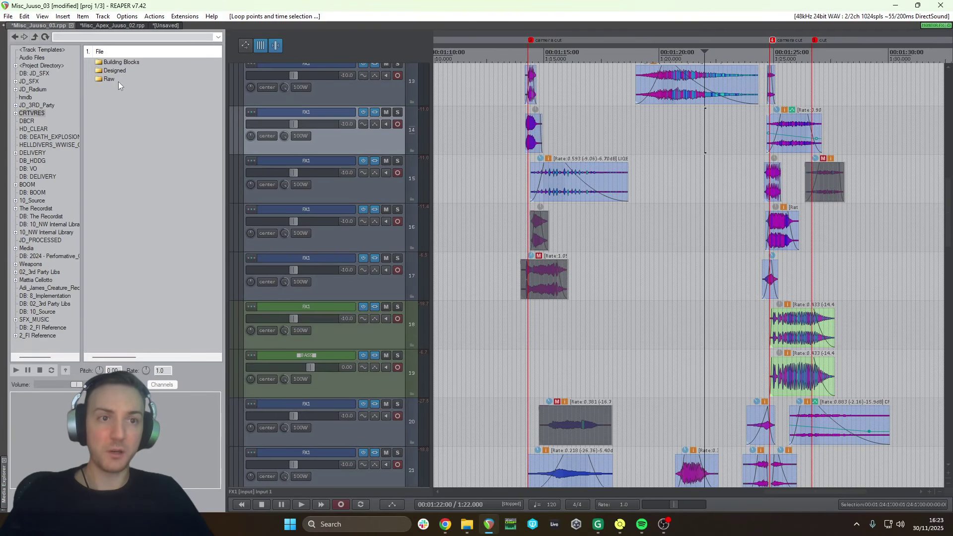
left_click(118, 81)
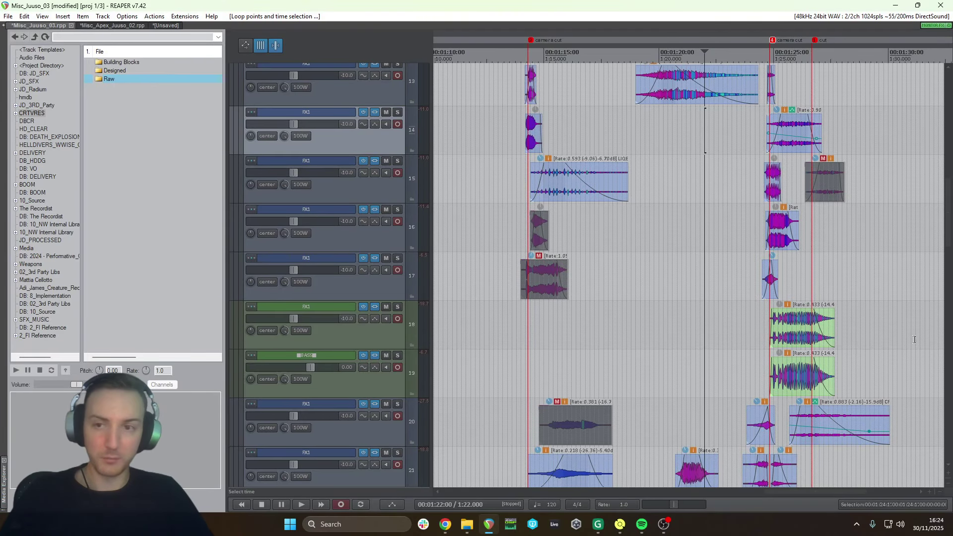
double_click(121, 79)
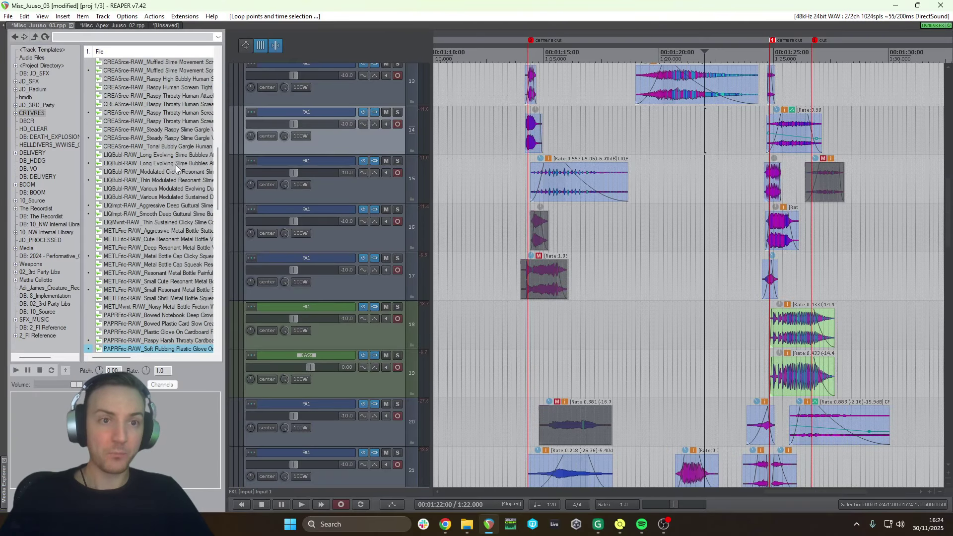
Audition slime movement, plastic glove on cardboard, and aggressive hollow plastic container recordings from the Raw folder in a wider Media Explorer
left_click(208, 222)
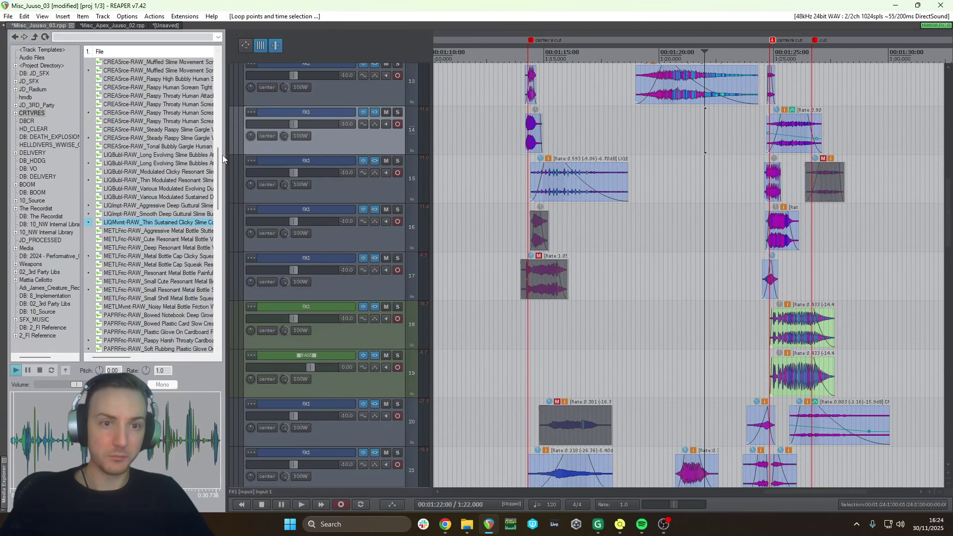
left_click_drag(226, 155, 245, 154)
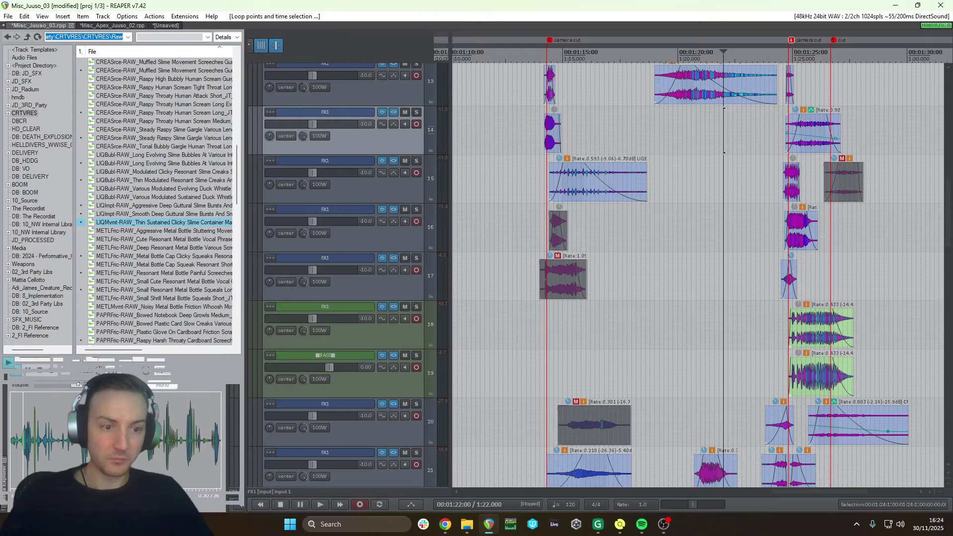
left_click(77, 376)
scroll(153, 224, "down", 3)
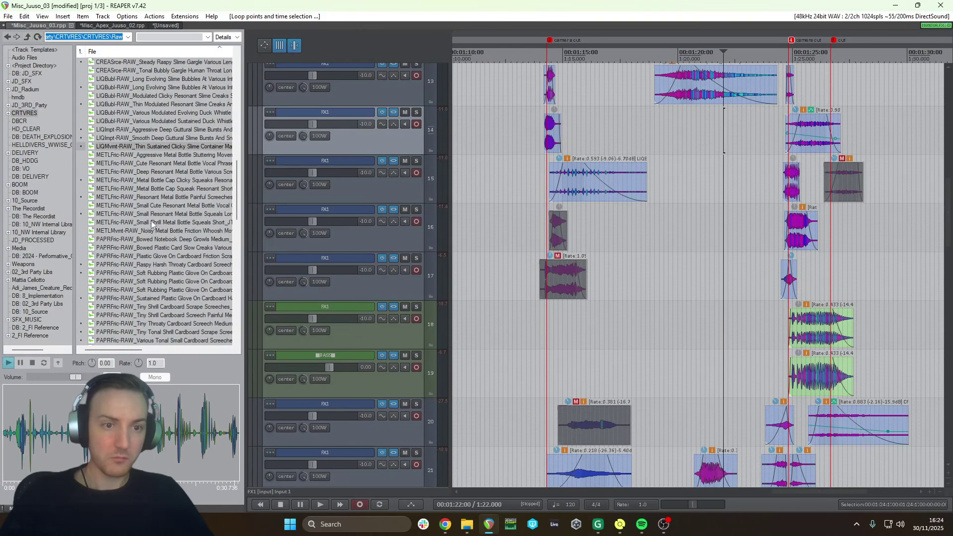
left_click(155, 298)
scroll(151, 276, "down", 2)
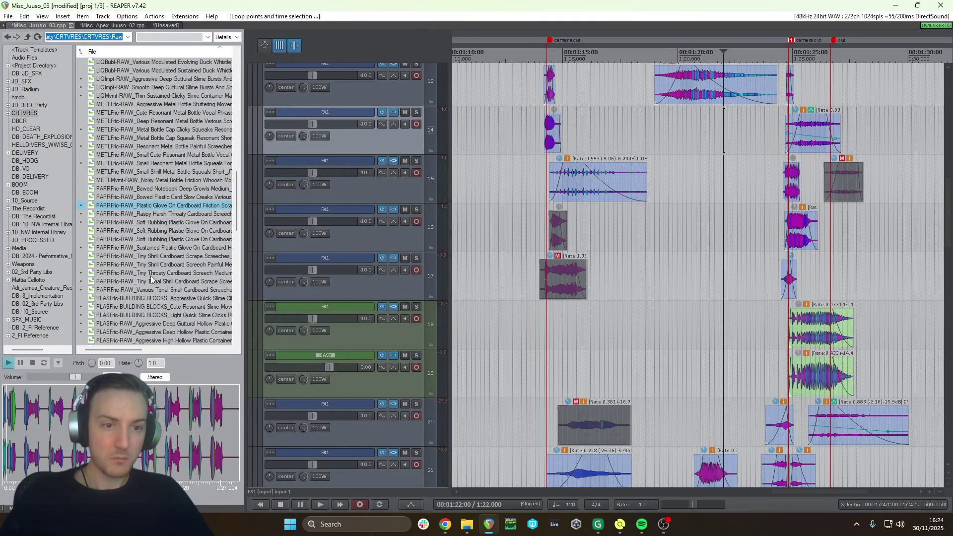
scroll(153, 279, "down", 3)
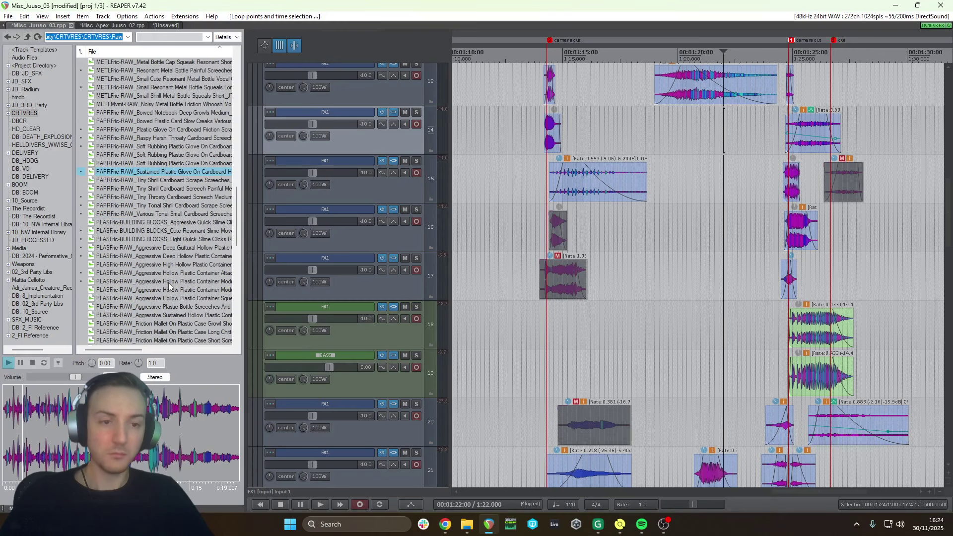
left_click(156, 257)
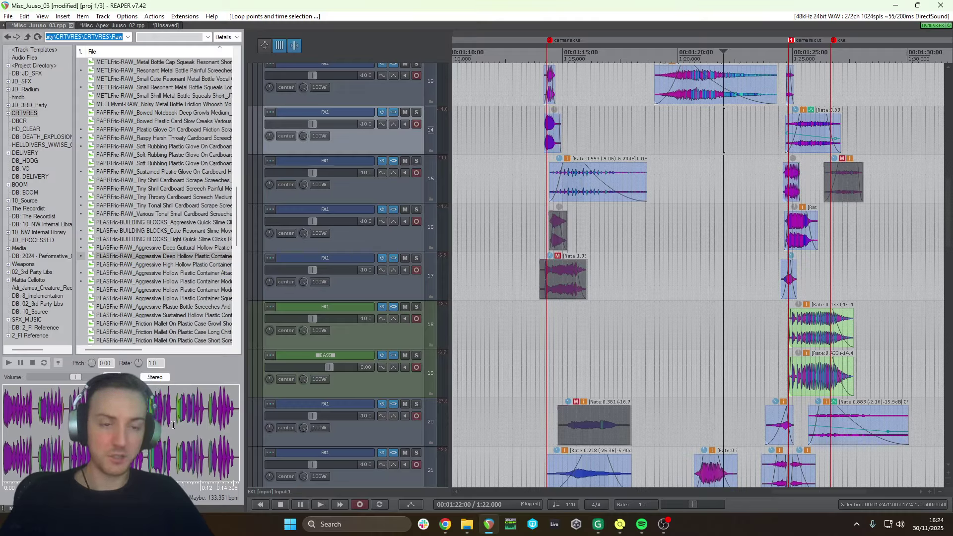
left_click(173, 281)
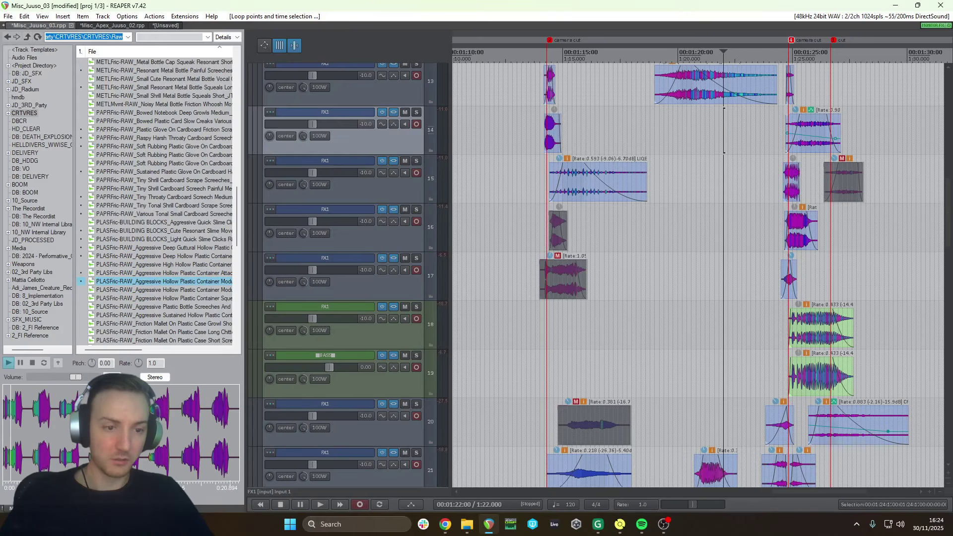
Audition the Aggressive Plastic Bottle Screeches And Squeals Short recording and place it on track 17 after the existing clips
left_click(170, 307)
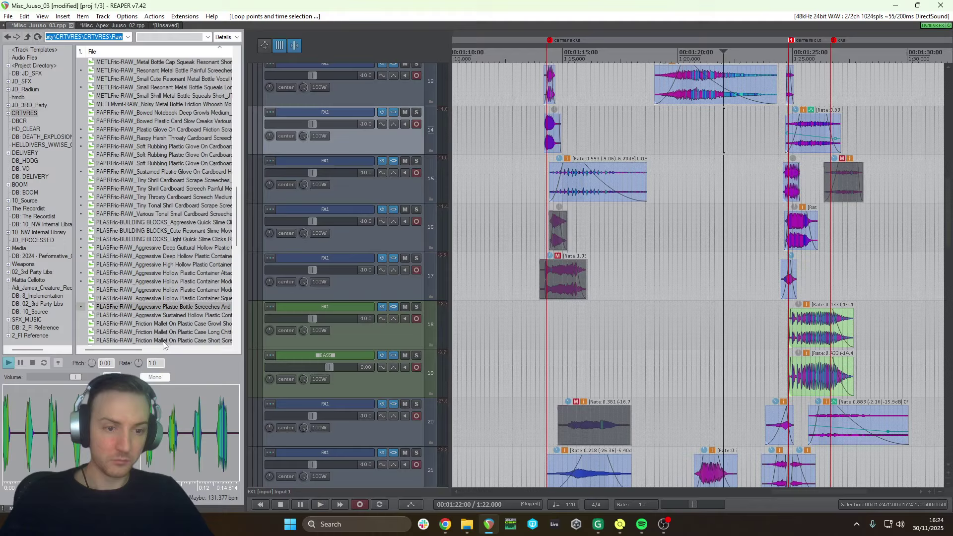
scroll(159, 298, "down", 2)
left_click_drag(164, 256, 868, 275)
scroll(866, 275, "down", 4)
left_click_drag(767, 278, 789, 273)
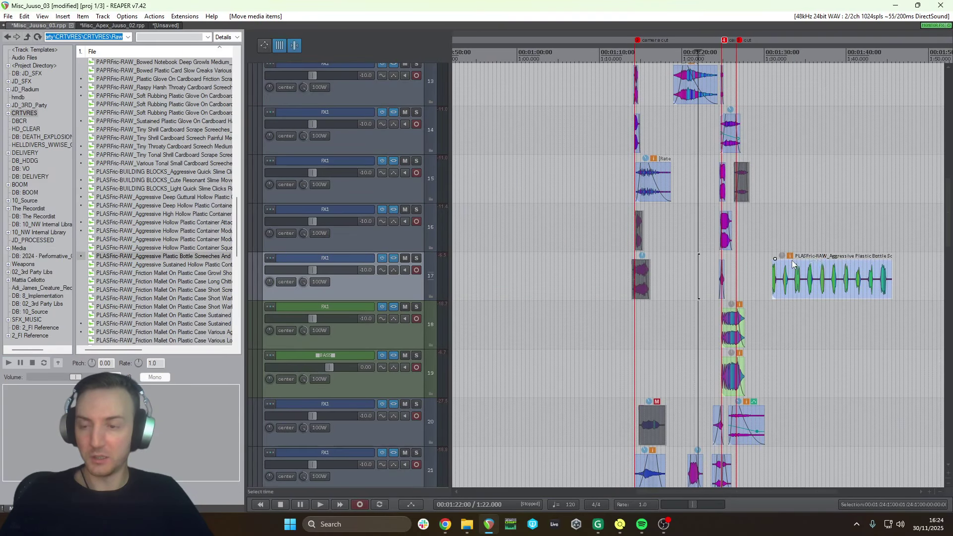
scroll(791, 262, "up", 3)
scroll(873, 268, "down", 2)
left_click(837, 270)
scroll(818, 281, "down", 2)
scroll(814, 282, "up", 2)
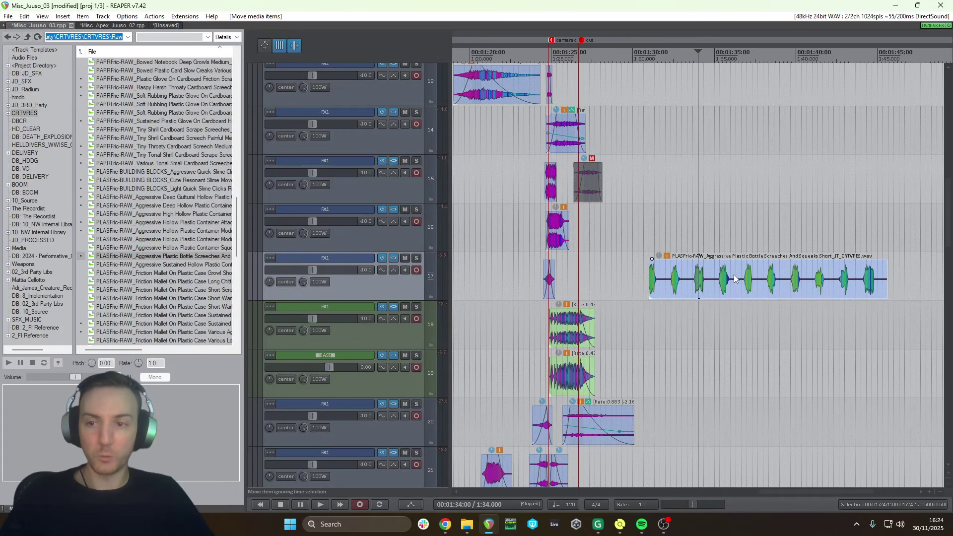
scroll(745, 290, "down", 2)
Stretch the plastic bottle clip on track 17 to a rate of 0.430 and audition it soloed
left_click_drag(765, 283, 879, 283)
left_click(761, 292)
left_click(756, 281)
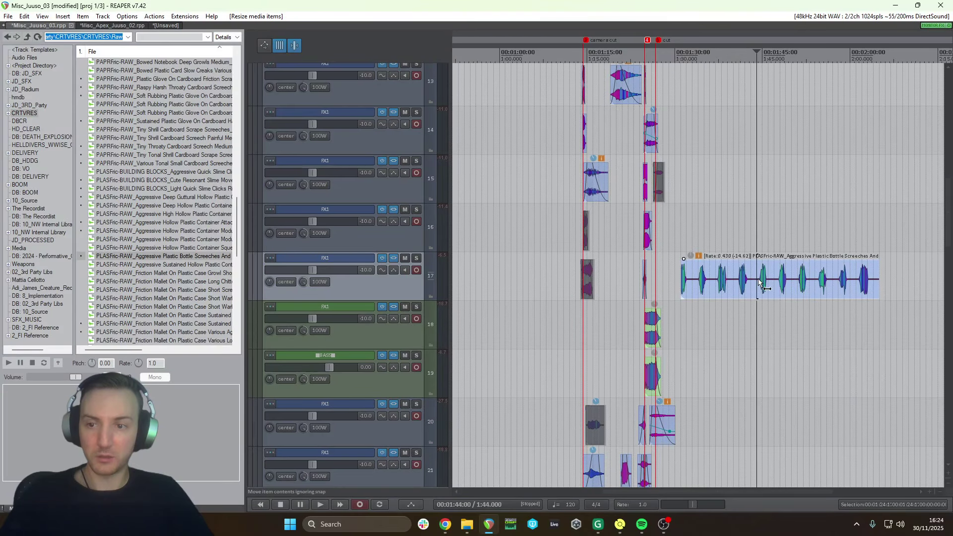
key("F6")
key("space")
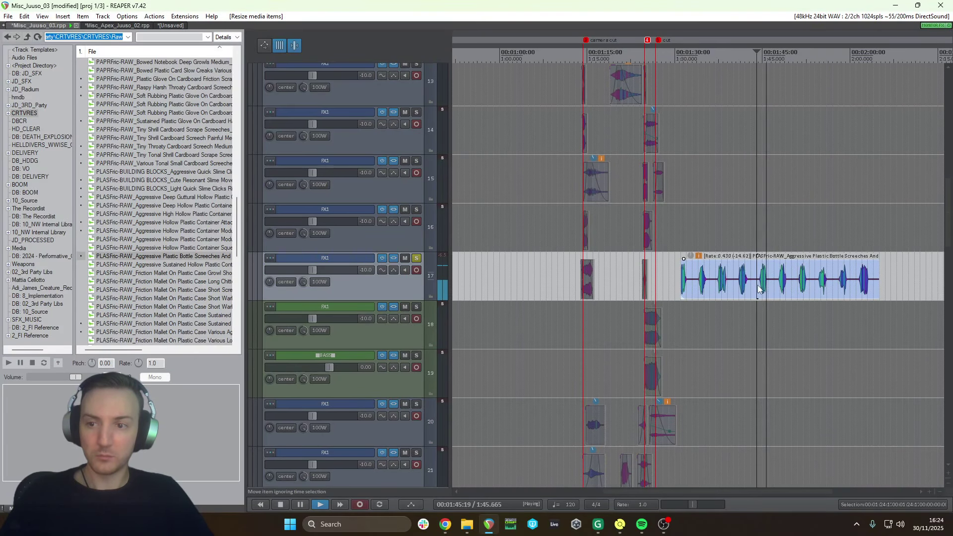
key("space")
Delete the stretched plastic bottle clip from track 17
key("Delete")
scroll(732, 294, "down", 2)
left_click(651, 258)
scroll(652, 258, "up", 2)
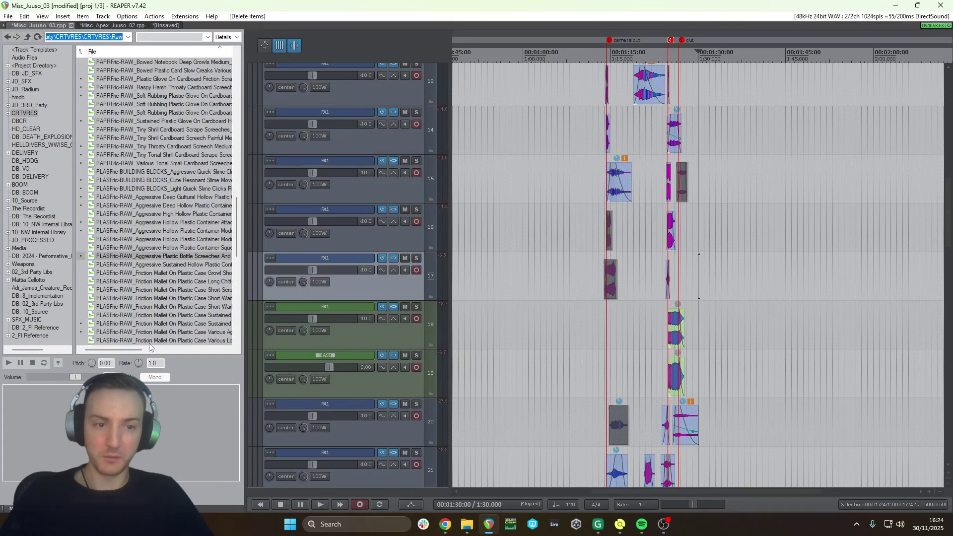
Audition the last screech of the short Friction Mallet On Plastic Case recording on track 16, stretched to rate 0.207, and delete it
left_click(162, 293)
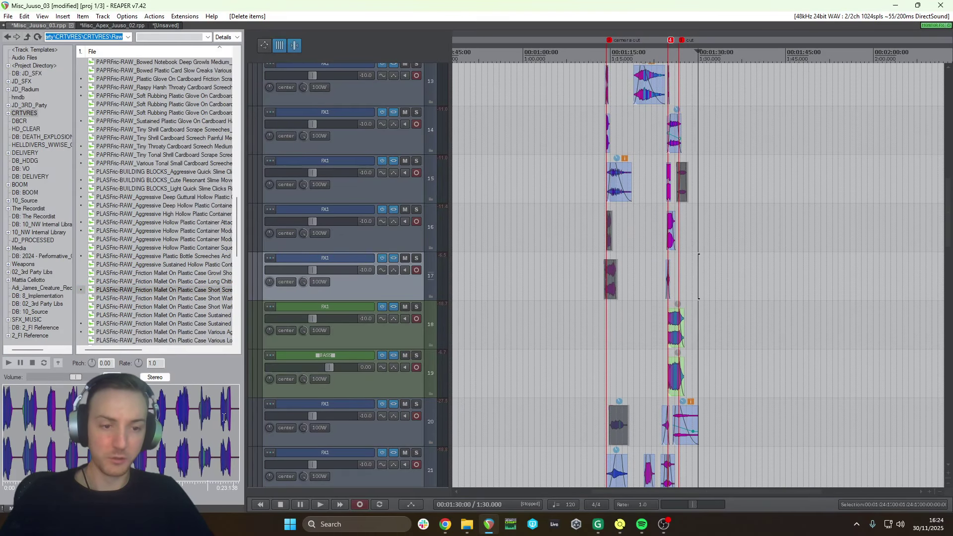
left_click_drag(223, 417, 849, 234)
left_click(797, 225)
key("space")
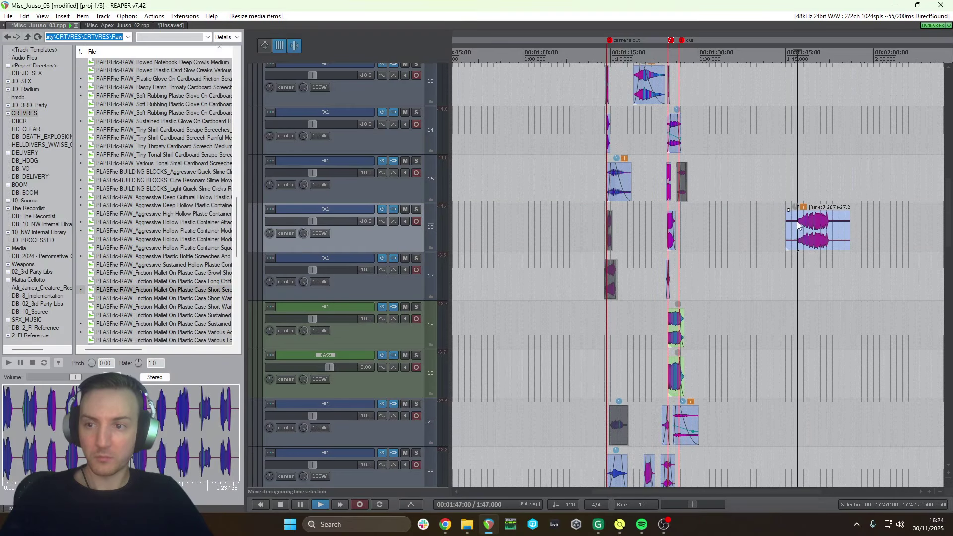
scroll(791, 233, "up", 1)
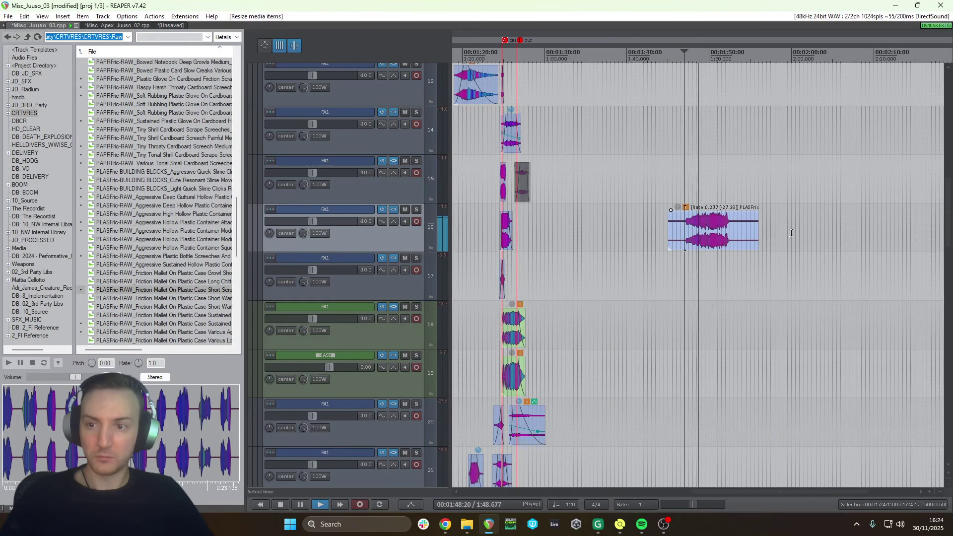
scroll(728, 234, "up", 1)
key("space")
key("Delete")
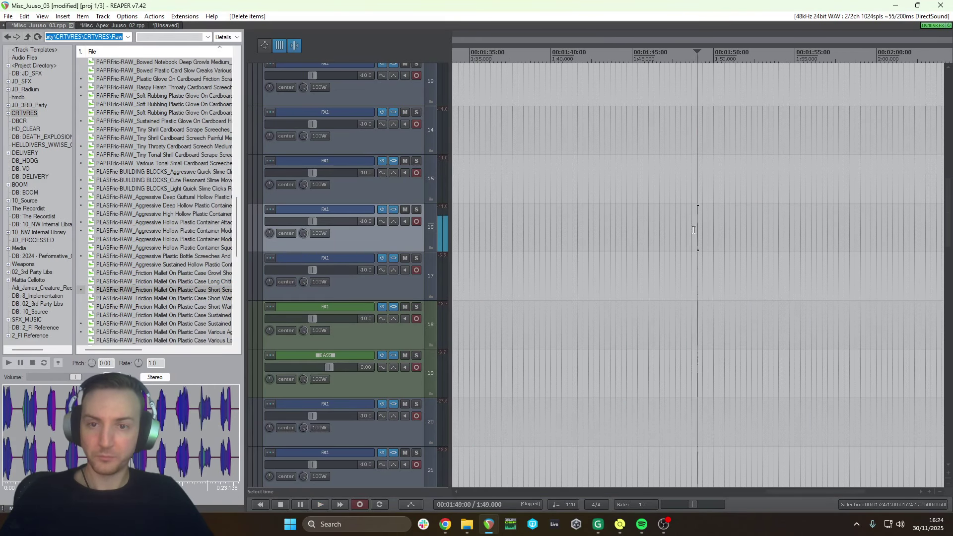
Examine the overall track layout of the session and the clips around the two camera cut markers
scroll(694, 229, "down", 5)
left_click(588, 197)
scroll(587, 199, "down", 4)
scroll(585, 174, "down", 4)
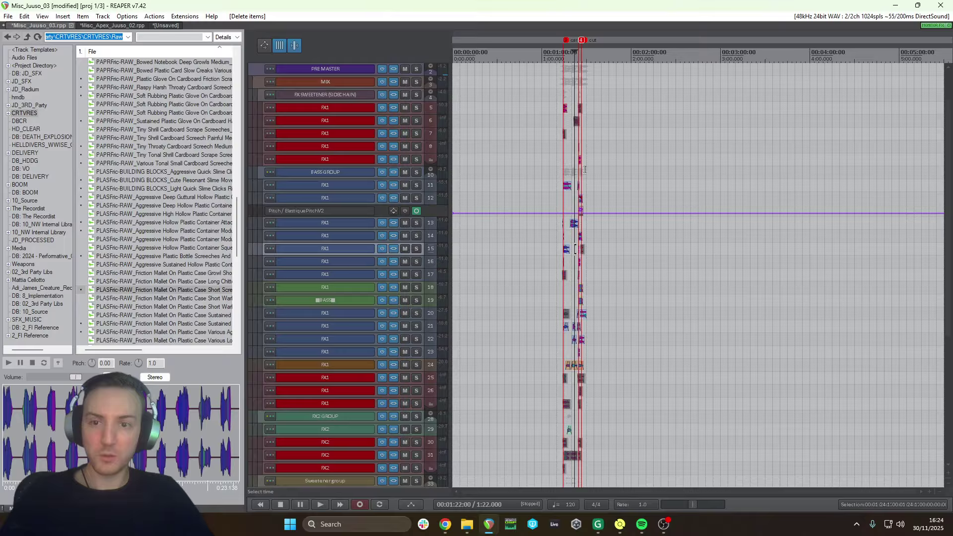
left_click(585, 170)
scroll(585, 170, "up", 6)
left_click(593, 160)
scroll(595, 164, "up", 2)
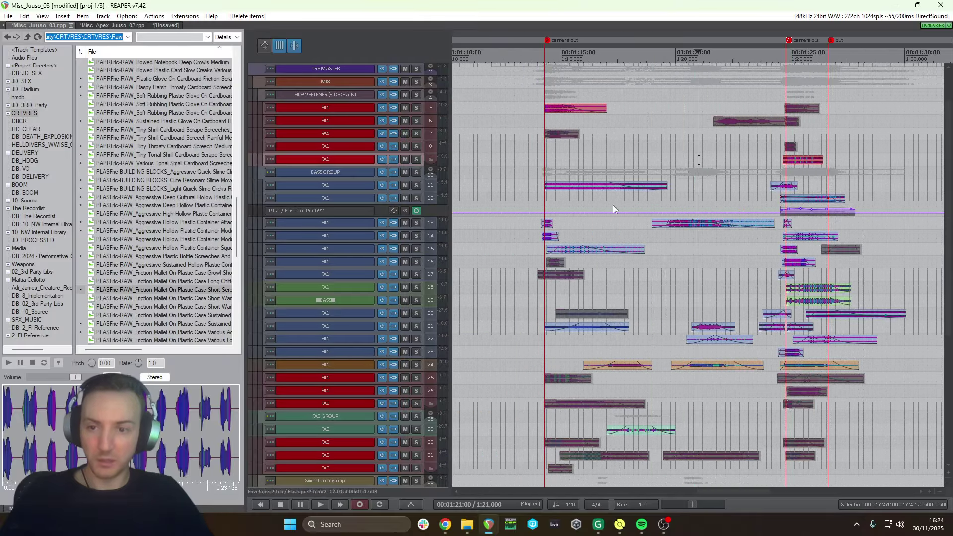
Examine the stretched and muted clips on the FX1 and FX2 tracks, from track 17 down to track 34
scroll(468, 232, "up", 4)
scroll(350, 236, "up", 1)
scroll(350, 237, "down", 5)
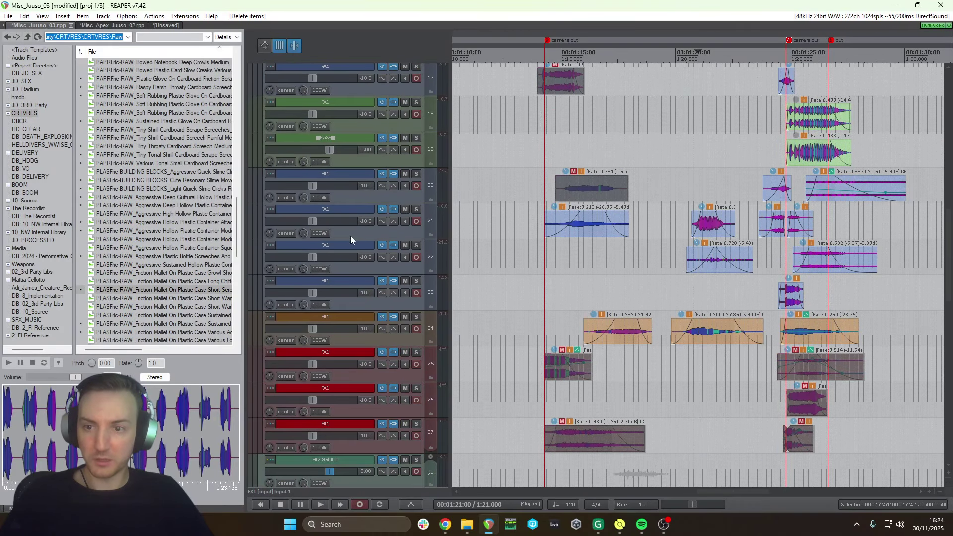
left_click(722, 271)
scroll(727, 273, "up", 4)
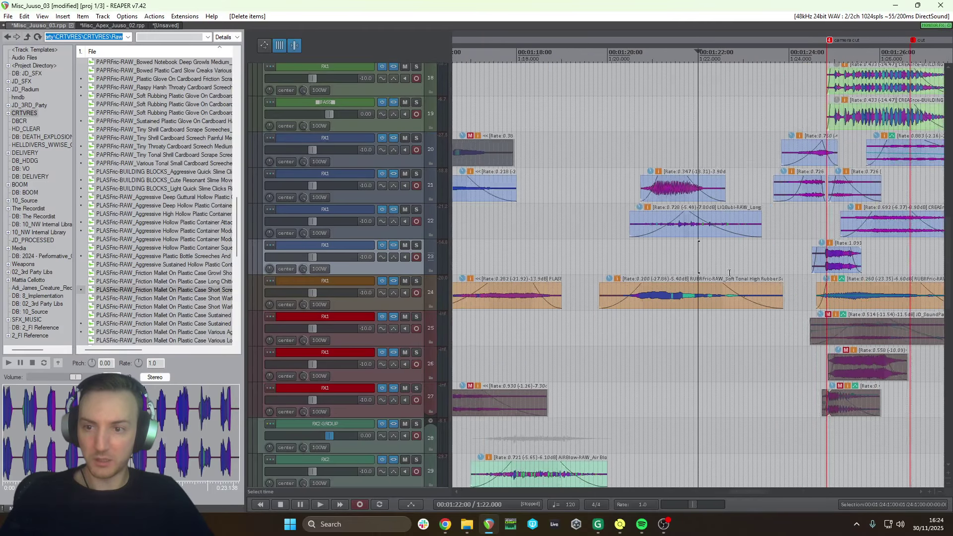
scroll(728, 275, "down", 2)
scroll(410, 228, "down", 5)
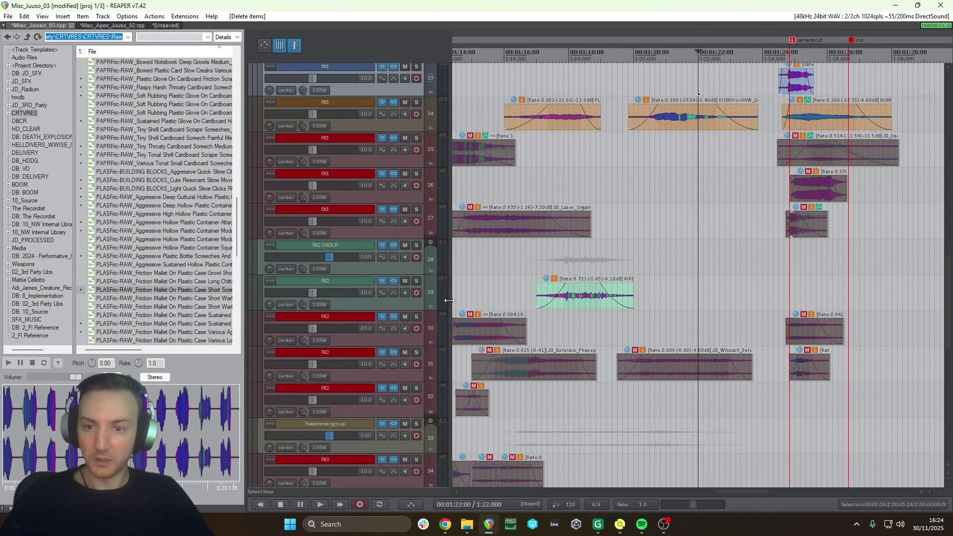
Examine the ambience and drone clips in the FX3 group on tracks 38 to 45, selecting them together
scroll(420, 290, "down", 1)
scroll(656, 167, "down", 1)
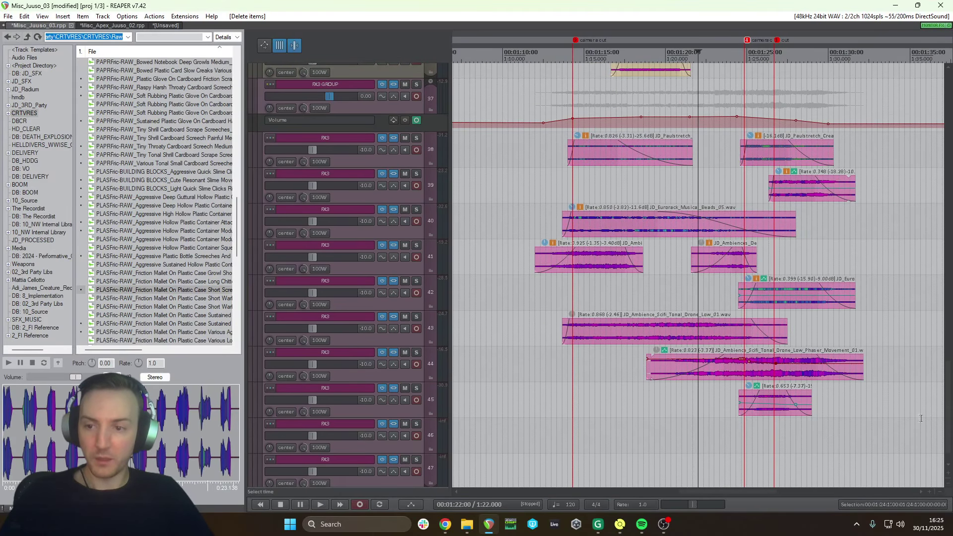
left_click_drag(920, 419, 518, 149)
left_click(666, 191)
left_click(639, 196)
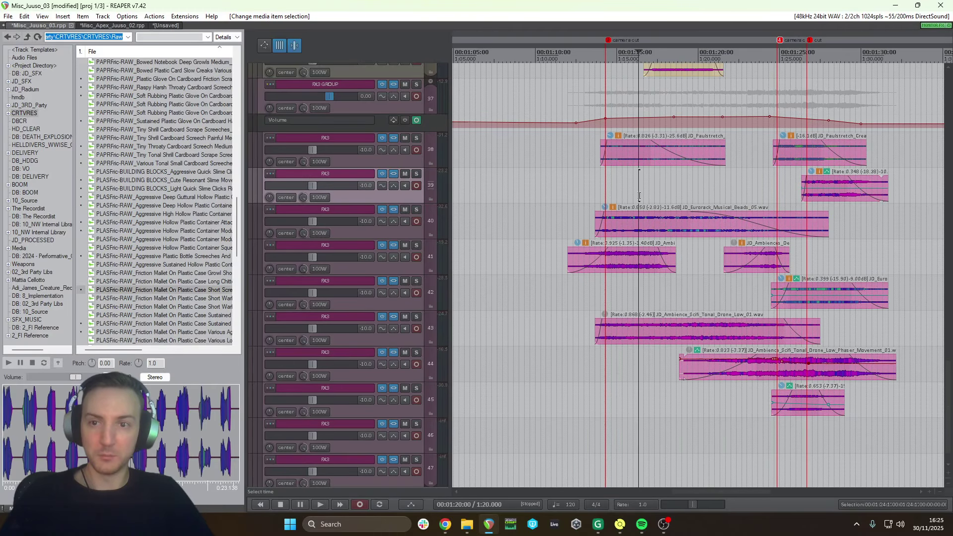
Play the full mix against the video through the camera cut markers, and close the video window
key("ctrl+shift+v")
left_click(719, 95)
scroll(724, 94, "down", 2)
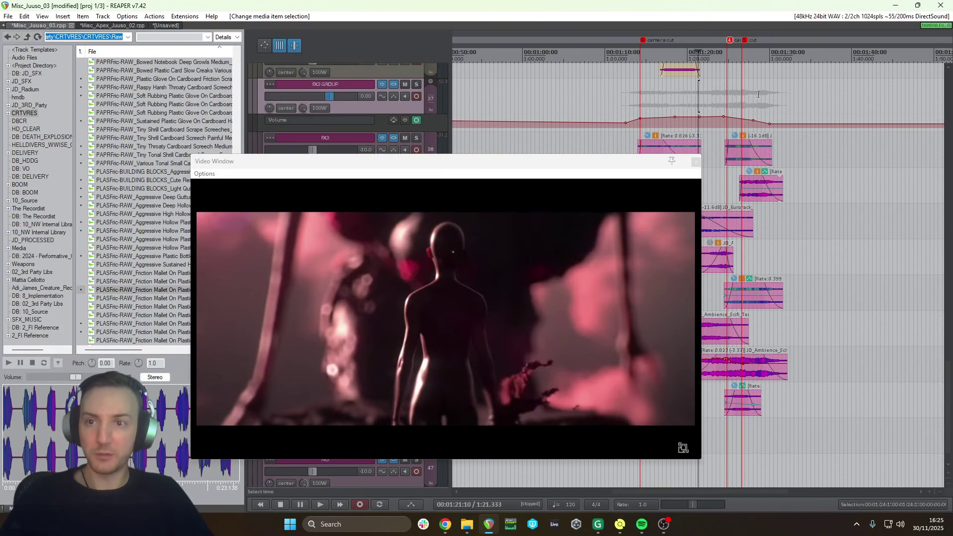
left_click(757, 94)
scroll(672, 73, "down", 1)
scroll(672, 73, "up", 2)
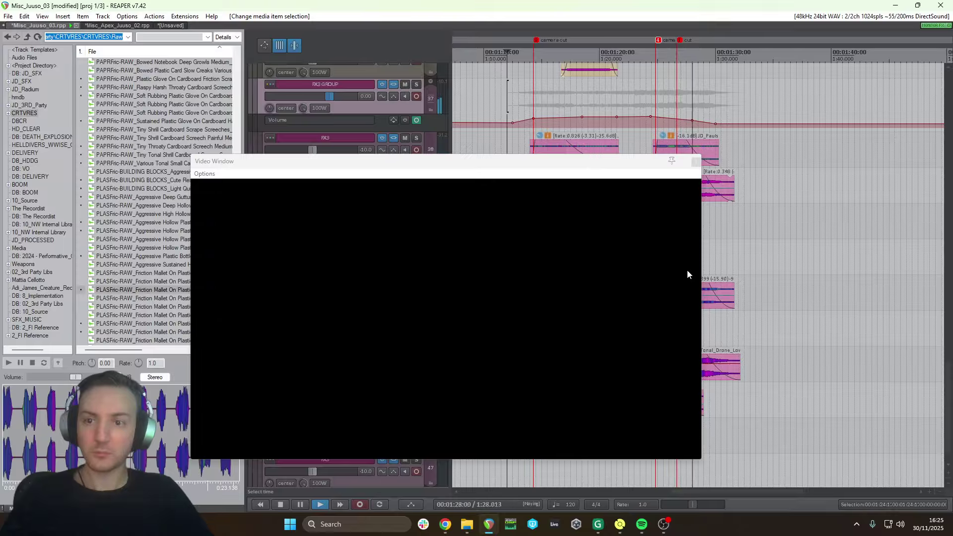
key("space")
left_click(694, 162)
left_click(645, 214)
scroll(644, 214, "up", 2)
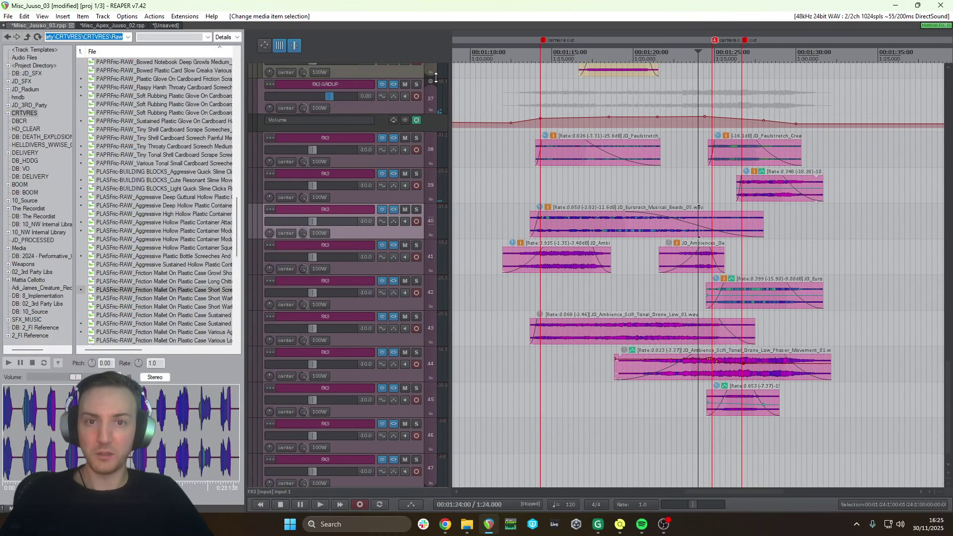
Solo the FX3 GROUP track and audition its layers, checking the second camera cut against the video
left_click(416, 84)
left_click(563, 104)
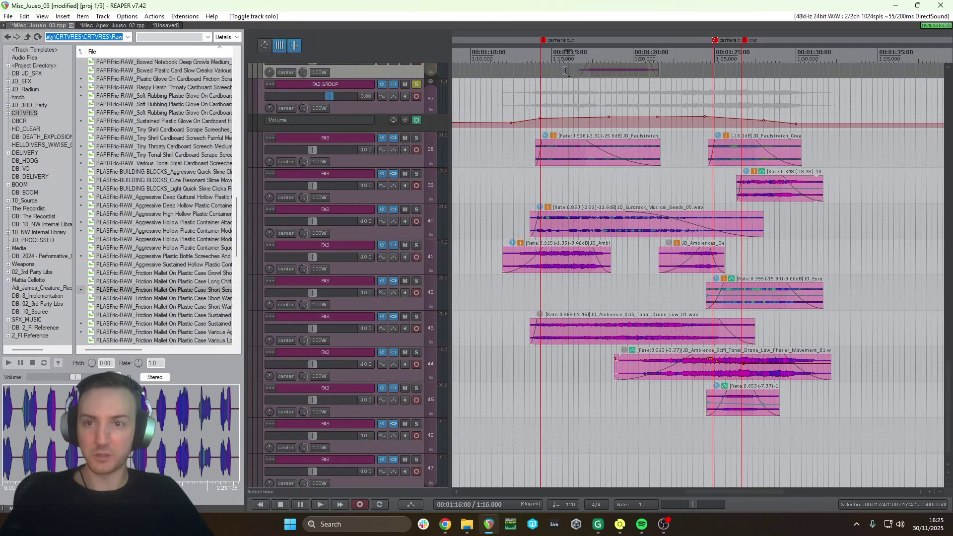
key("space")
key("space")
key("ctrl+shift+v")
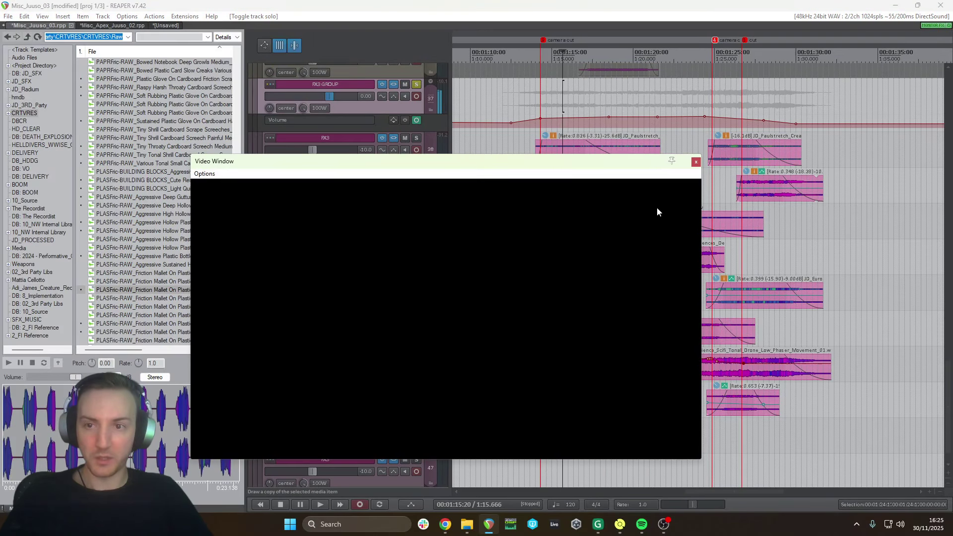
left_click(709, 179)
key("space")
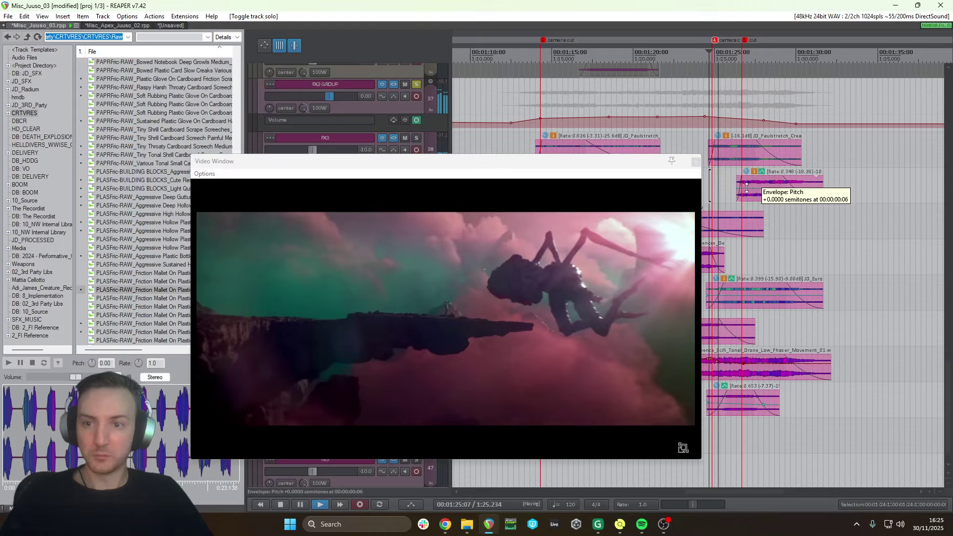
left_click(695, 161)
key("space")
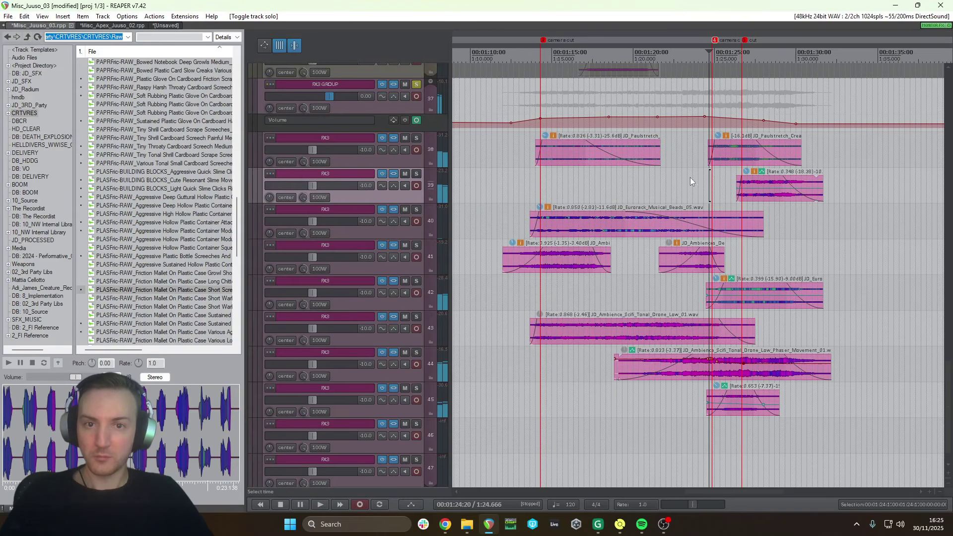
Turn off solo on the FX3 GROUP track
left_click(671, 174)
scroll(675, 174, "down", 2)
scroll(676, 173, "up", 2)
scroll(448, 186, "up", 3)
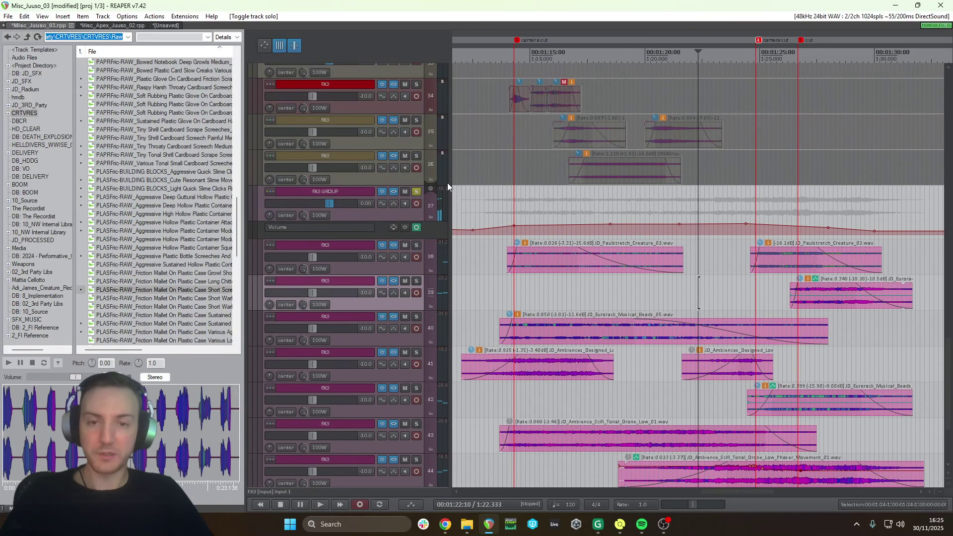
left_click(418, 192)
Select the muted clips at the second camera cut on FX2 tracks 30 and 31 for review
scroll(402, 243, "up", 3)
scroll(400, 244, "down", 2)
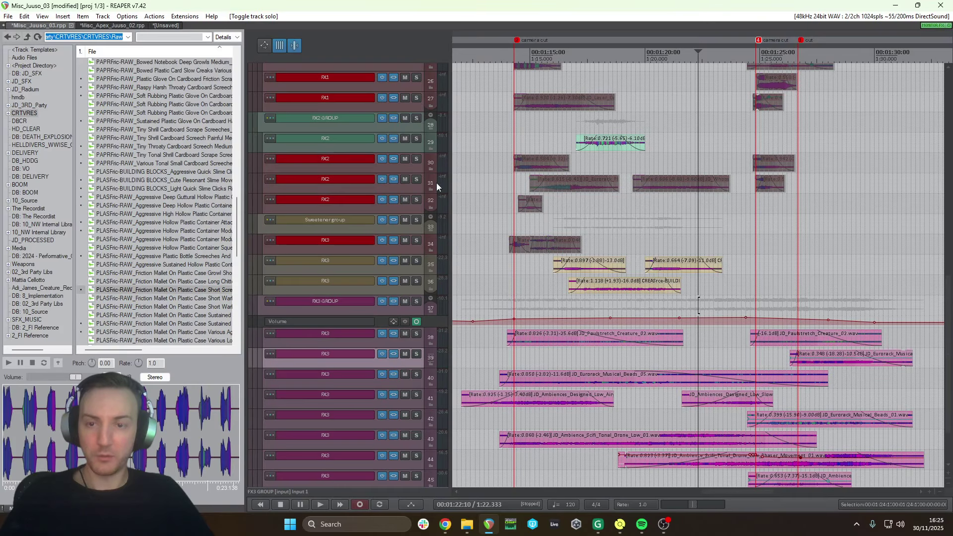
left_click_drag(809, 251, 773, 147)
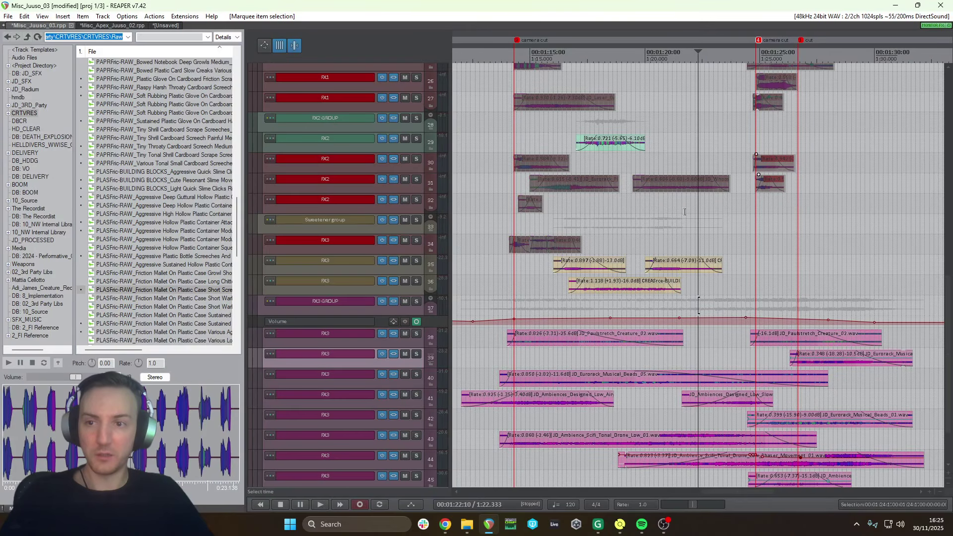
scroll(342, 193, "up", 3)
scroll(342, 196, "up", 1)
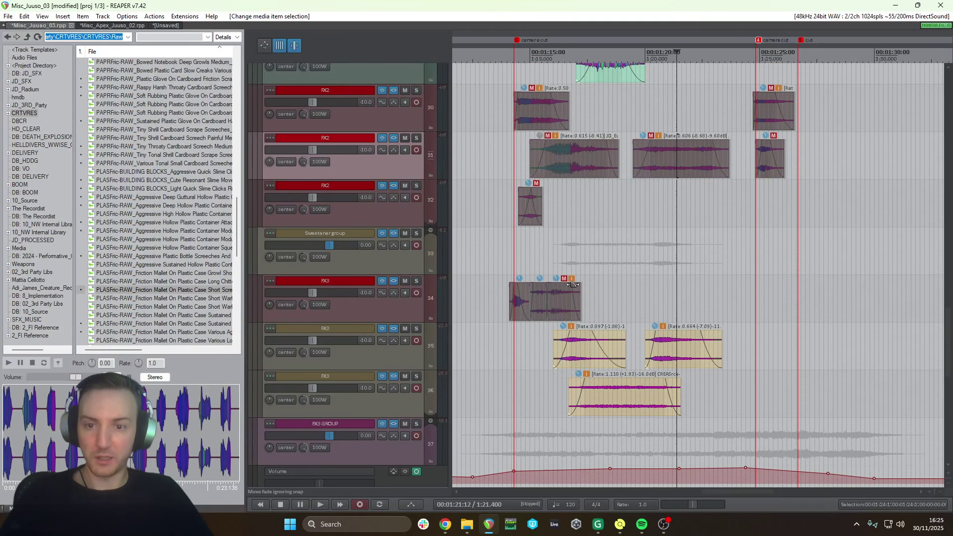
Toggle the mute of the JD_Eurorack_Phaseplant_Bass_Granular_Beads_03 clip on track 31 twice
left_click(564, 152)
scroll(575, 168, "up", 3)
scroll(660, 164, "down", 4)
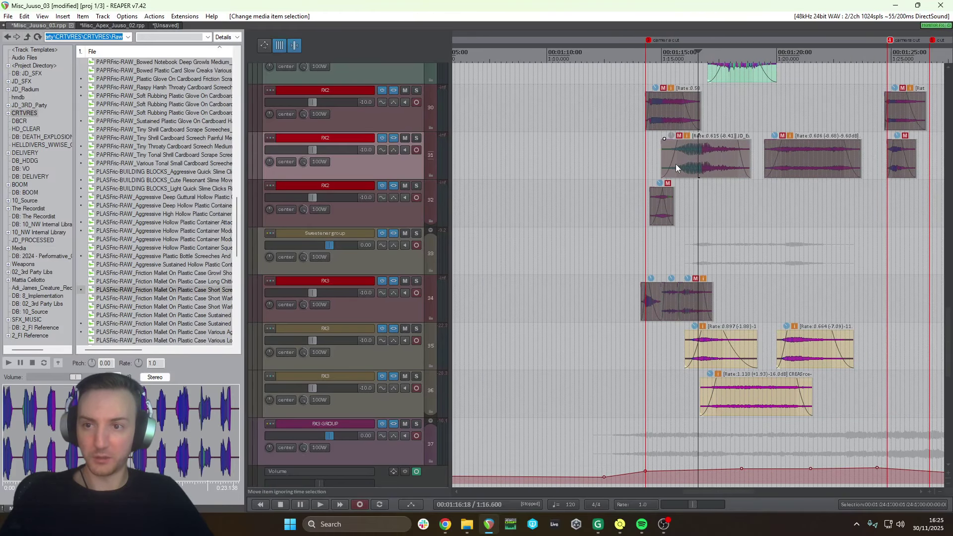
key("m")
left_click(694, 161)
key("m")
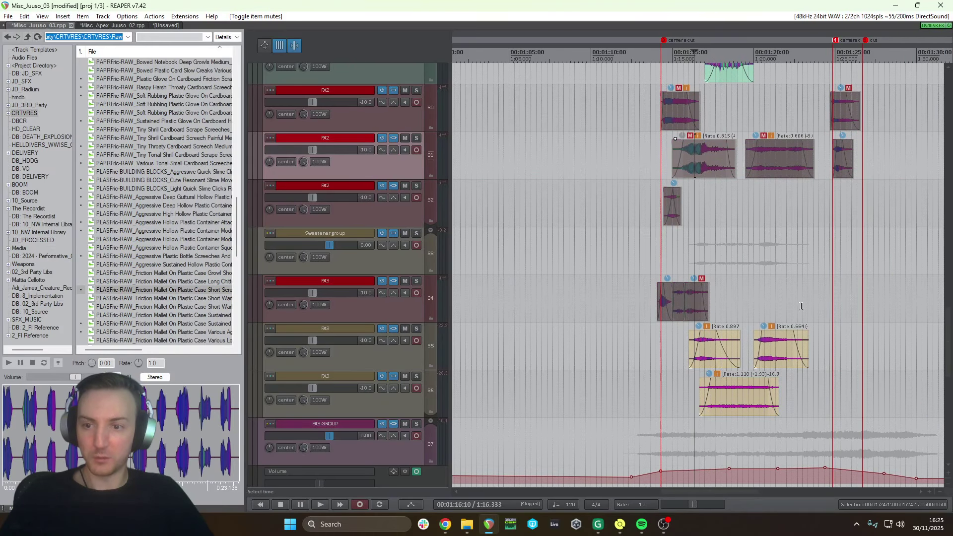
Examine the layers of the whole session, from the FX sweetener and bass tracks down to the FX3 group
left_click(764, 302)
scroll(744, 299, "up", 4)
left_click(659, 292)
scroll(675, 318, "up", 2)
scroll(377, 275, "down", 3)
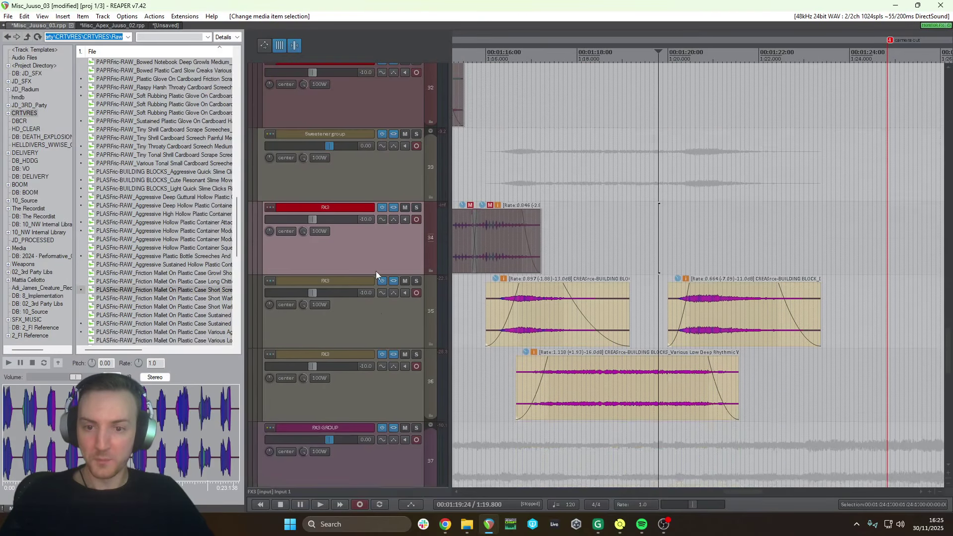
scroll(340, 207, "up", 8)
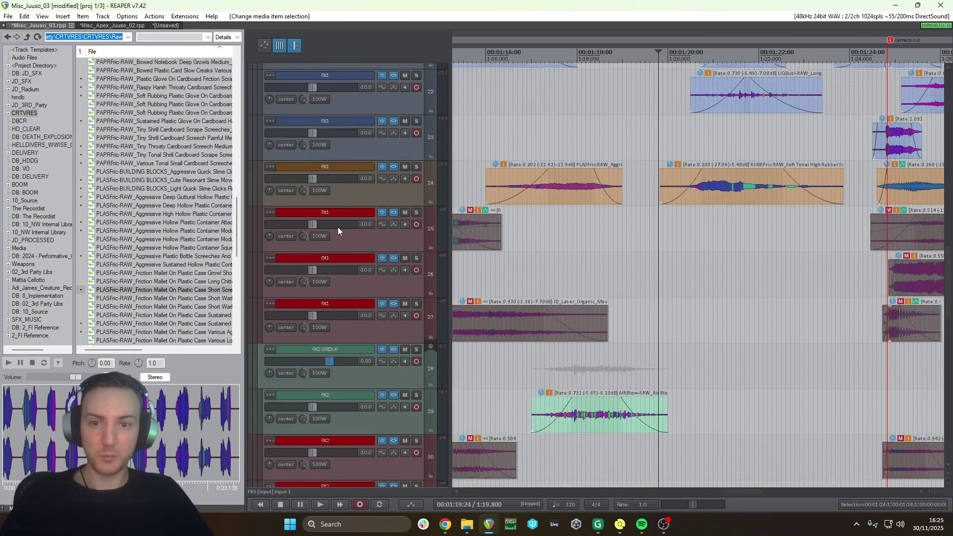
scroll(338, 226, "up", 6)
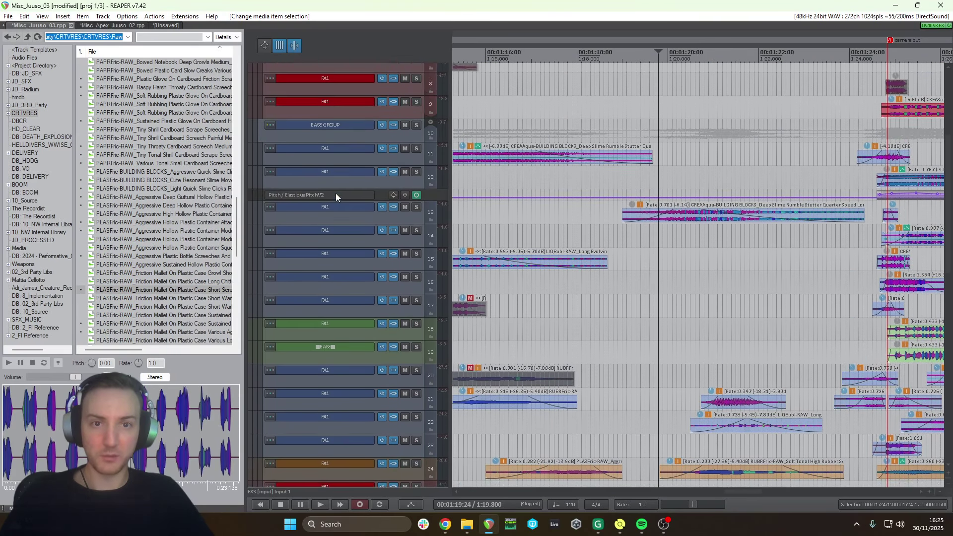
scroll(336, 195, "up", 2)
scroll(354, 191, "up", 3)
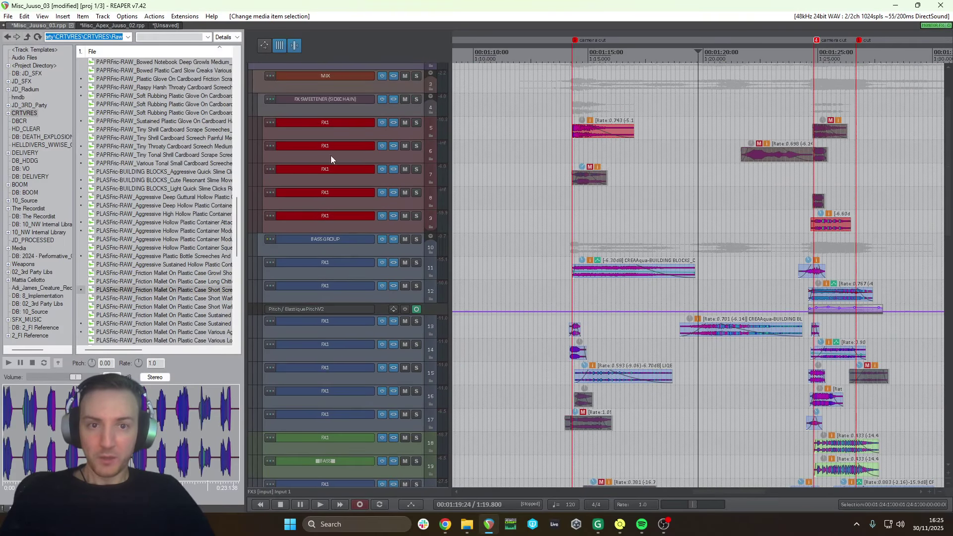
scroll(347, 156, "down", 1)
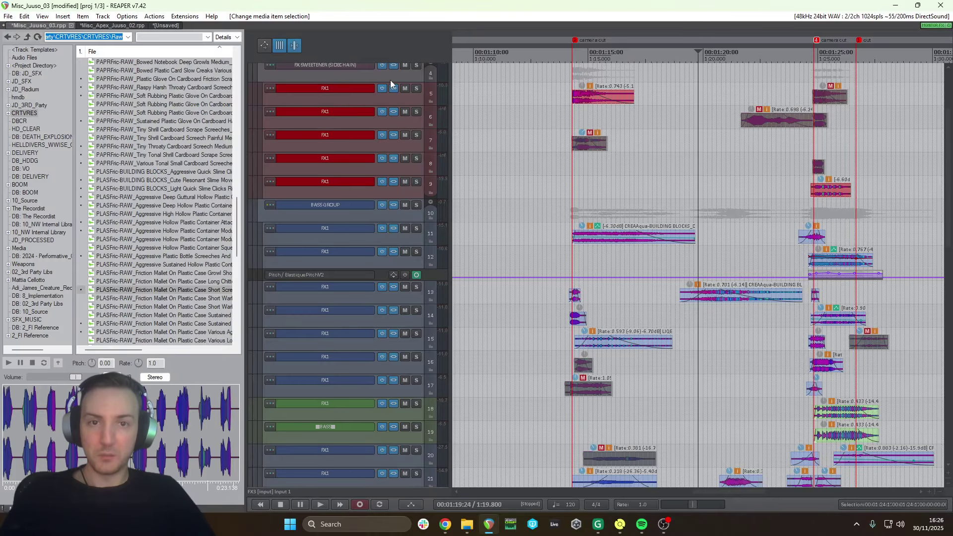
scroll(345, 200, "down", 11)
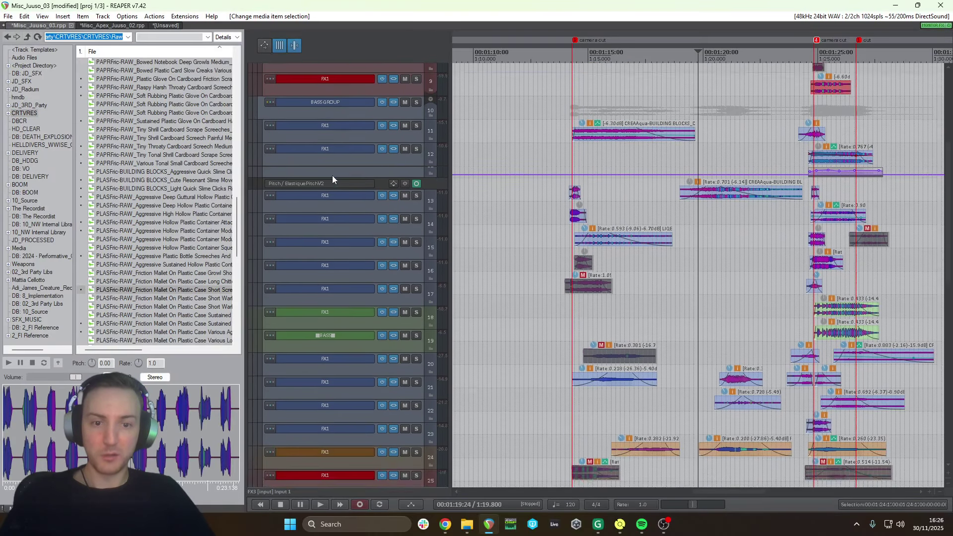
scroll(326, 248, "down", 3)
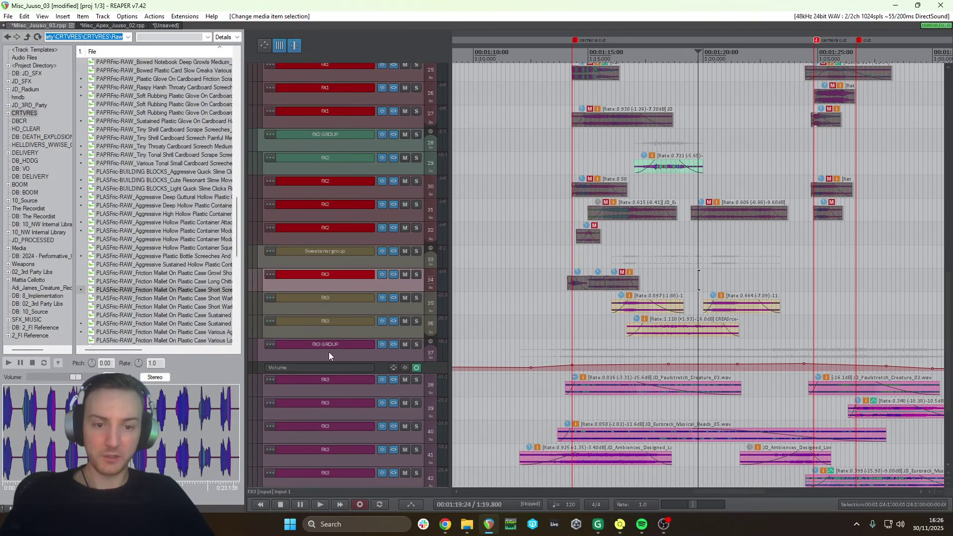
scroll(346, 349, "down", 3)
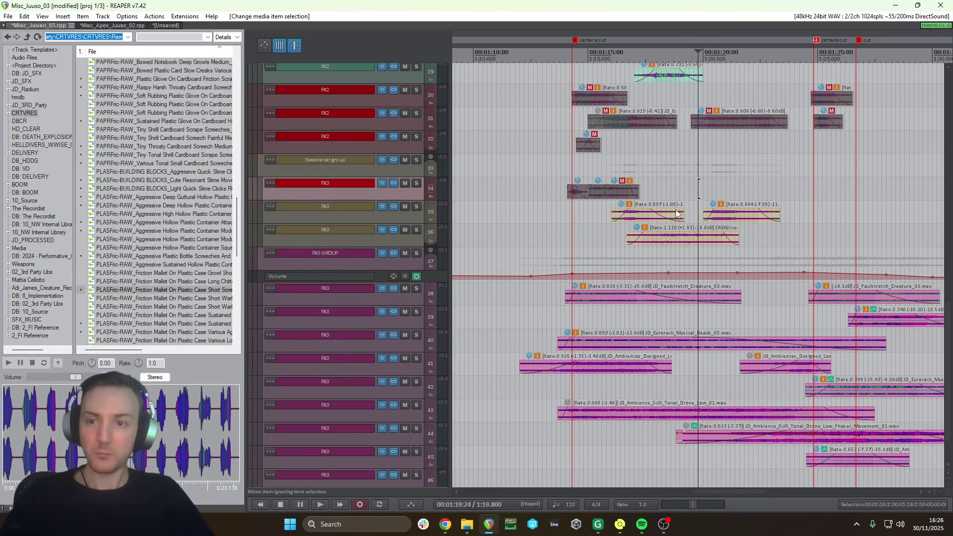
Set the Trackspacer amount in the FX3 GROUP track's effect chain to 23.3 %, and close the chain
left_click(382, 253)
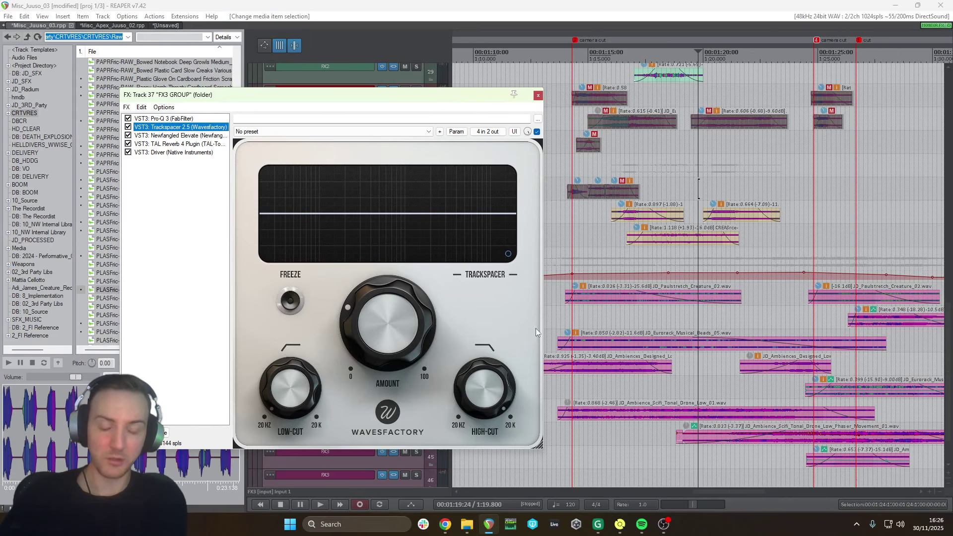
left_click(723, 180)
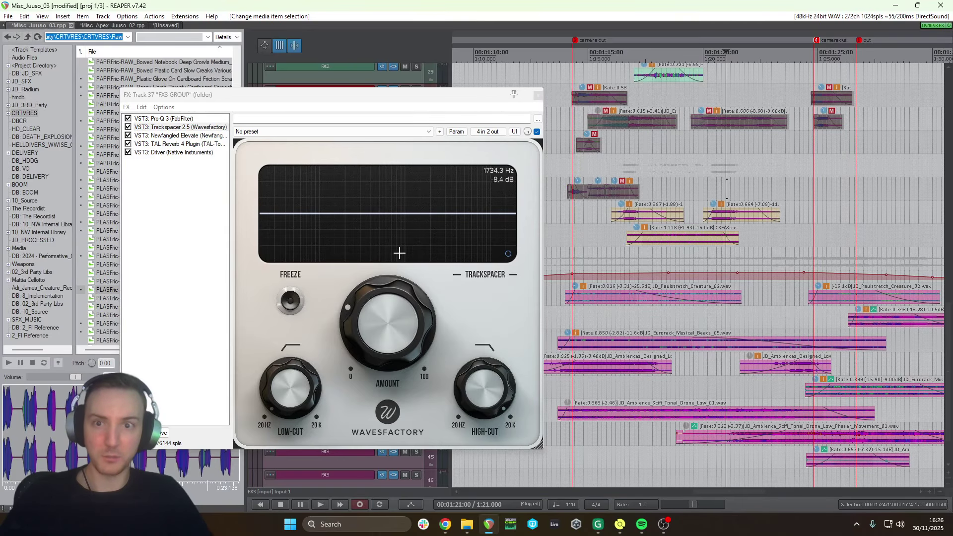
left_click_drag(371, 329, 394, 319)
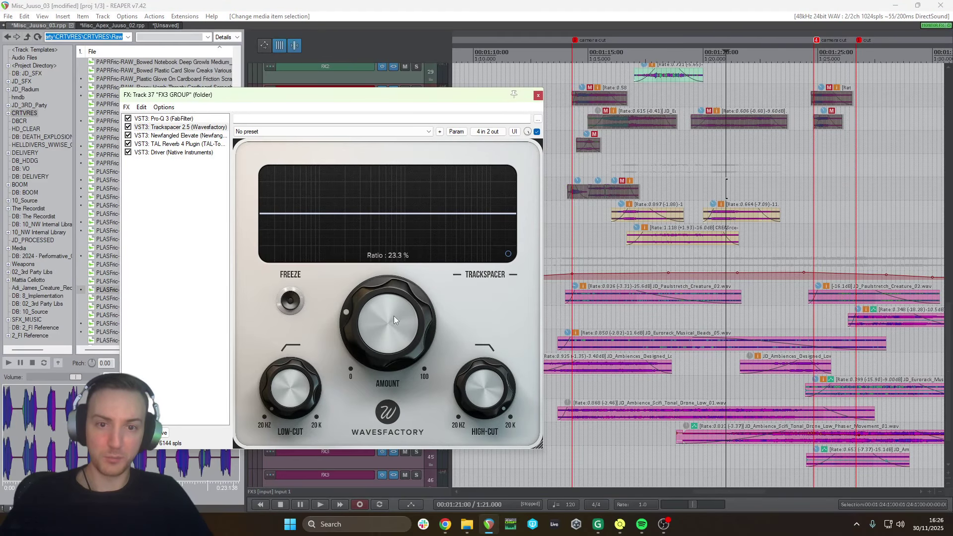
left_click(538, 95)
Solo the Sweetener group on track 33
left_click(658, 146)
scroll(661, 148, "down", 3)
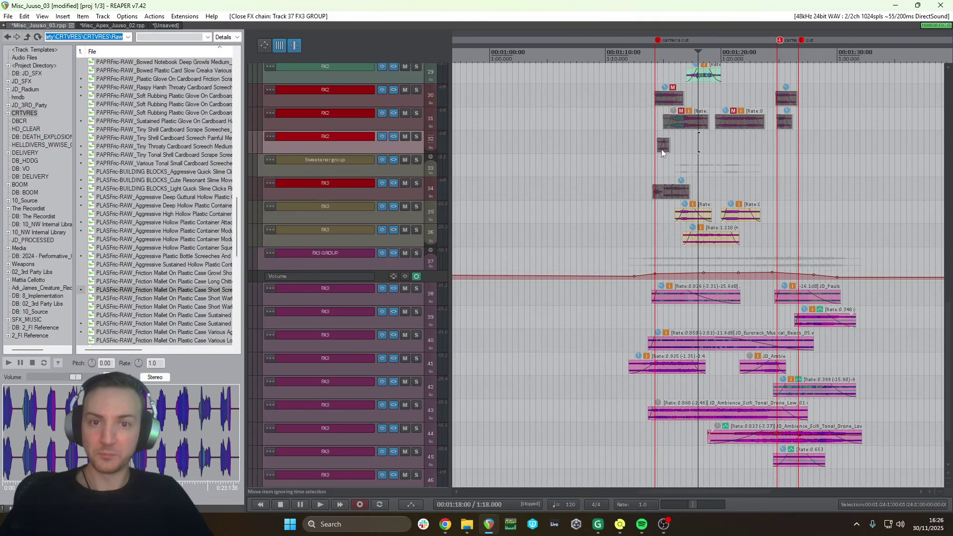
scroll(660, 149, "up", 3)
scroll(392, 214, "up", 2)
scroll(398, 226, "up", 8)
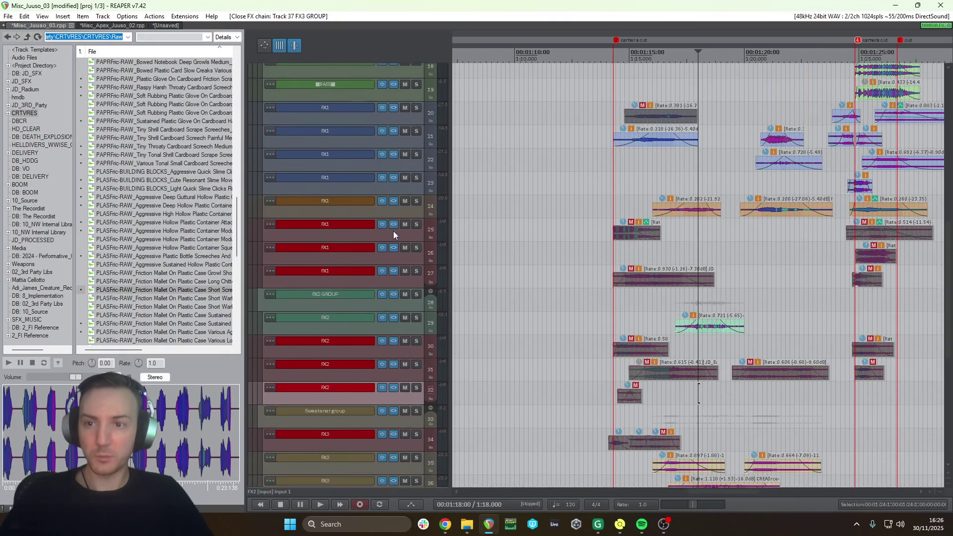
scroll(370, 386, "down", 5)
left_click(416, 285)
scroll(816, 300, "up", 4)
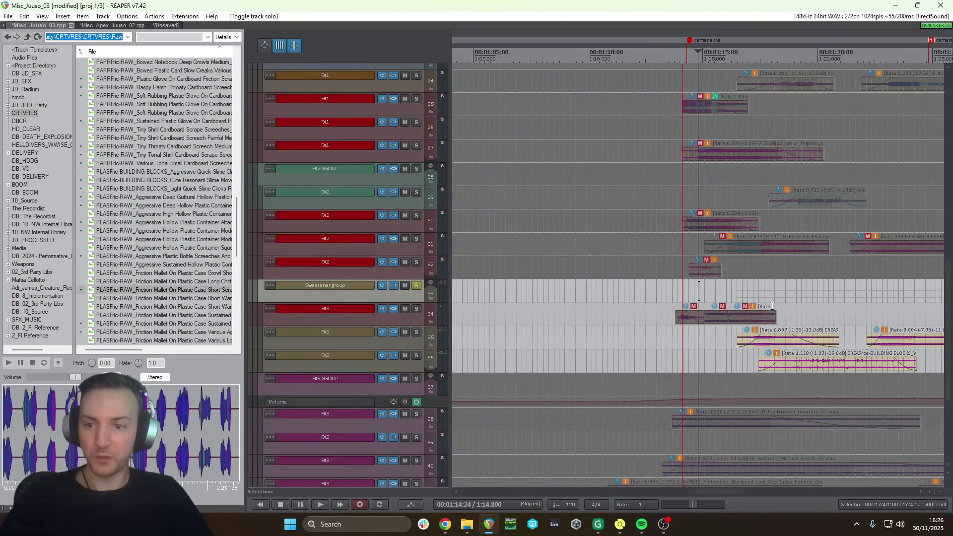
scroll(816, 300, "up", 5)
scroll(680, 345, "down", 3)
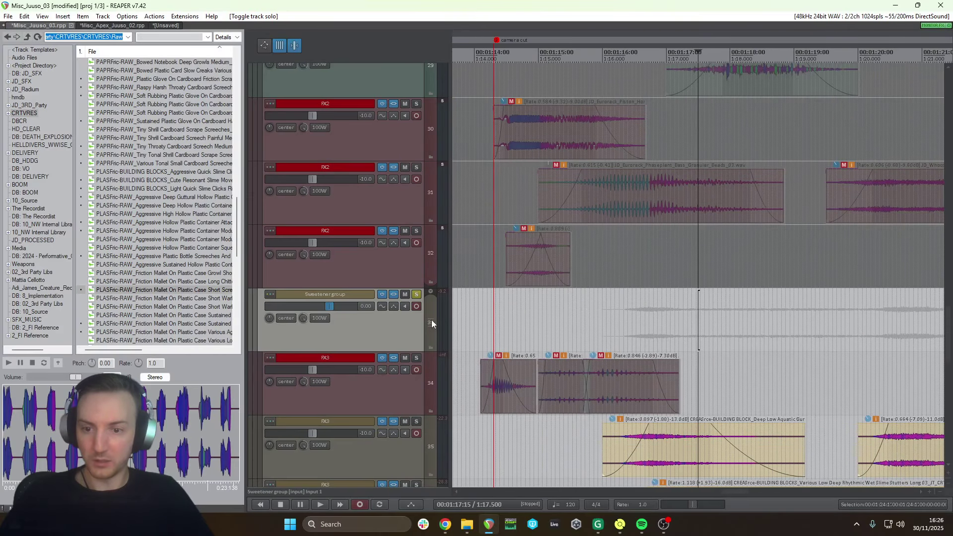
scroll(430, 320, "down", 4)
Inspect the TAL Reverb 4 settings in the Sweetener group's effect chain
left_click(393, 105)
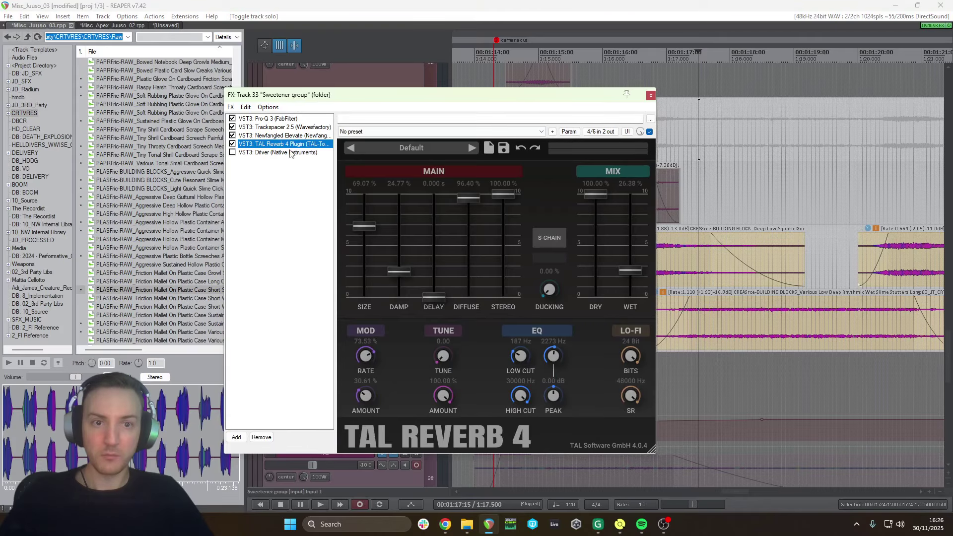
left_click_drag(552, 100, 418, 117)
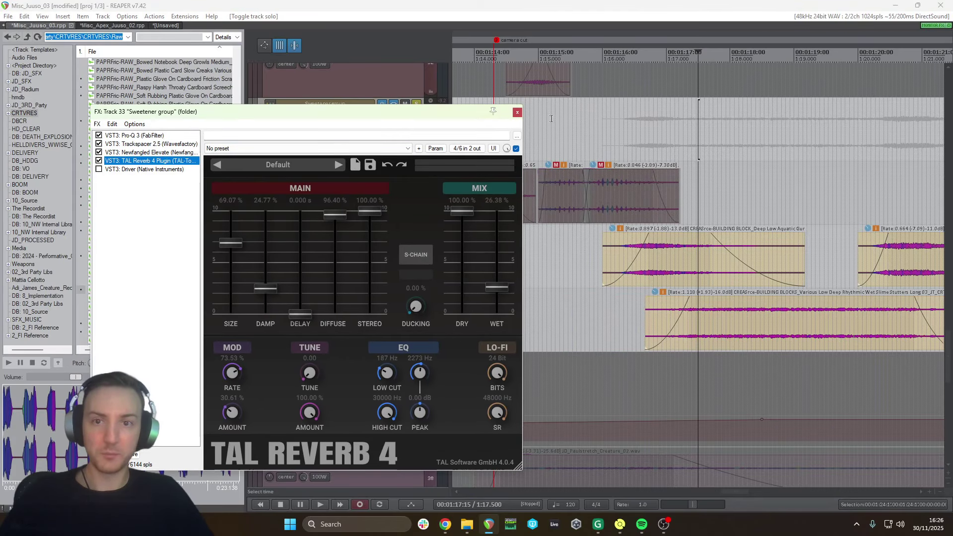
left_click(517, 113)
Play back the soloed Sweetener group's layers, and recheck the group's effect chain before closing it
left_click(584, 218)
scroll(645, 224, "down", 2)
key("space")
scroll(791, 247, "up", 1)
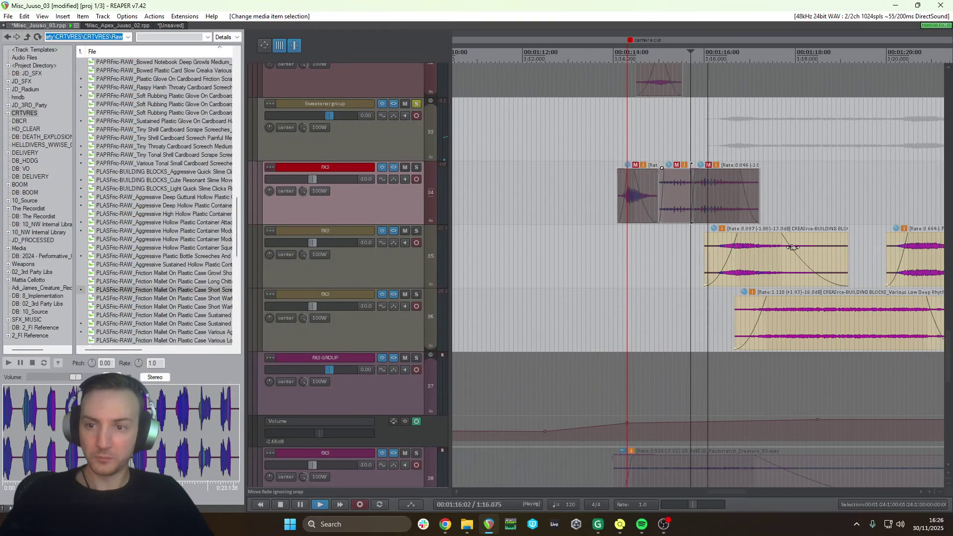
scroll(794, 224, "down", 2)
scroll(779, 224, "up", 2)
scroll(687, 209, "down", 2)
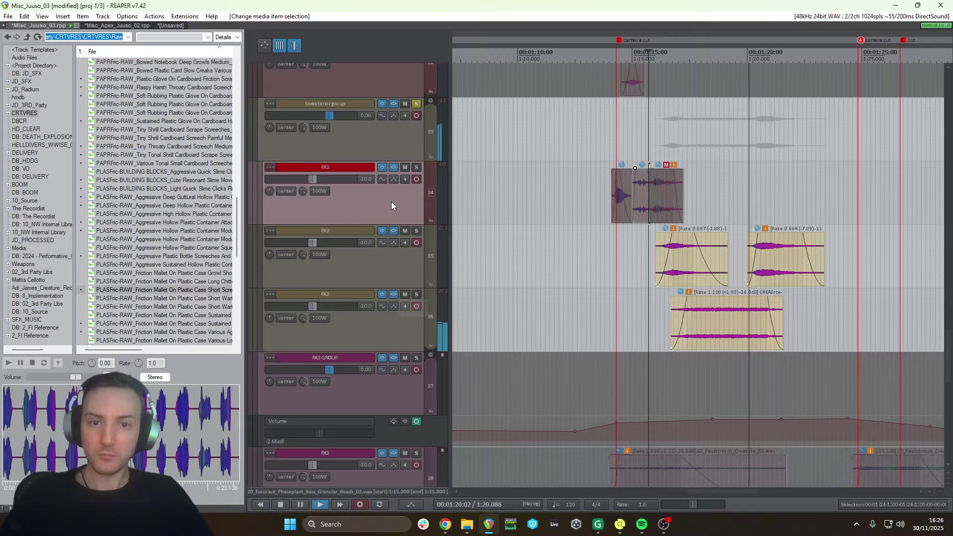
scroll(677, 176, "down", 1)
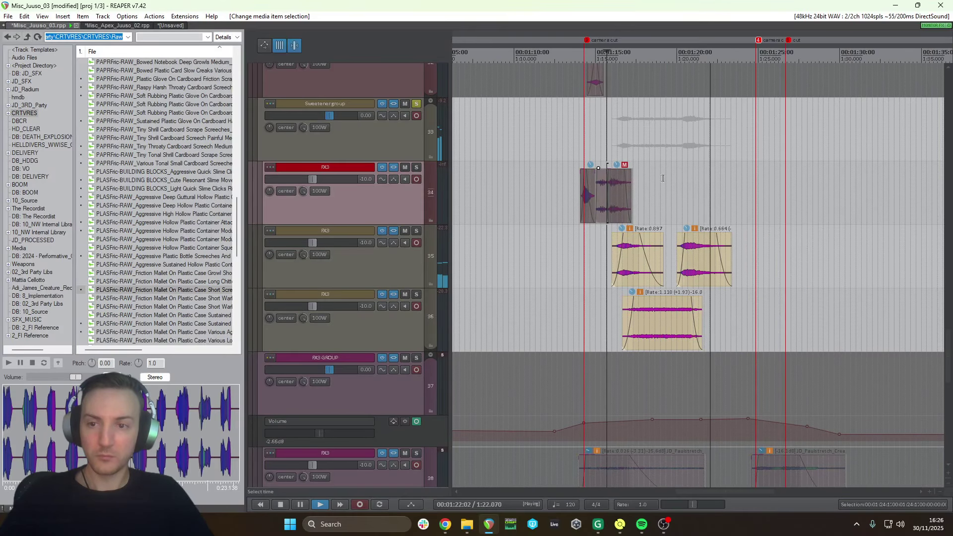
key("space")
left_click(393, 105)
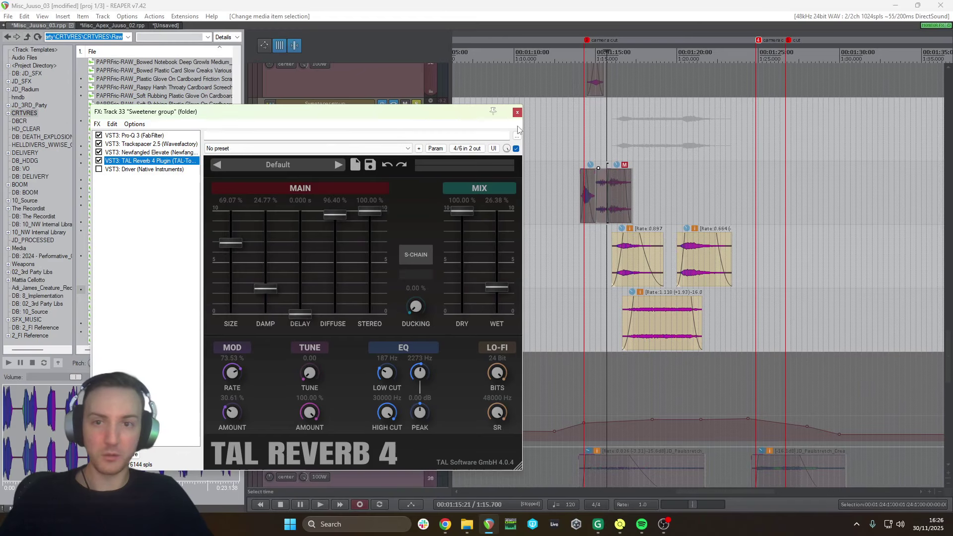
left_click(516, 112)
Solo only the FX2 GROUP folder on track 28
scroll(341, 183, "up", 10)
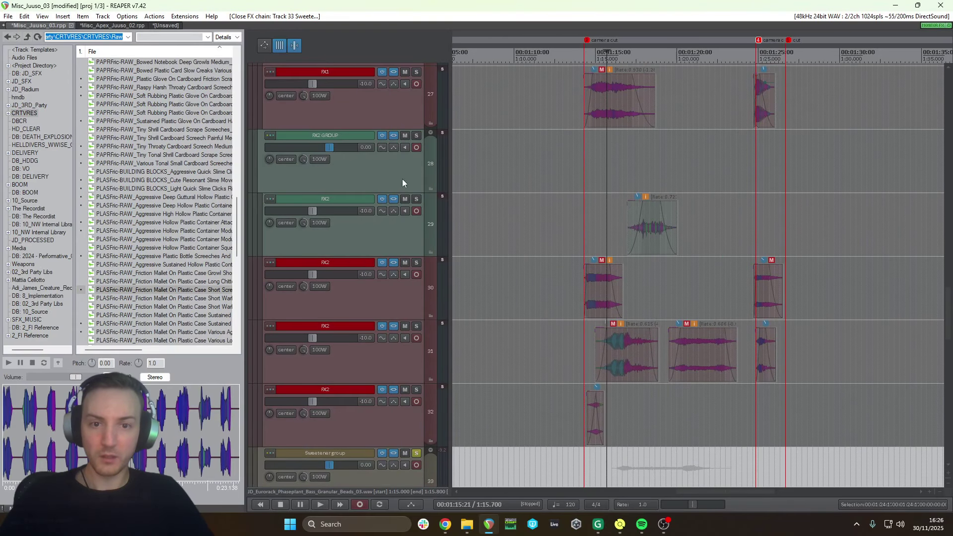
left_click(417, 135, "ctrl")
left_click(416, 136)
Play back the Air Blown Into Slime With Gurgling item on track 29 within the soloed FX2 group
left_click(612, 224)
scroll(611, 225, "up", 2)
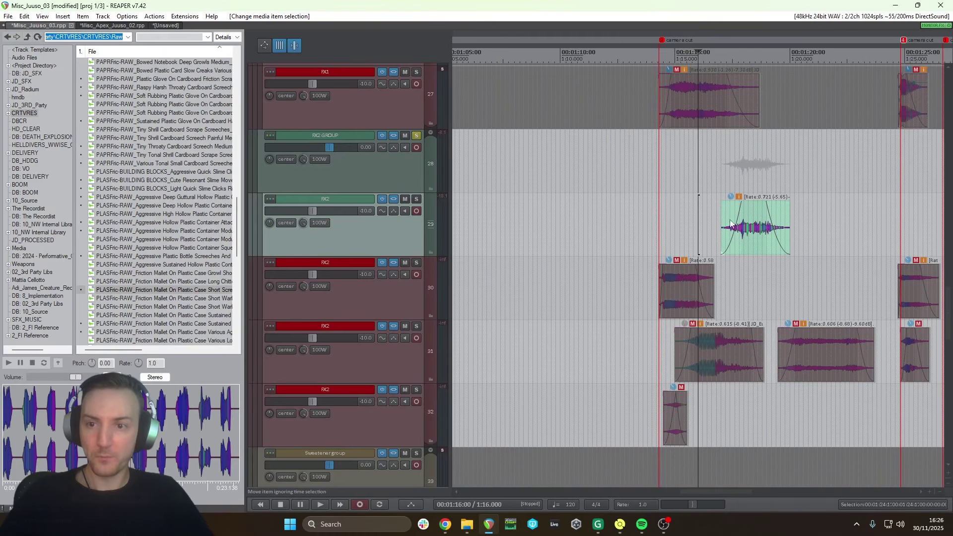
left_click(761, 224)
scroll(760, 224, "up", 3)
left_click(574, 219)
scroll(576, 218, "down", 3)
key("space")
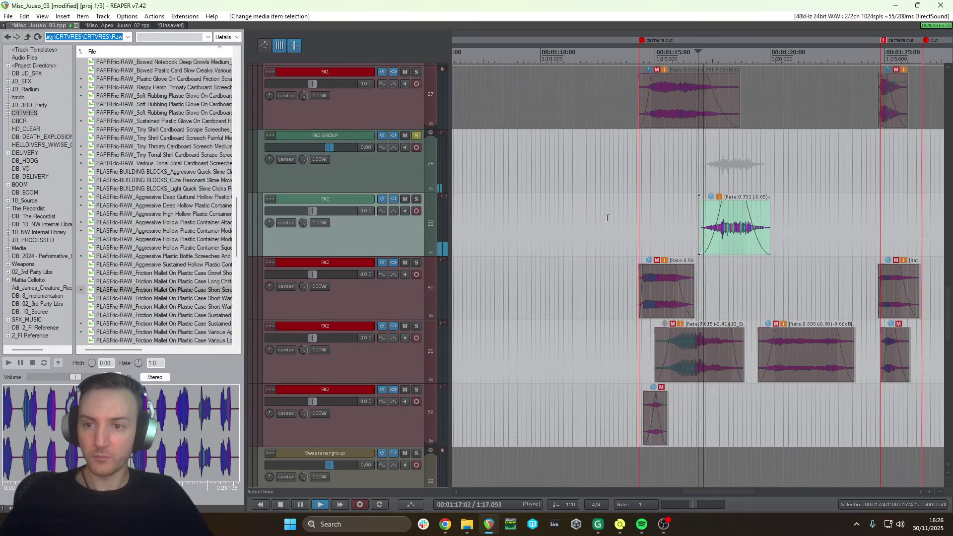
key("space")
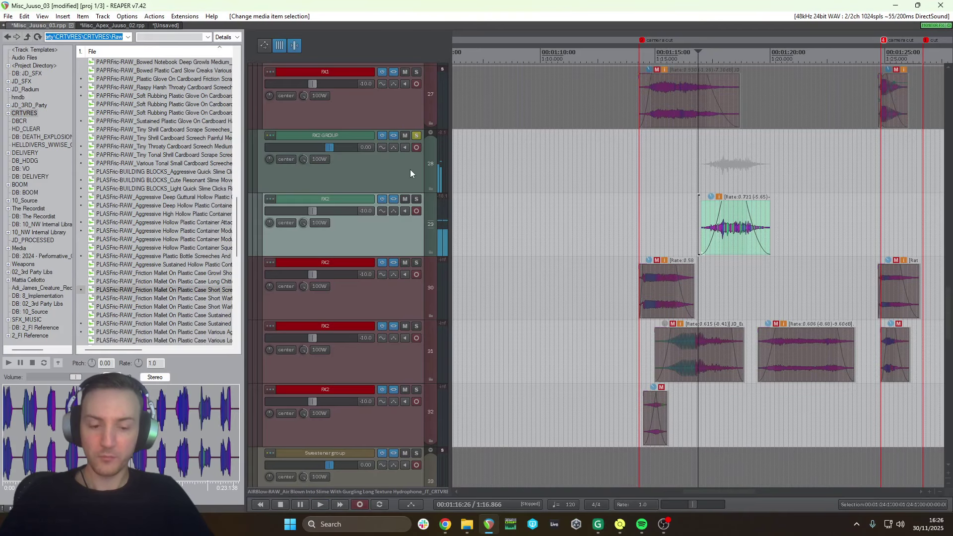
Play the soloed FX2 group against the picture in the Video Window, and close the video
key("ctrl+shift+v")
key("space")
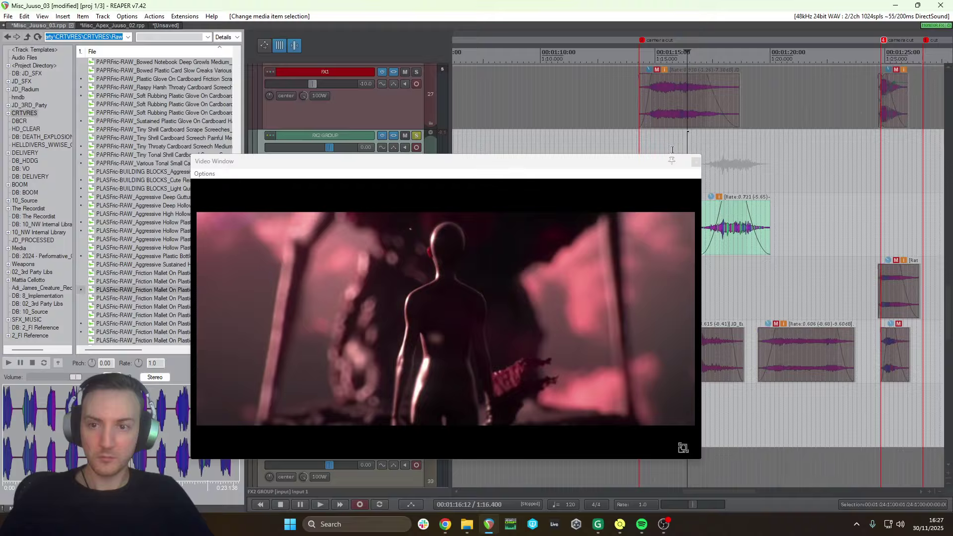
key("space")
left_click(695, 162)
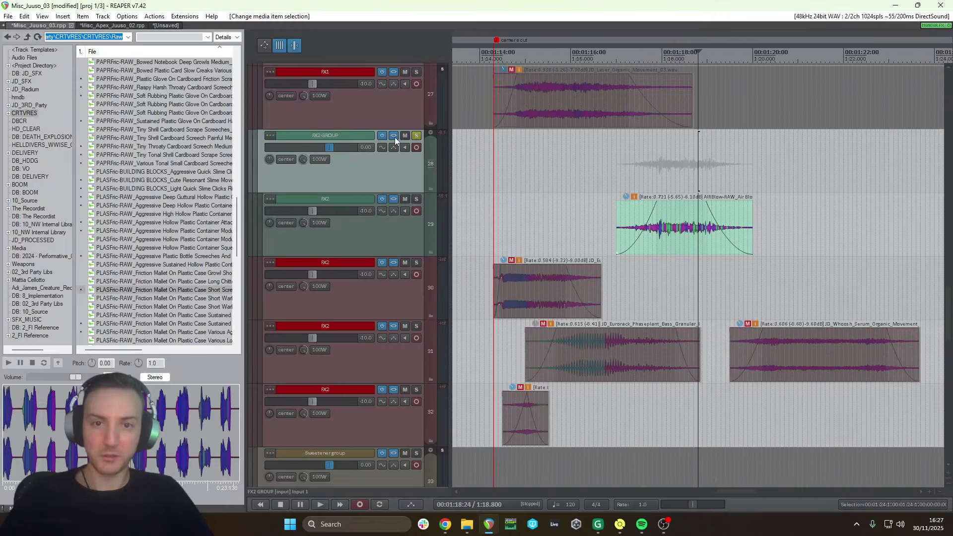
Inspect the Disperser, Dual Delay and TAL Reverb 4 settings in the FX2 GROUP's effect chain, and close the chain
key("f")
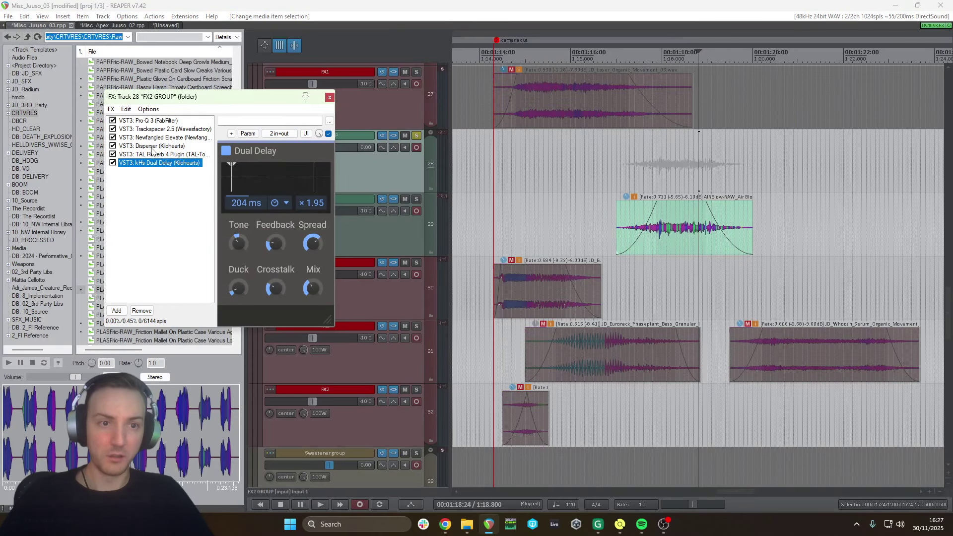
left_click(152, 147)
left_click(153, 163)
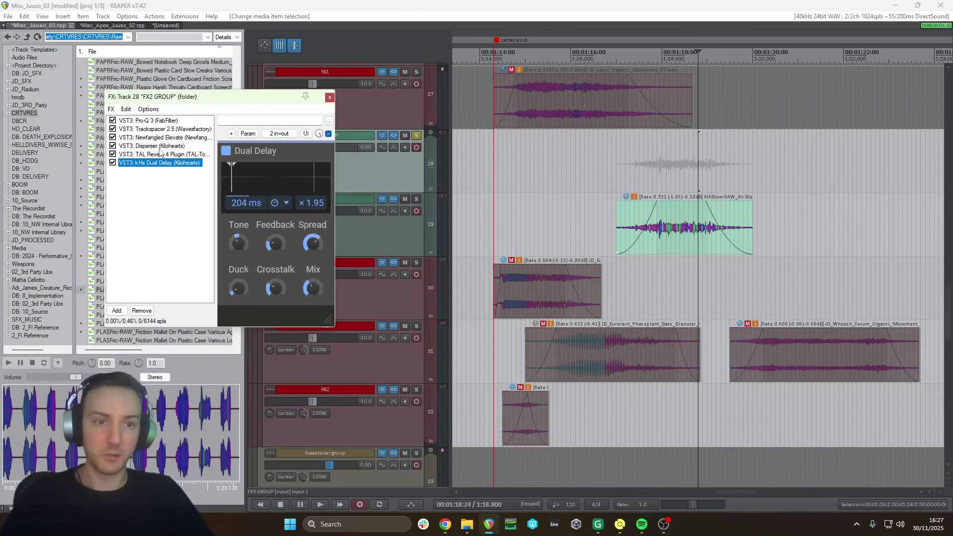
left_click(160, 154)
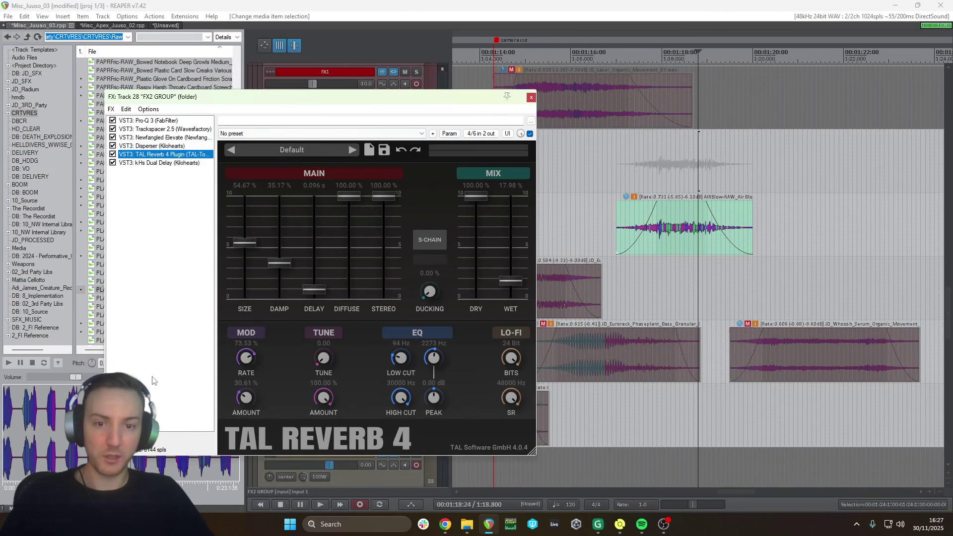
left_click(531, 98)
Find and select the Various Low Deep Rhythmic Wet Slime Stutters item on track 36
scroll(755, 213, "down", 5)
left_click(754, 213)
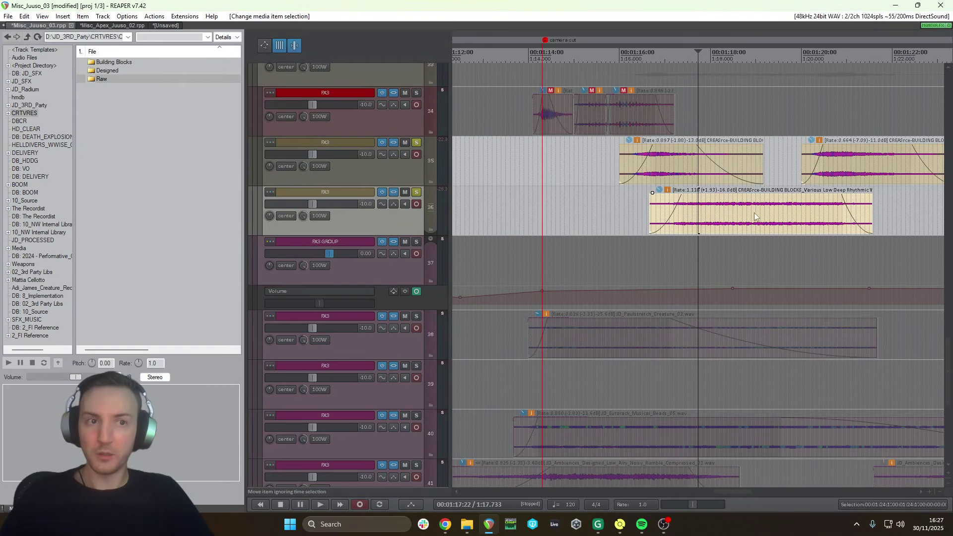
left_click(791, 206)
scroll(750, 182, "down", 1)
scroll(591, 150, "up", 1)
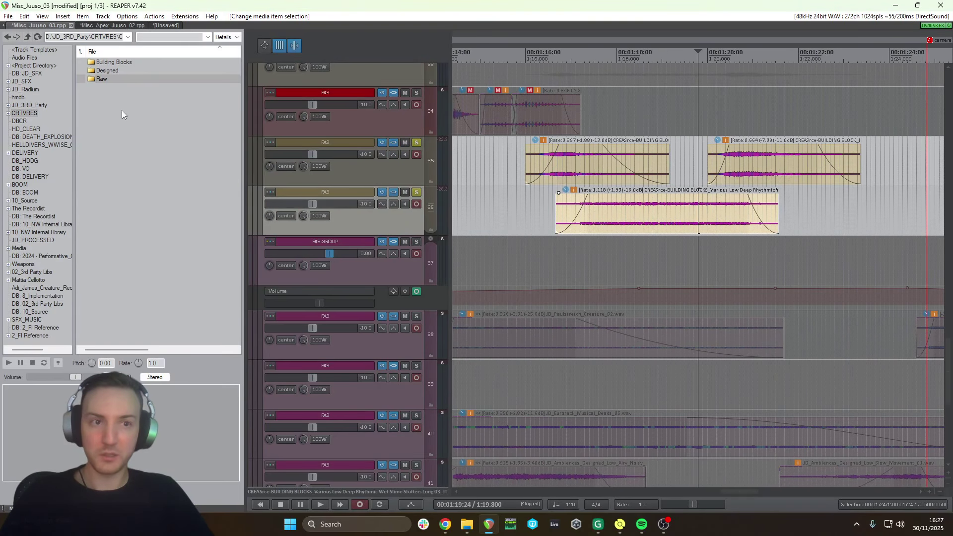
Browse the Building Blocks folder of the CRTVRES library, preview its files, and return to the parent folder
double_click(132, 62)
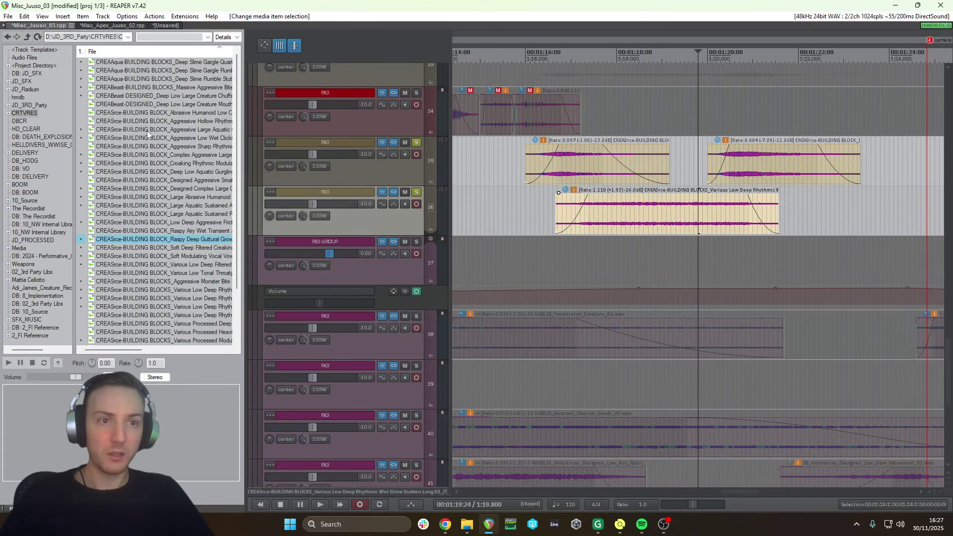
left_click(161, 156)
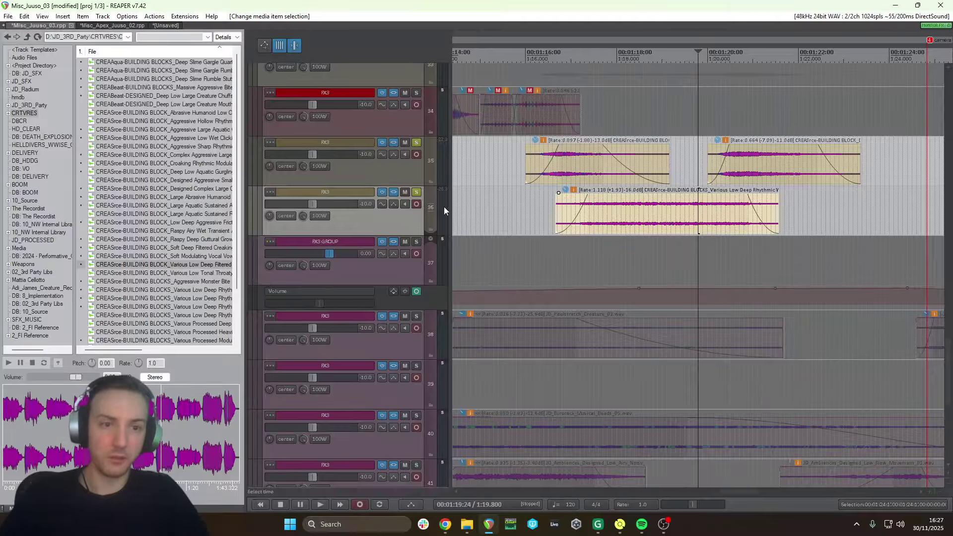
key("BackSpace")
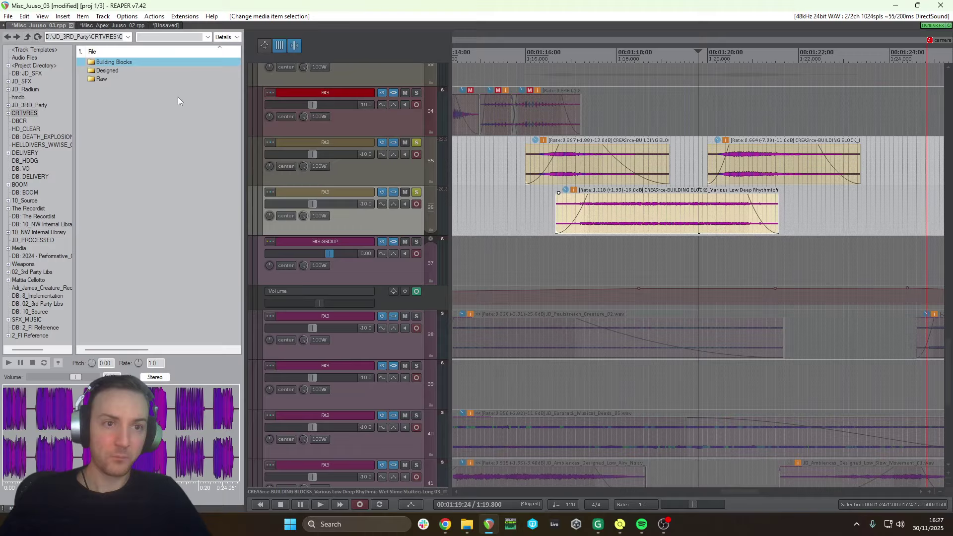
Open the library's Raw folder and preview the Aggressive High Hollow Plastic Container recording
left_click(118, 79)
double_click(119, 79)
left_click(153, 264)
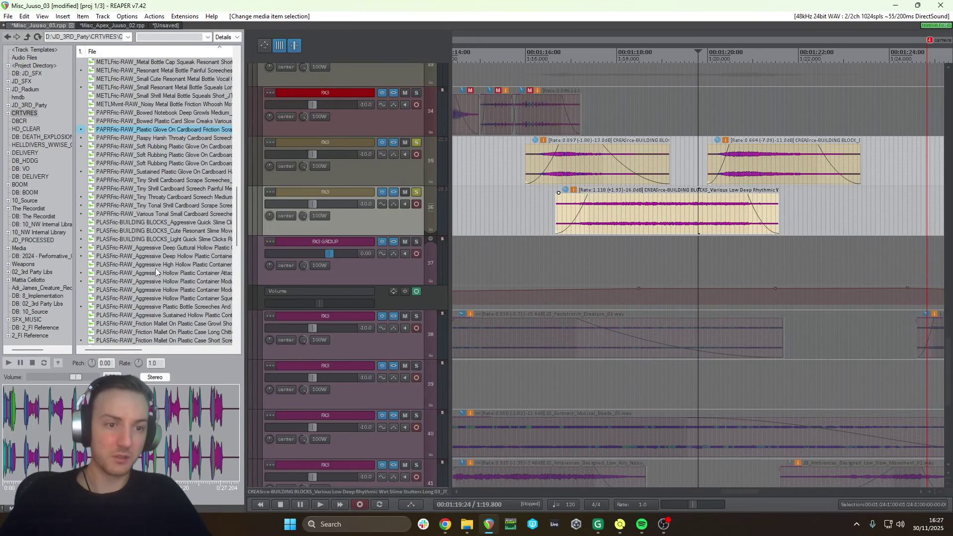
key("space")
Play back the second Deep Low Aquatic Gurgling Attack Whoosh item on track 35, at about 1:20
left_click(620, 214)
scroll(684, 220, "up", 1)
left_click(748, 217)
scroll(794, 211, "up", 2)
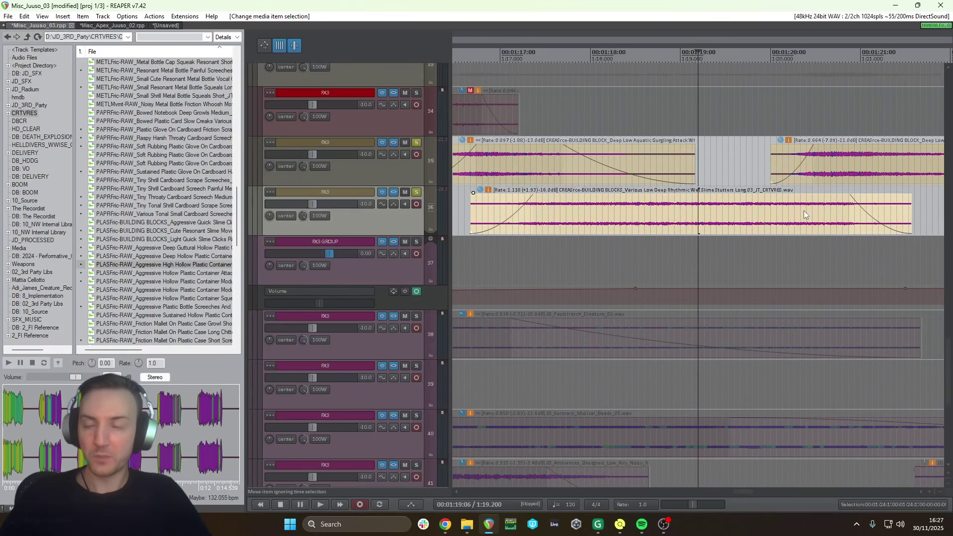
scroll(774, 196, "down", 1)
left_click(766, 164)
key("space")
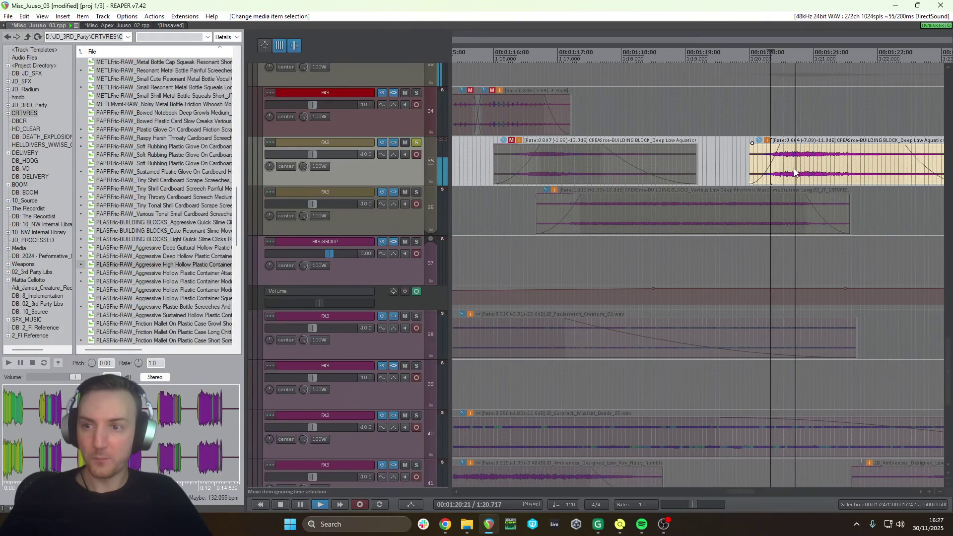
scroll(696, 164, "down", 2)
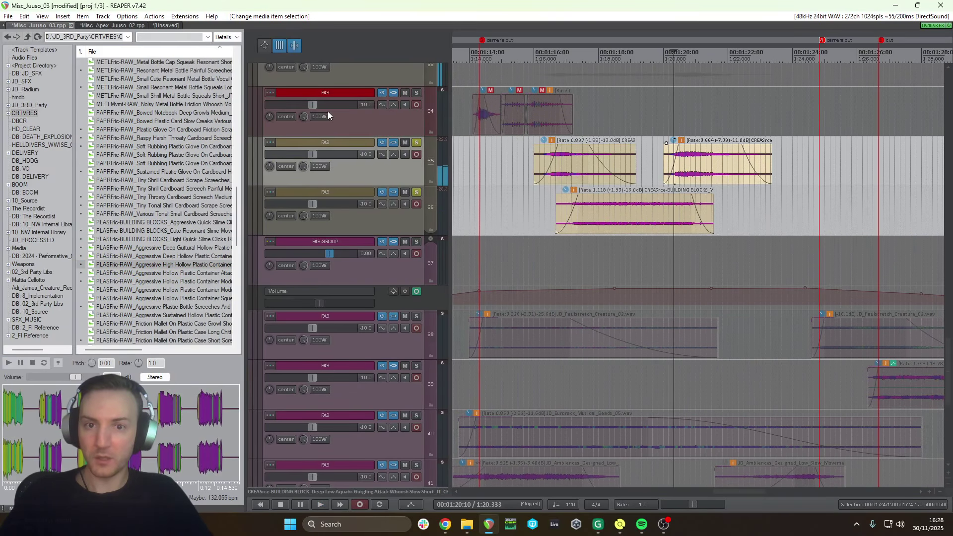
Unsolo sweetener tracks 35 and 36
scroll(347, 144, "up", 2)
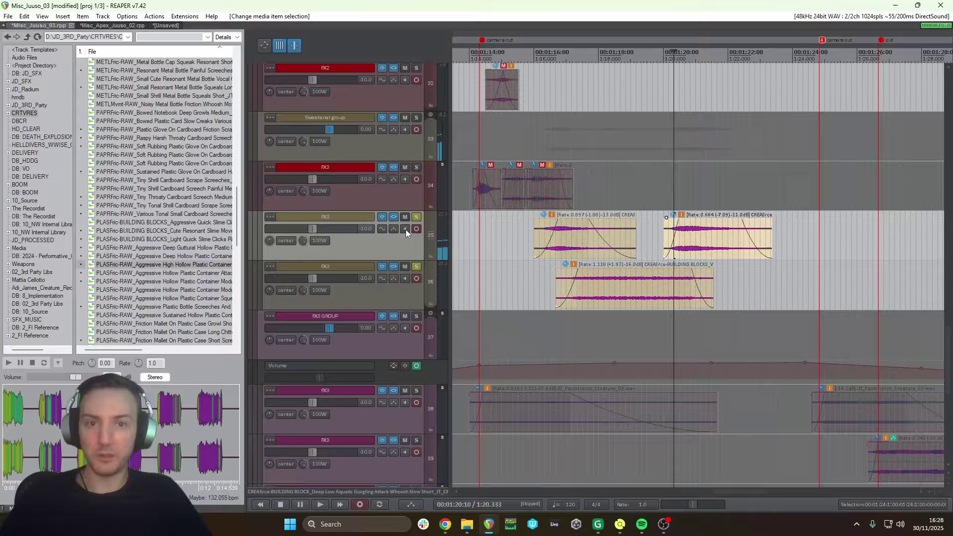
left_click(416, 266)
scroll(373, 240, "up", 6)
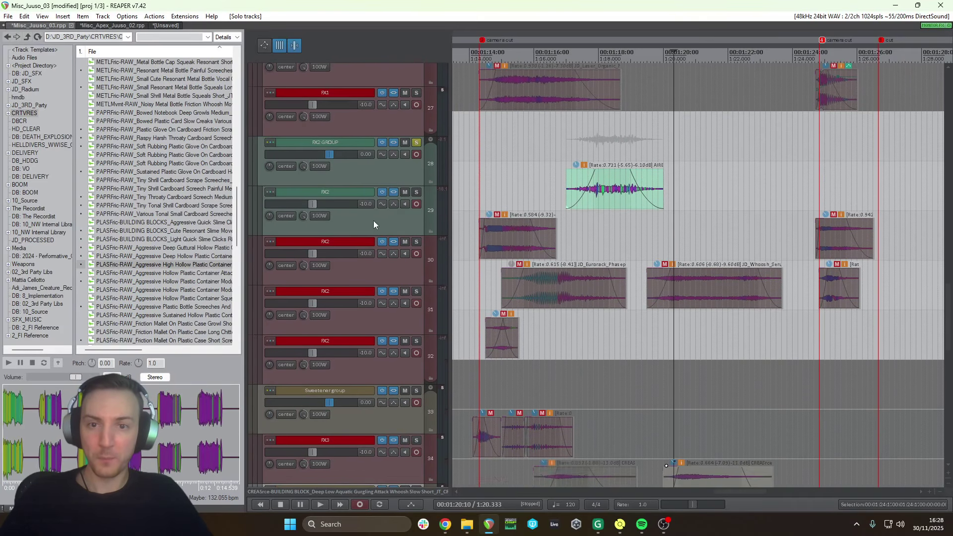
Examine the Air Blown Into Slime waveform on track 29 up close and play part of it
left_click(594, 189)
scroll(593, 190, "up", 3)
left_click(744, 188)
scroll(737, 188, "up", 4)
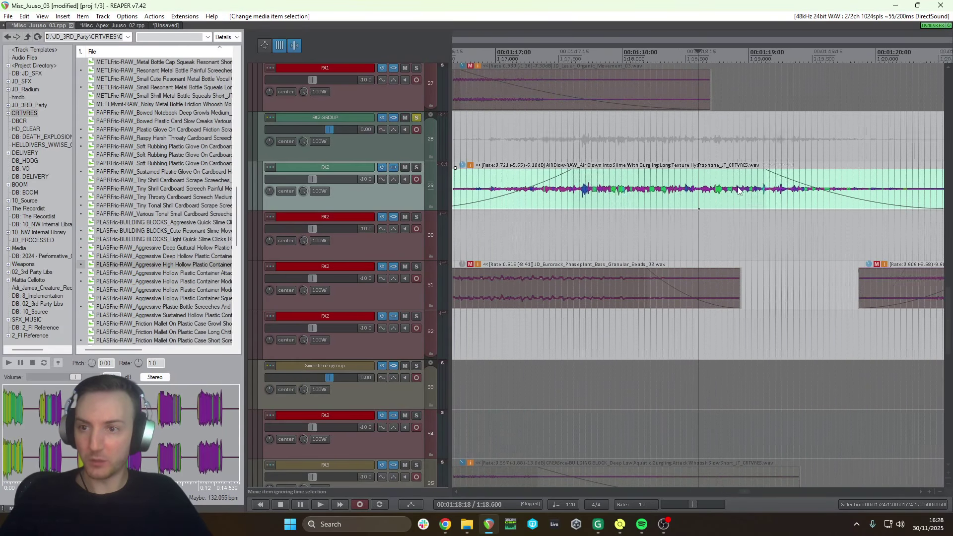
scroll(738, 190, "down", 3)
left_click(730, 187)
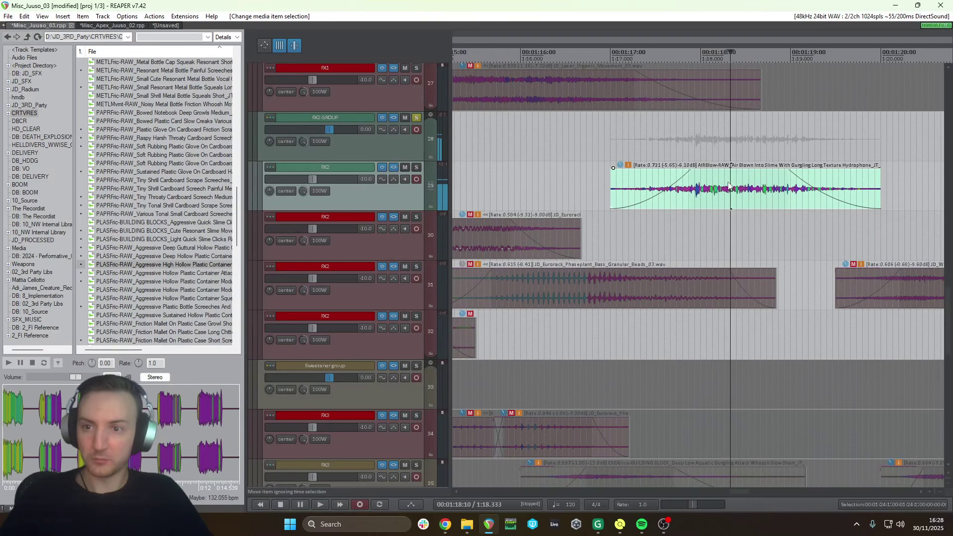
left_click(628, 165)
scroll(760, 171, "down", 2)
left_click(744, 161)
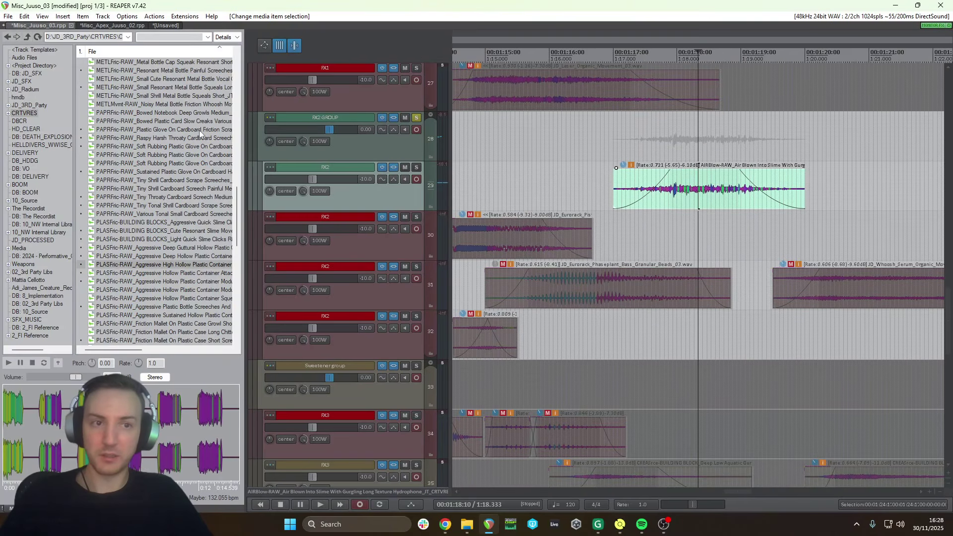
Compare the placement of the sweetener items on tracks 34 to 36 with the slime item on track 29
scroll(397, 217, "down", 6)
scroll(744, 243, "down", 3)
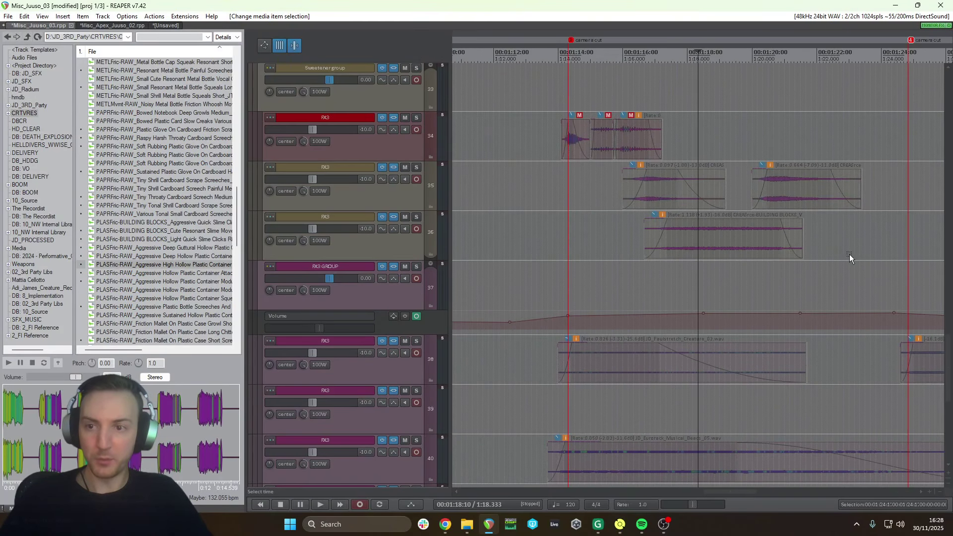
left_click_drag(849, 254, 668, 191)
scroll(323, 226, "up", 5)
left_click(685, 145)
scroll(685, 145, "up", 2)
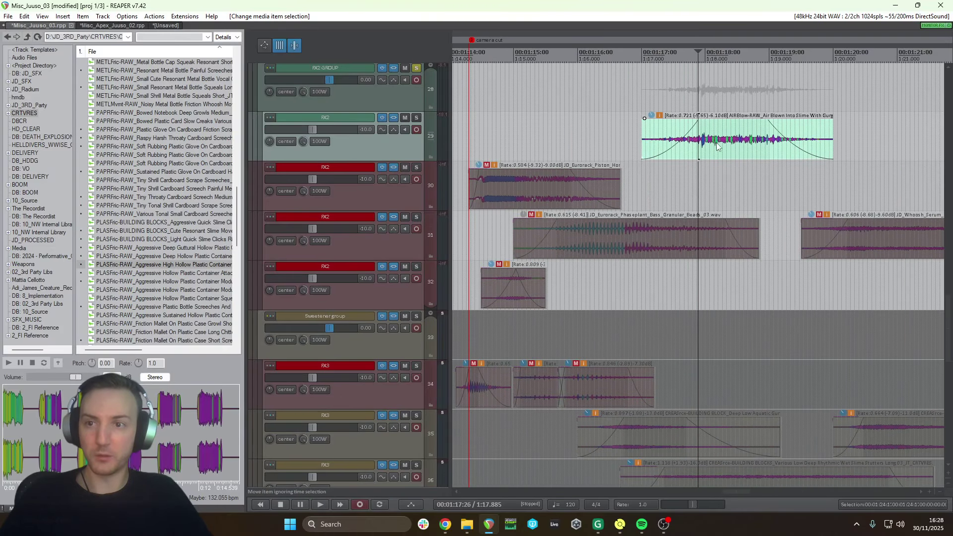
Unsolo all tracks in the project
scroll(410, 275, "up", 4)
key("shift+F6")
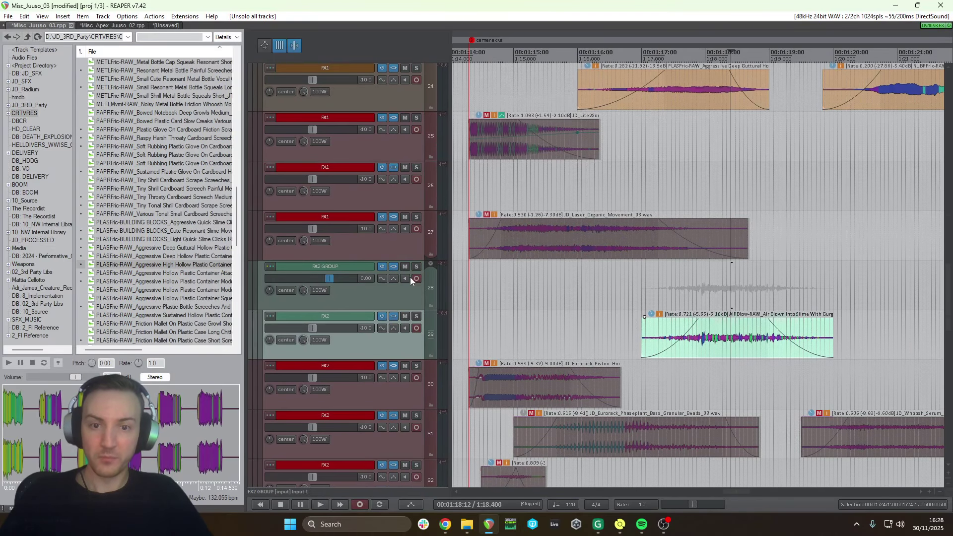
scroll(410, 274, "up", 3)
scroll(409, 272, "down", 1)
scroll(397, 263, "up", 1)
scroll(385, 259, "up", 1)
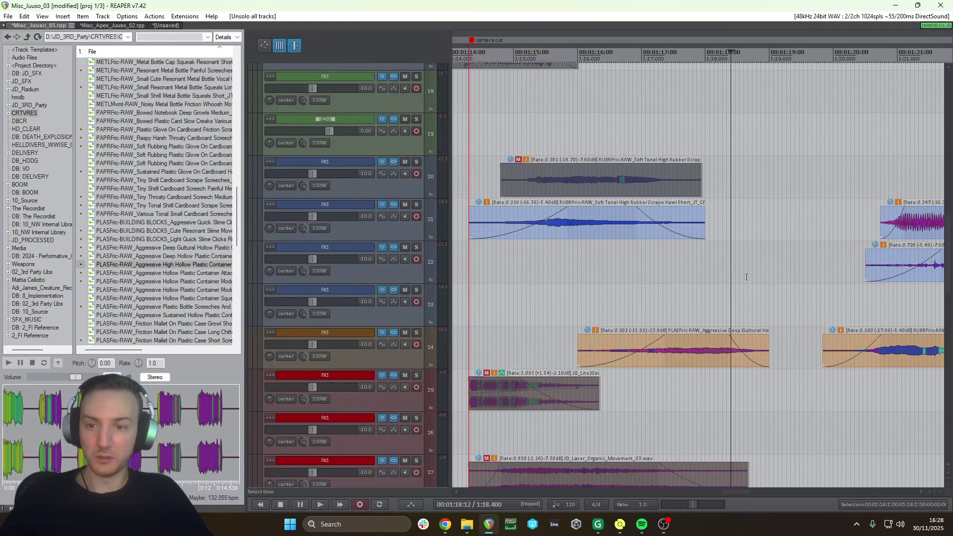
Solo the BASS GROUP folder on track 10
left_click(745, 276)
scroll(745, 277, "down", 2)
scroll(361, 235, "up", 5)
scroll(370, 199, "down", 2)
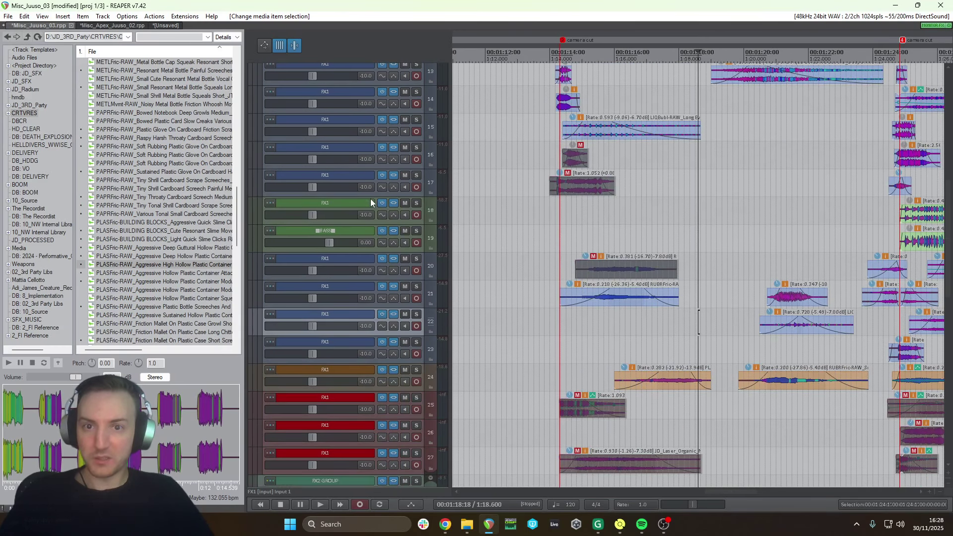
scroll(713, 200, "down", 2)
left_click(729, 193)
scroll(730, 194, "up", 2)
scroll(322, 219, "down", 1)
scroll(321, 222, "up", 3)
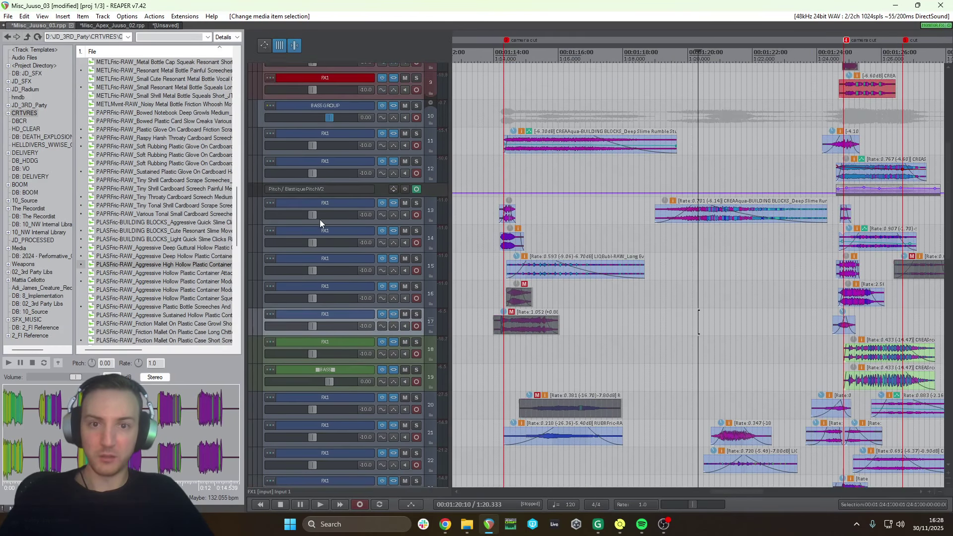
left_click(415, 120)
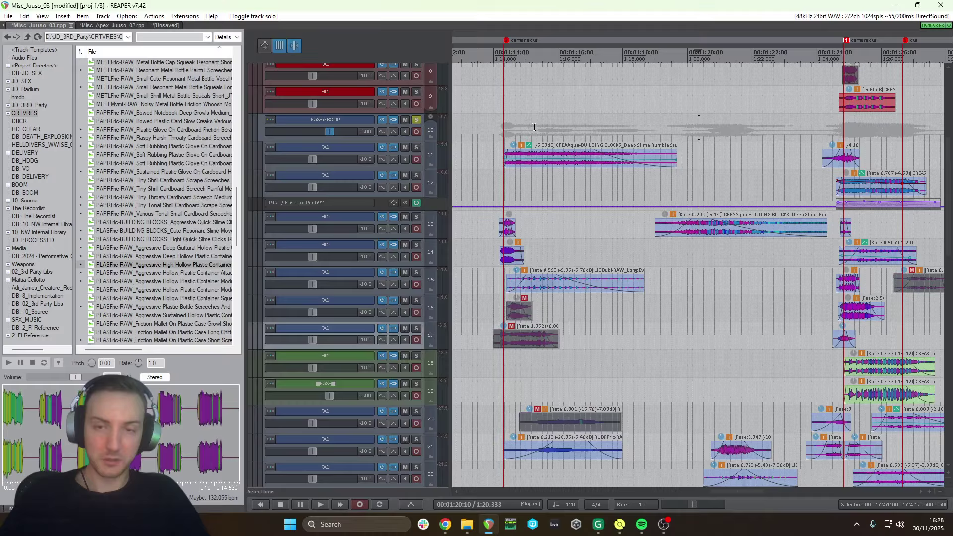
Play the soloed BASS GROUP against the picture in the Video Window, starting from before the first camera cut
key("ctrl+shift+v")
left_click(542, 104)
left_click(483, 126)
key("space")
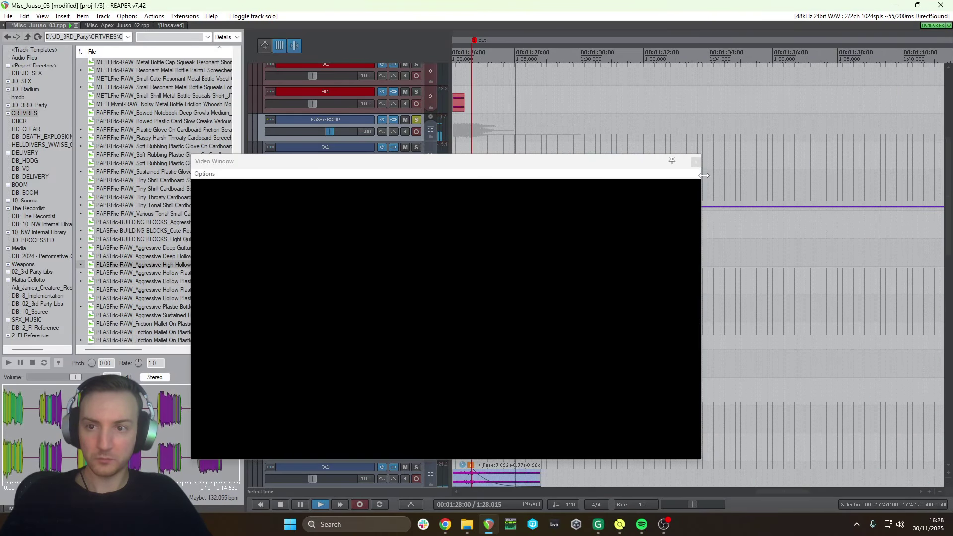
Stop playback and close the Video Window
key("space")
left_click(696, 162)
scroll(699, 160, "down", 3)
left_click(748, 164)
scroll(723, 177, "up", 4)
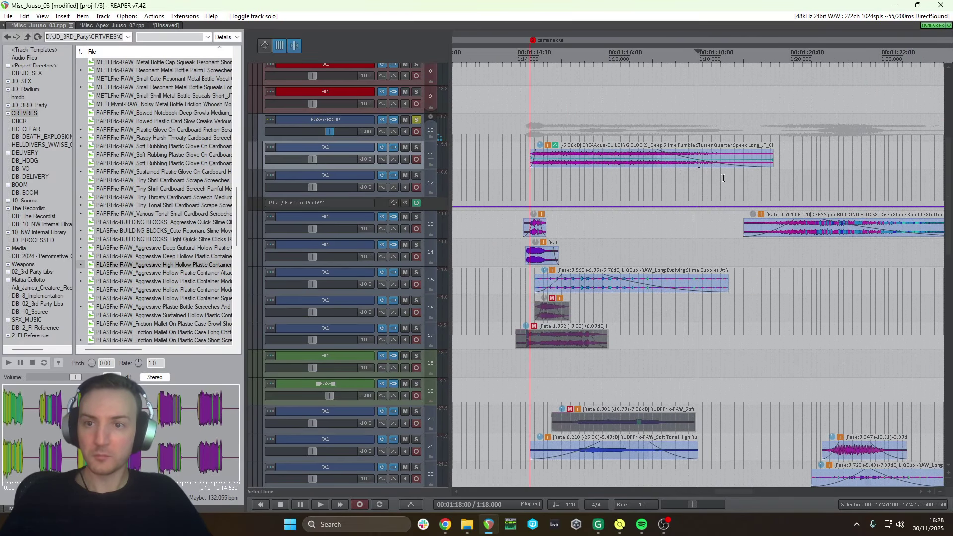
Examine the bass items on tracks 11 to 15 around the first camera cut
scroll(723, 178, "up", 1)
scroll(406, 168, "up", 2)
left_click(594, 141)
left_click(553, 255)
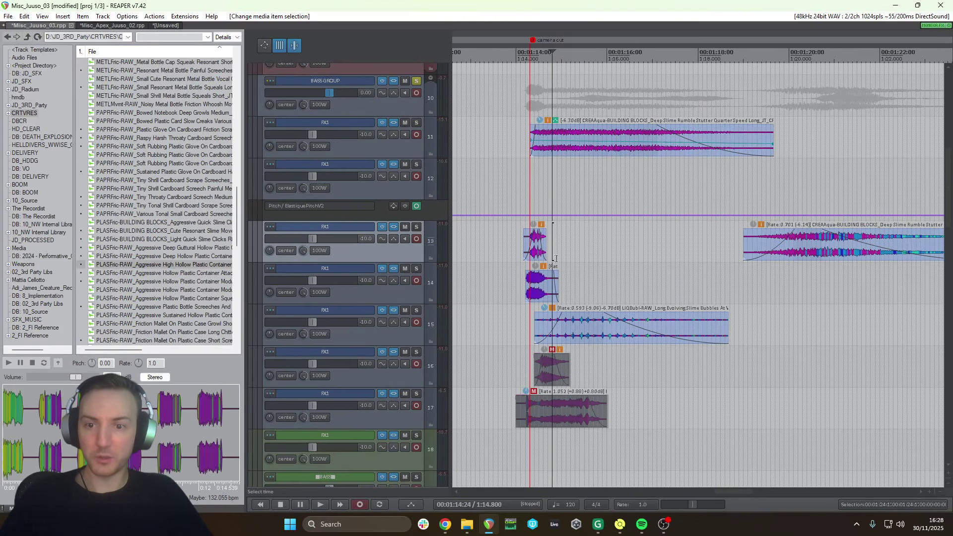
scroll(555, 259, "up", 2)
scroll(698, 323, "down", 2)
left_click(753, 141)
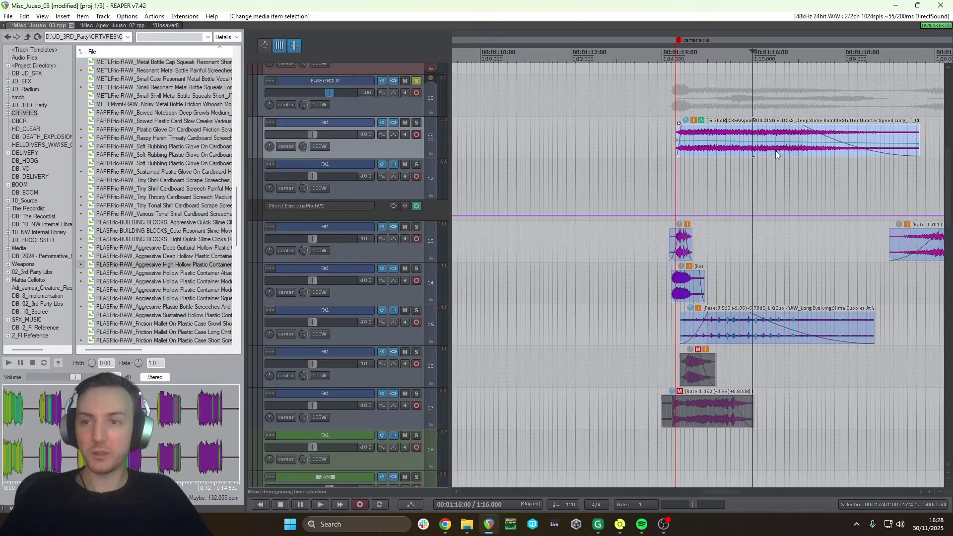
left_click(778, 135)
scroll(779, 133, "down", 2)
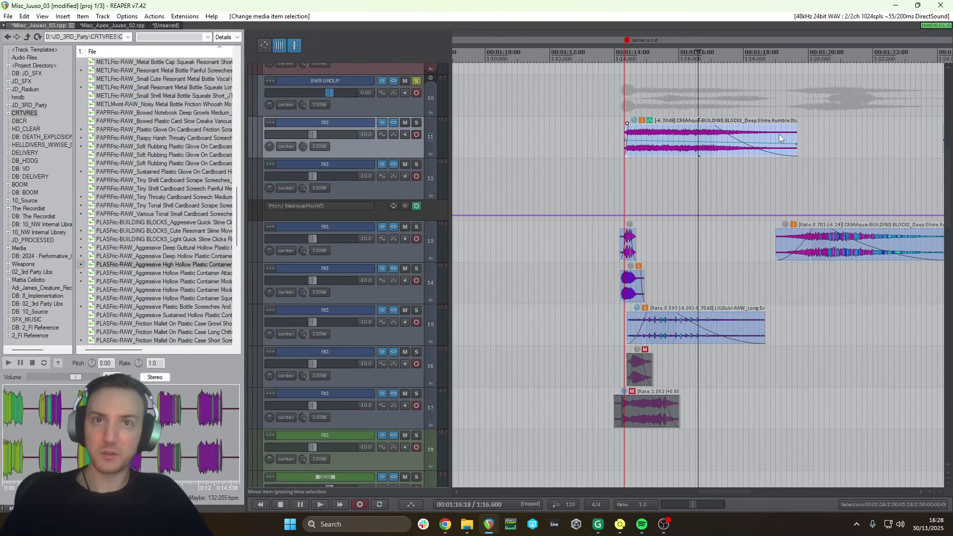
Audition the Deep Slime Rumble Stutter item on track 11 in solo
left_click(708, 131)
scroll(707, 130, "up", 2)
key("space")
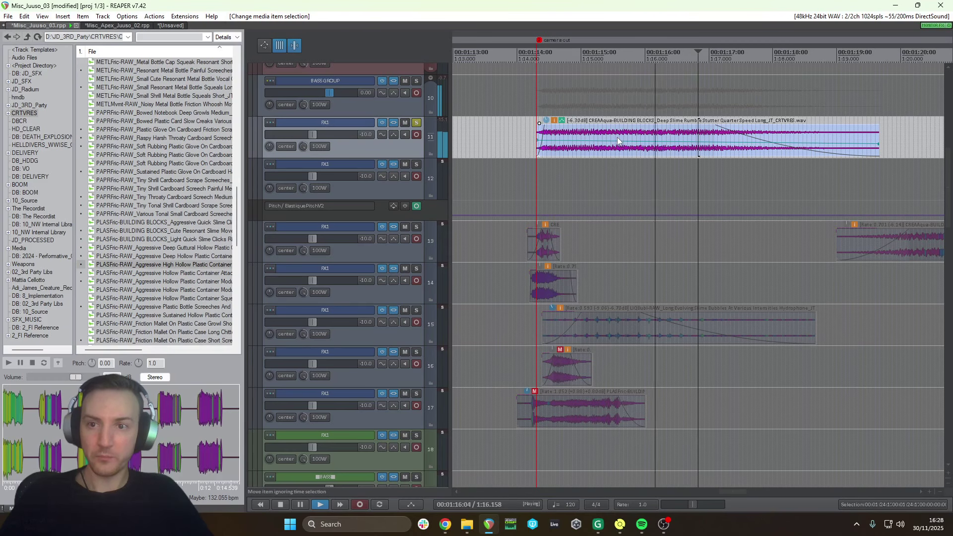
key("space")
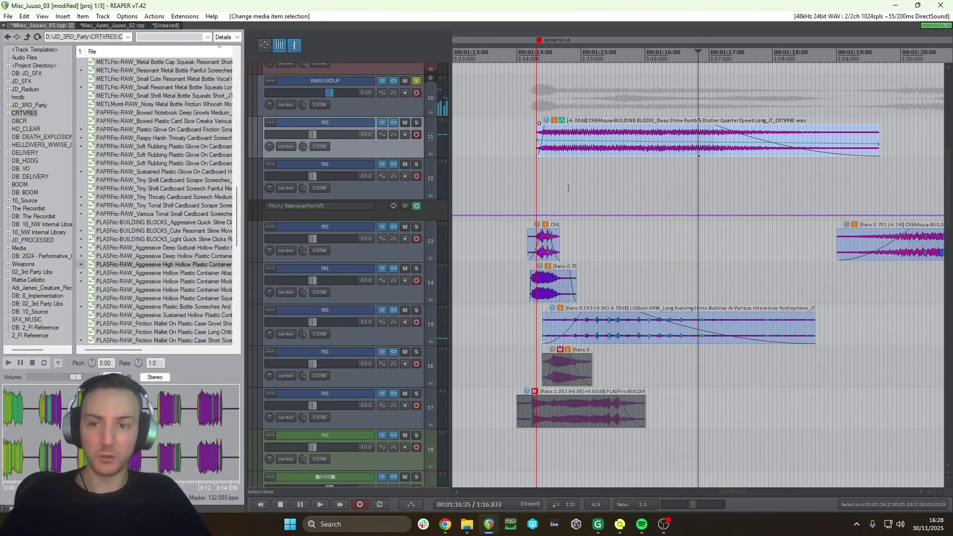
Audition the Long Evolving Slime Bubbles item on track 15 in solo
left_click(542, 328)
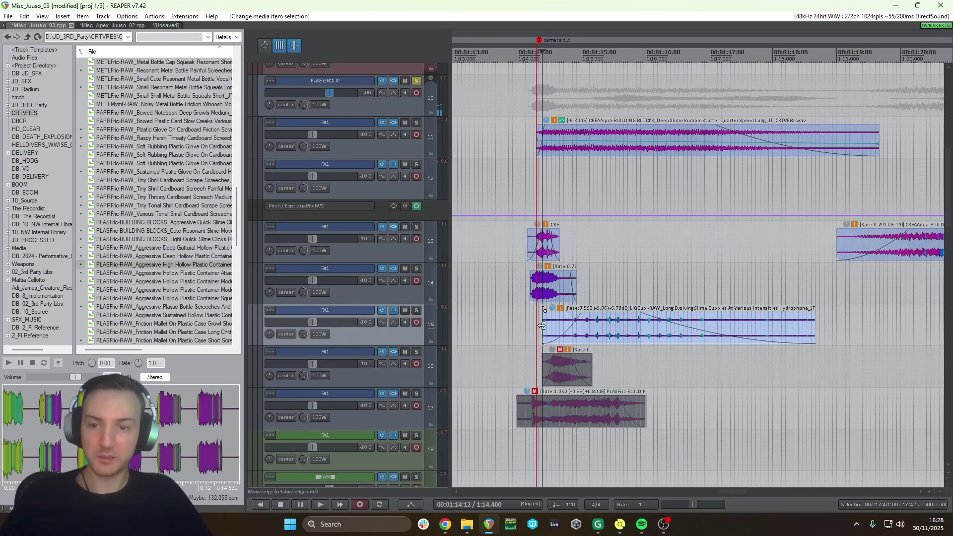
key("space")
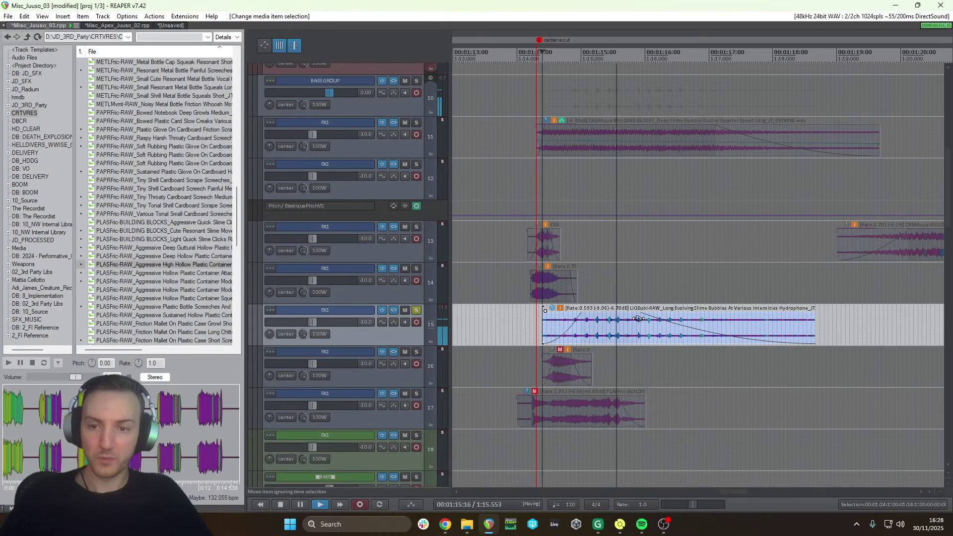
key("space")
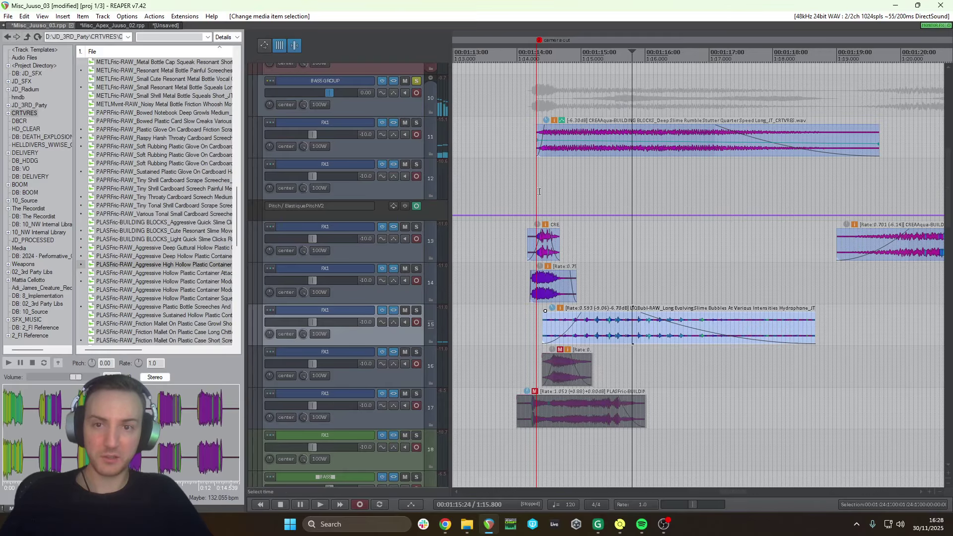
Solo tracks 11 and 15 together and play both layers from just before the first camera cut
key("space")
left_click(417, 123)
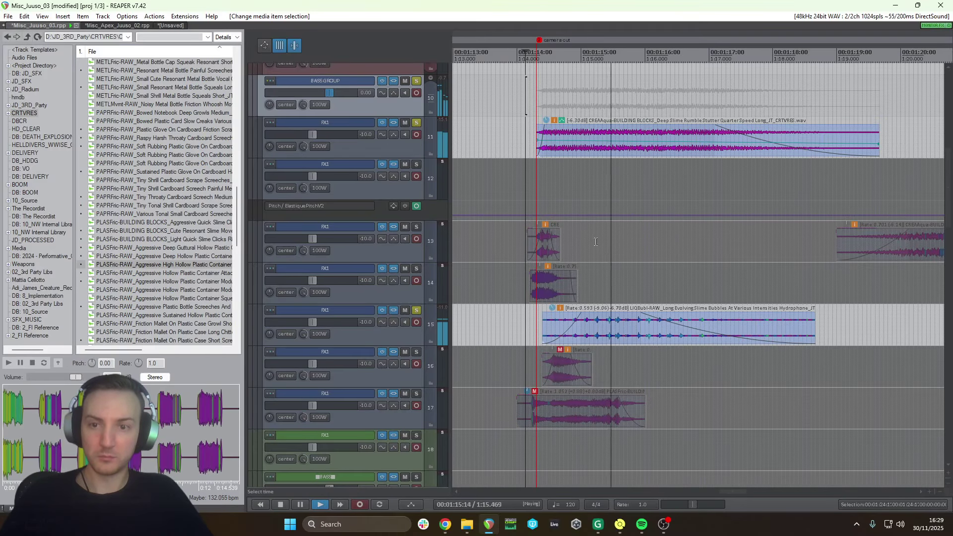
key("space")
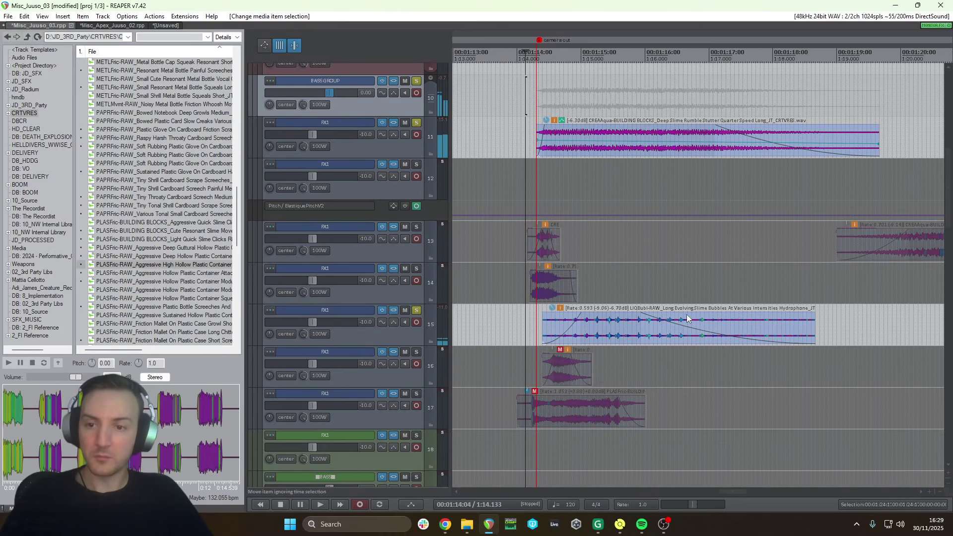
Unsolo the BASS GROUP folder and tracks 11 and 15
left_click(416, 315)
left_click(416, 122)
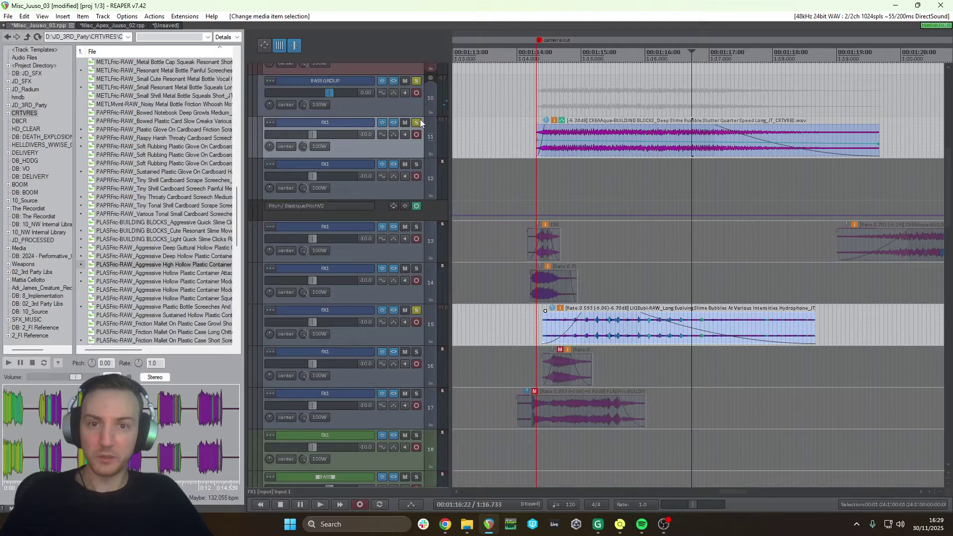
left_click(417, 81)
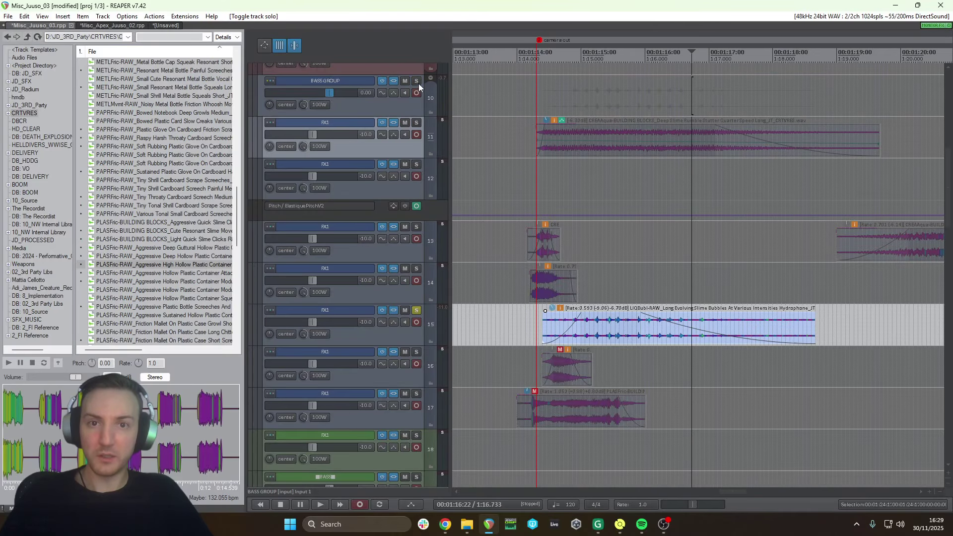
left_click(416, 310)
Generate a volume envelope automation item from the slime bubbles item on track 15 with Peak follower tools, using Peak follower mode at 100% scale
left_click(640, 337)
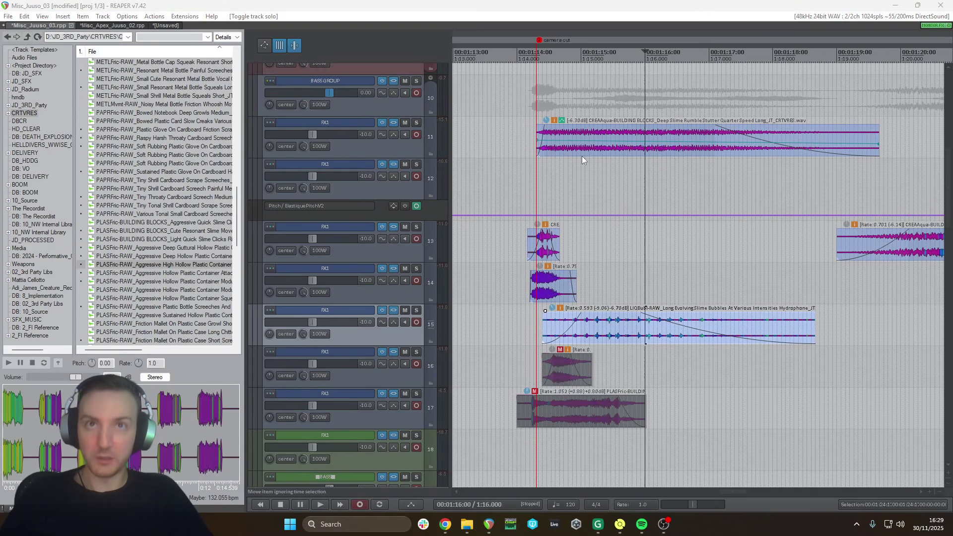
left_click_drag(461, 0, 374, 198)
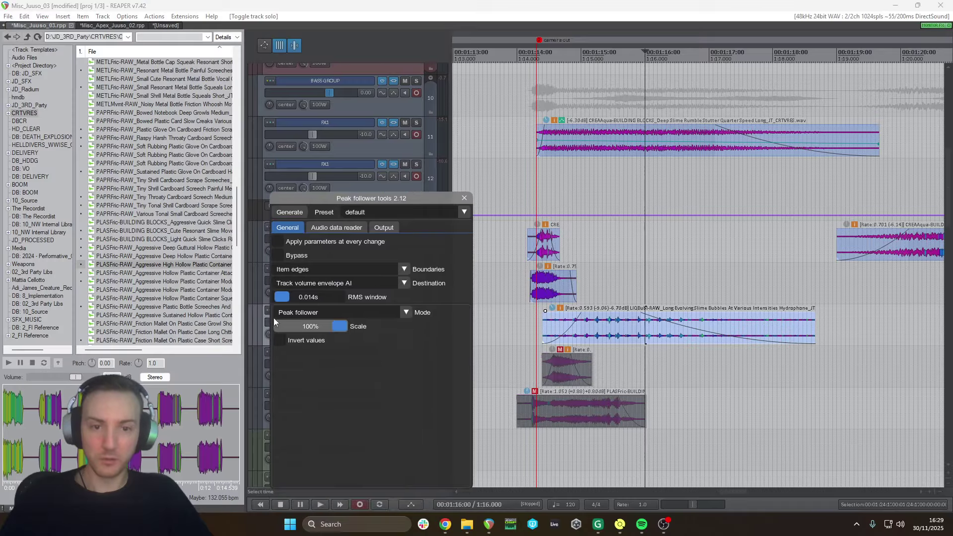
left_click(641, 327)
scroll(645, 333, "left", 1)
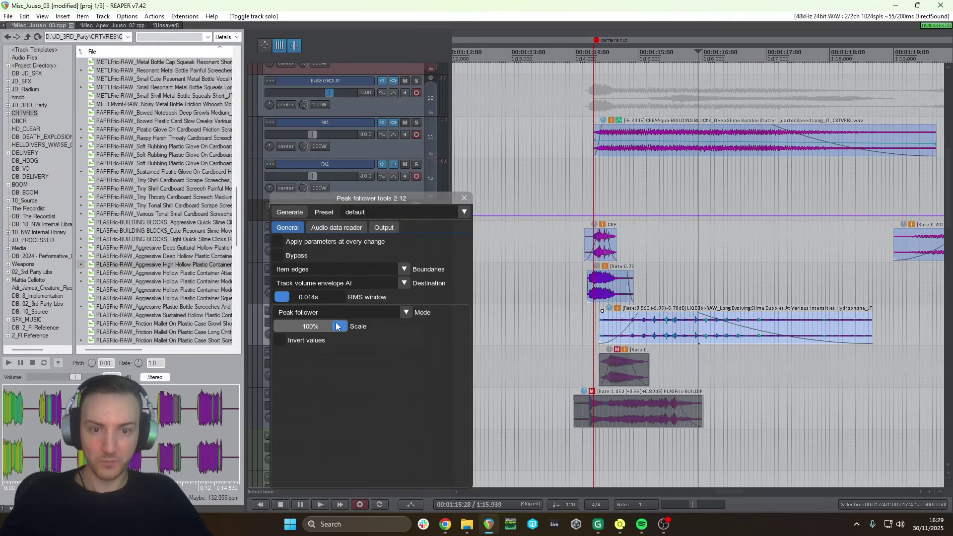
left_click(297, 212)
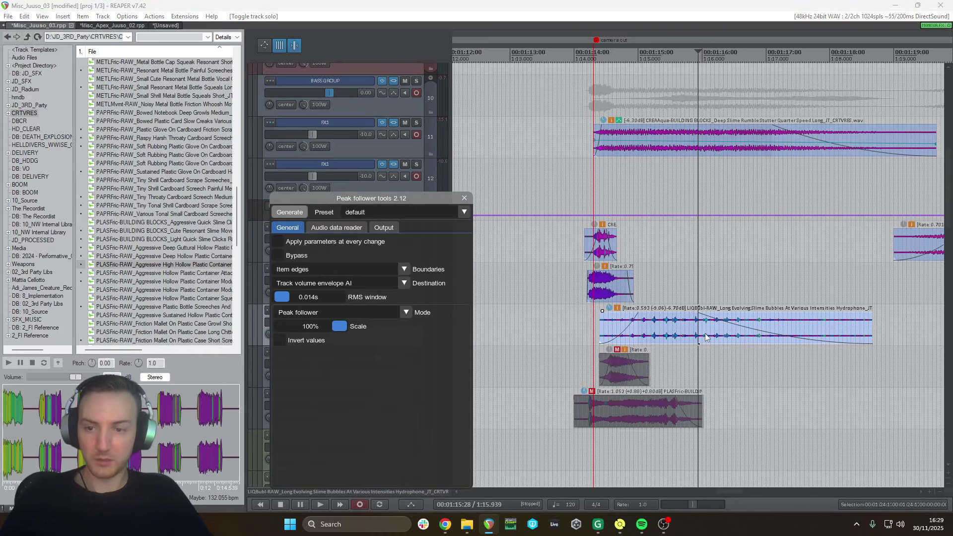
scroll(694, 330, "up", 3)
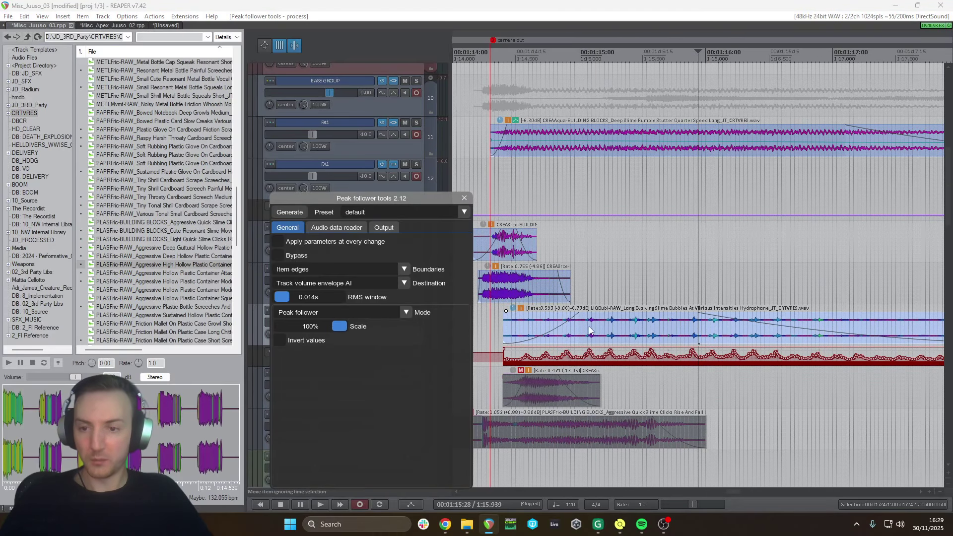
Compare the generated volume peaks with the slime bubbles waveform on track 15, and close Peak follower tools
left_click(611, 324)
left_click(638, 325)
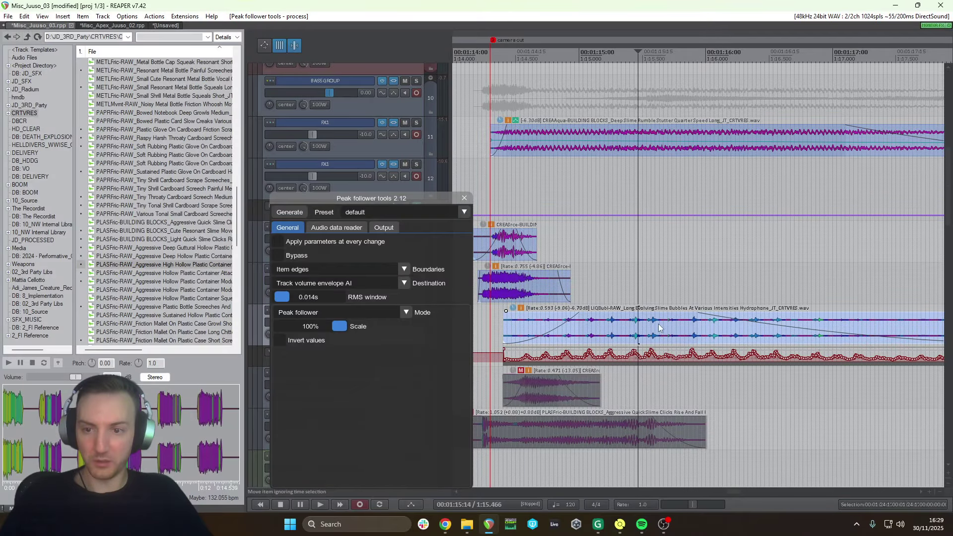
left_click(660, 325)
left_click(714, 328)
left_click(463, 198)
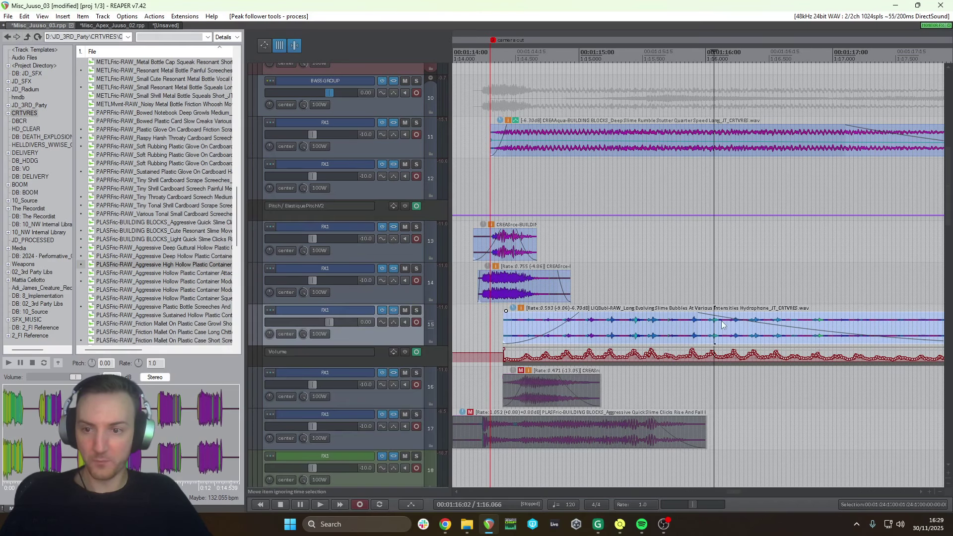
Activate the volume envelope on track 11 and move the automation item from track 15's volume envelope onto it
left_click(379, 147)
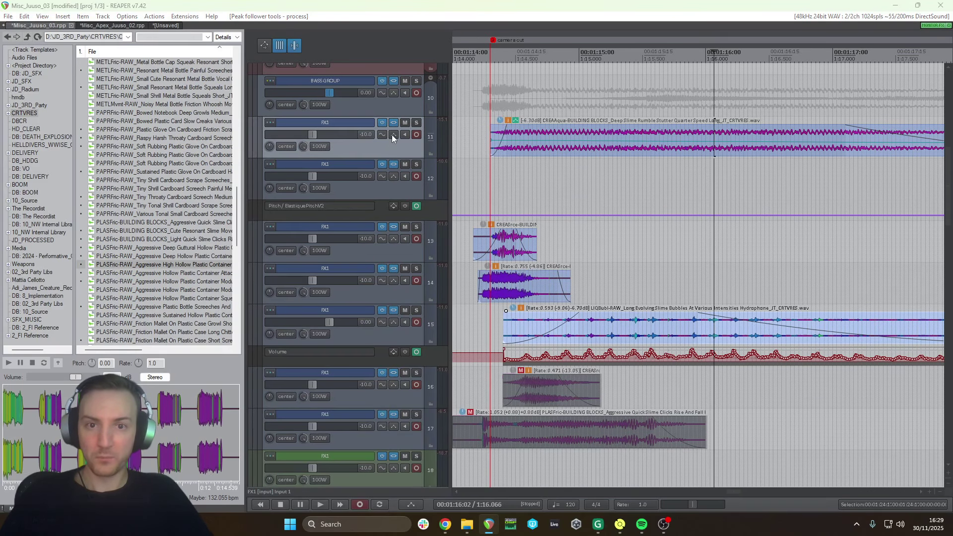
left_click(395, 134)
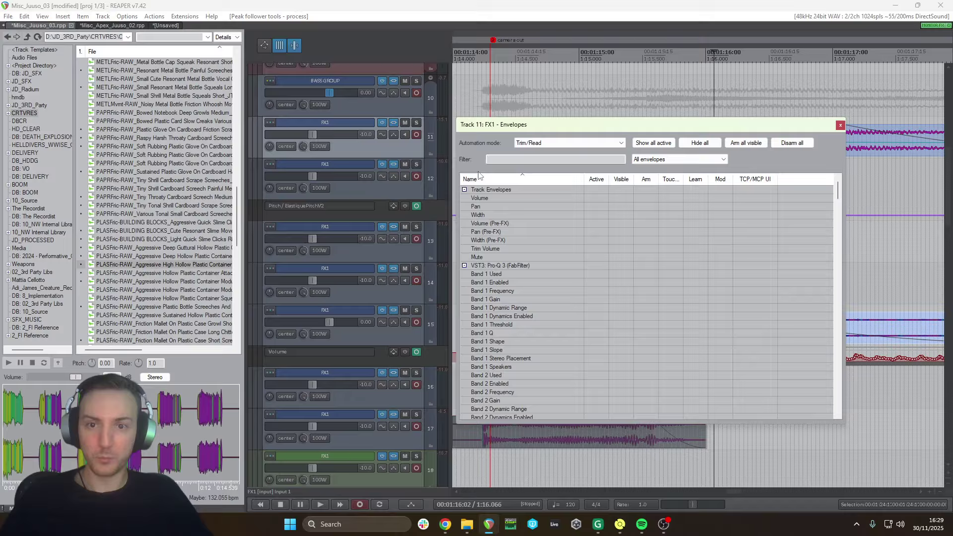
left_click(596, 198)
left_click(839, 125)
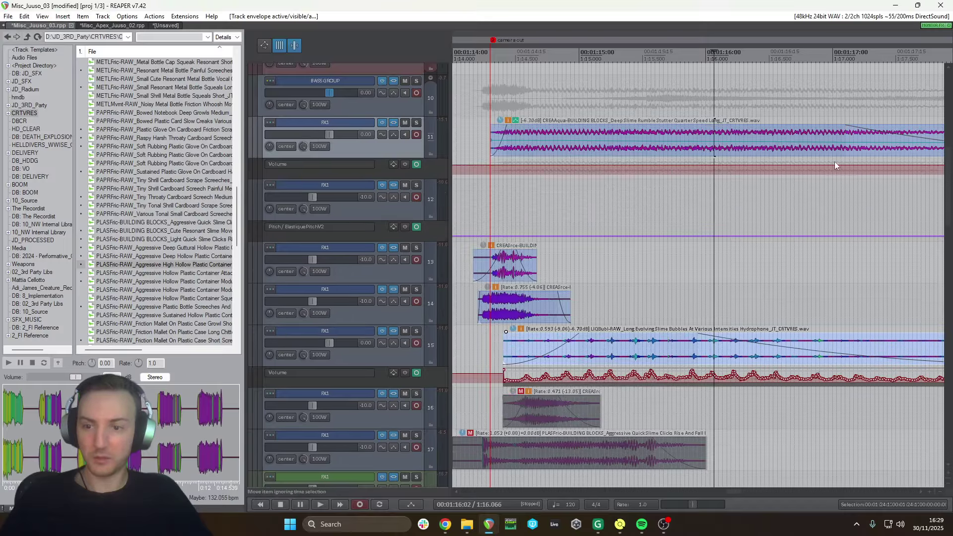
scroll(641, 385, "down", 2)
left_click_drag(641, 385, 653, 133)
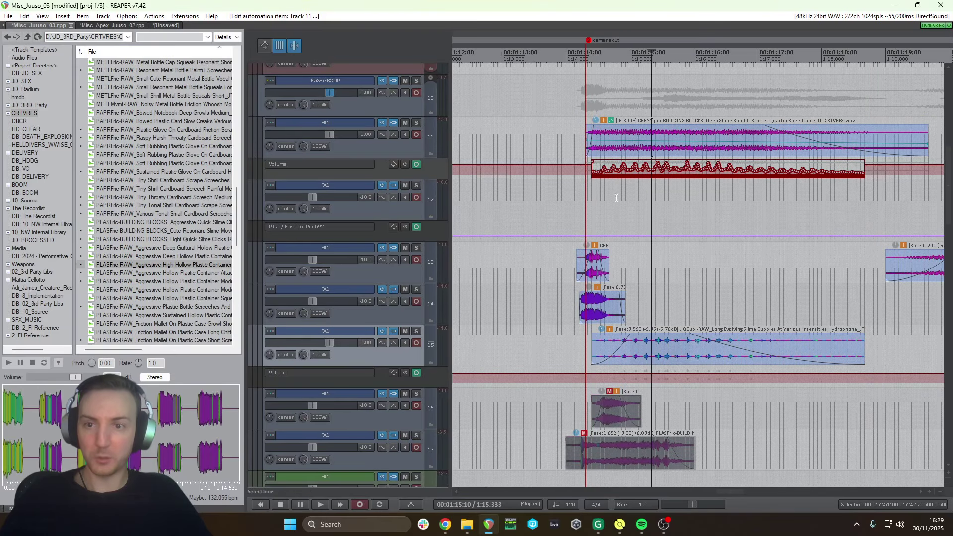
Play the project from before the first camera cut to hear the rumble with the moved volume automation
left_click(572, 173)
key("space")
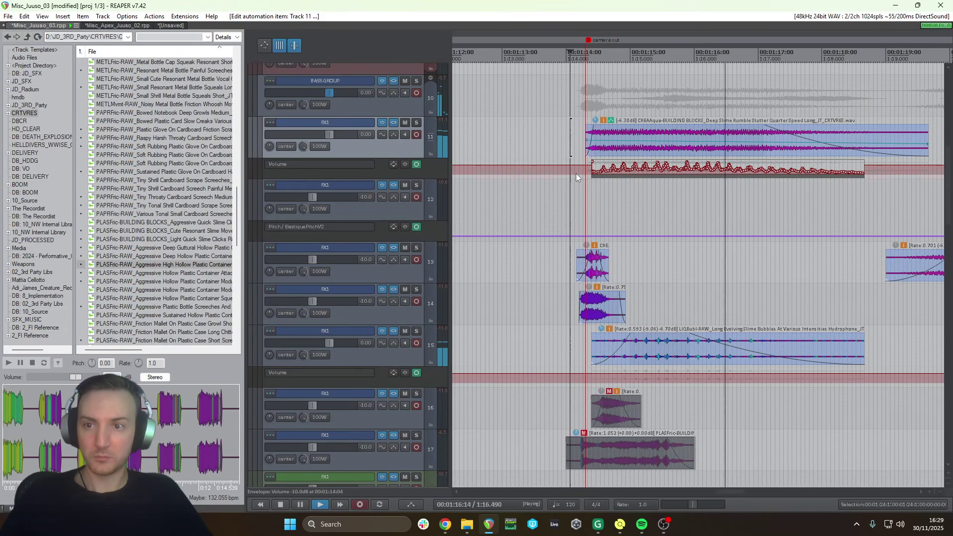
key("space")
Solo track 11 to audition the rumble item with its volume automation on its own
left_click(617, 171)
left_click(416, 122)
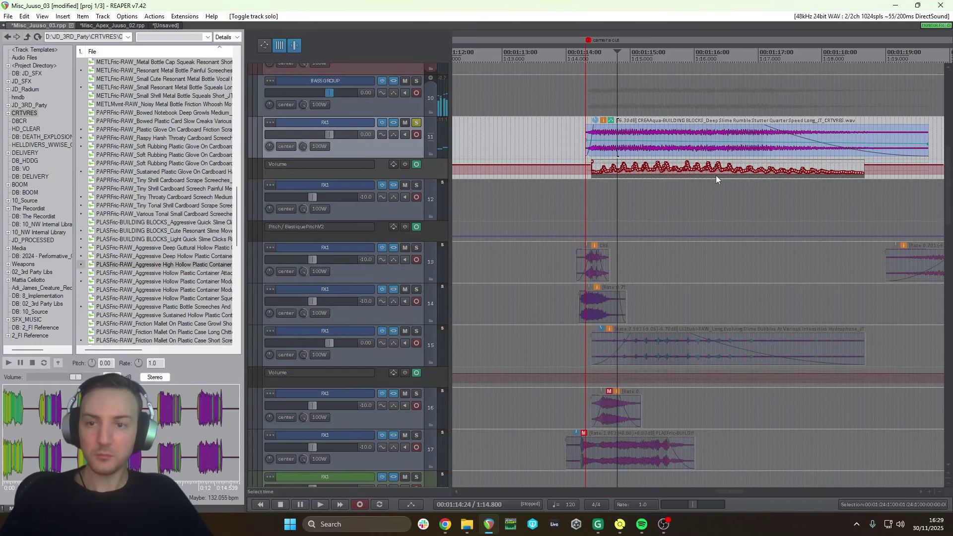
left_click(660, 149)
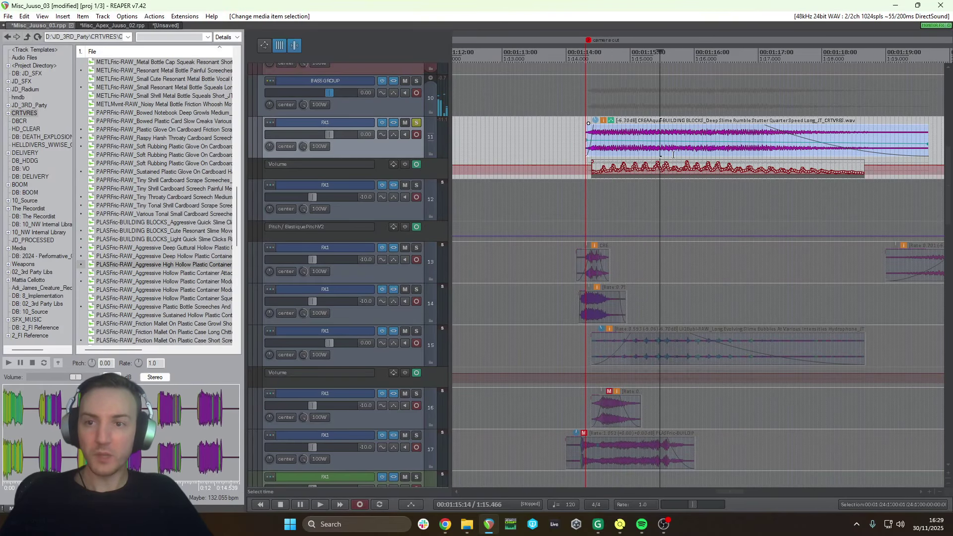
Enlarge track 11's volume envelope lane and compare its peaks with the slime bubbles item on track 15
left_click(418, 177)
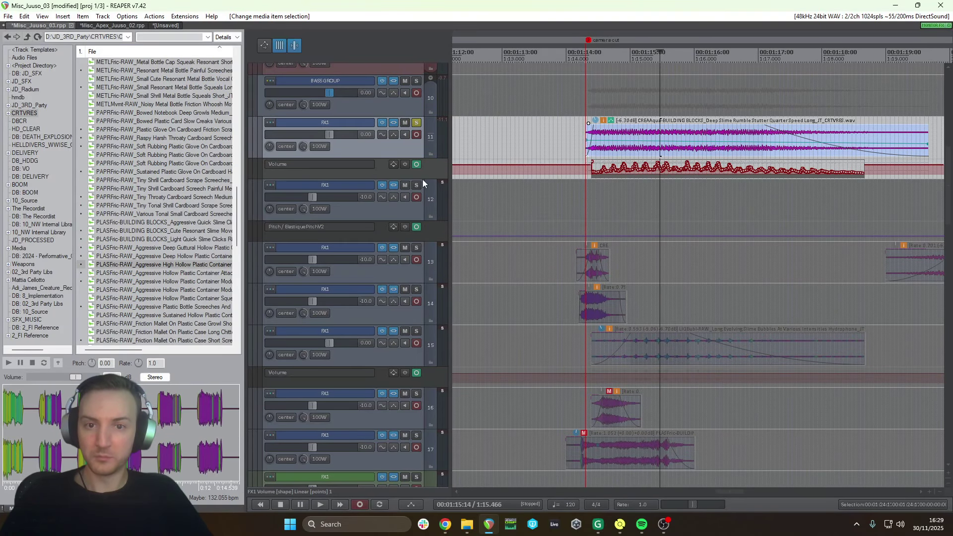
left_click_drag(422, 179, 426, 316)
left_click(706, 279)
scroll(693, 285, "up", 3)
scroll(344, 180, "down", 3)
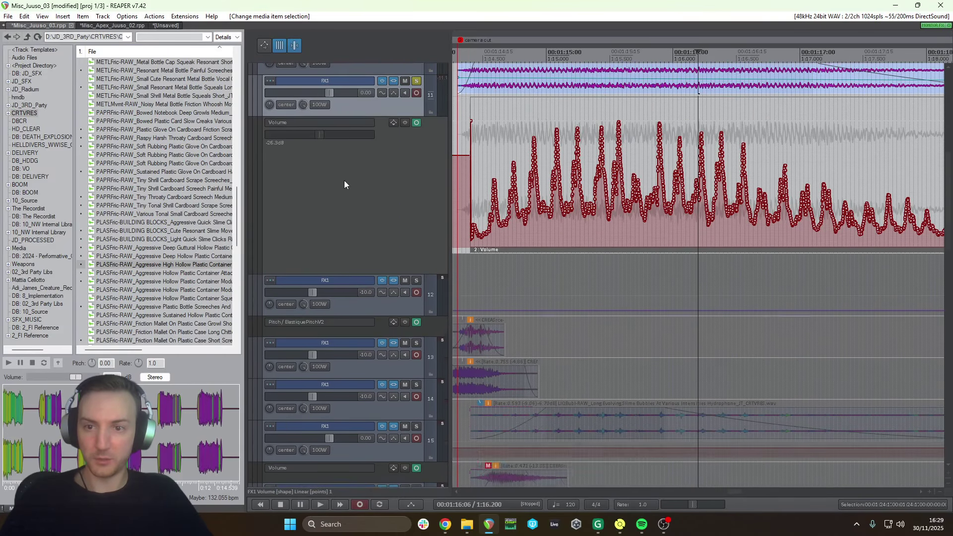
left_click(616, 376)
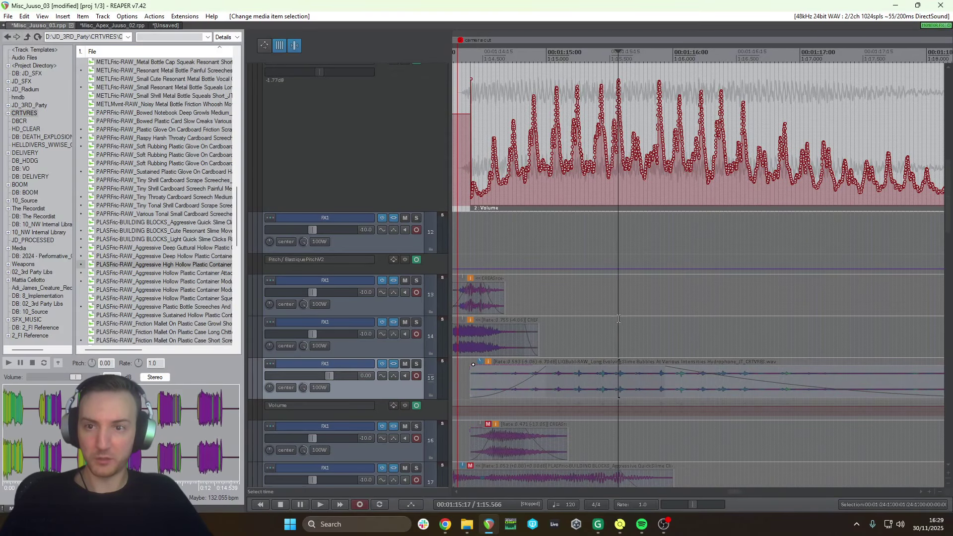
scroll(620, 257, "up", 2)
Delete the automation item from track 11's volume envelope
left_click(641, 270)
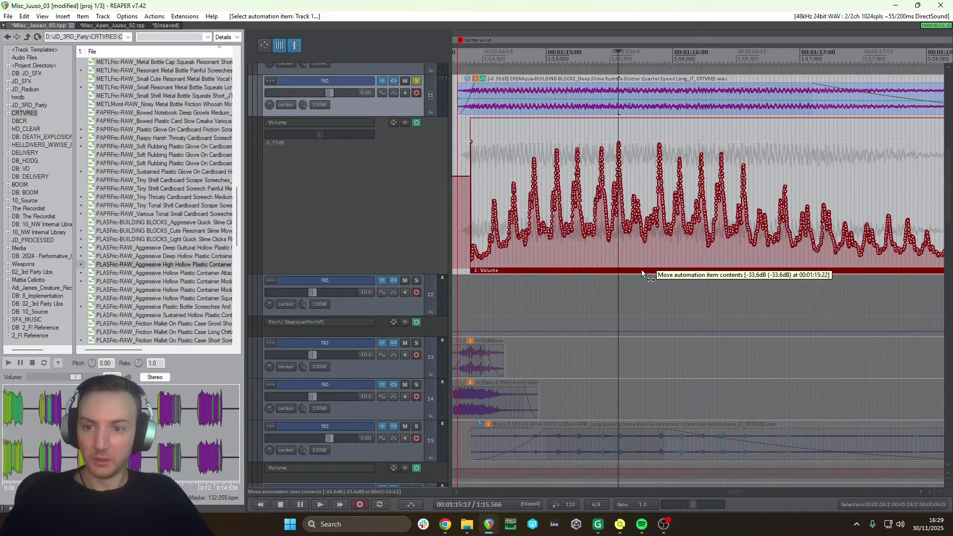
double_click(641, 270)
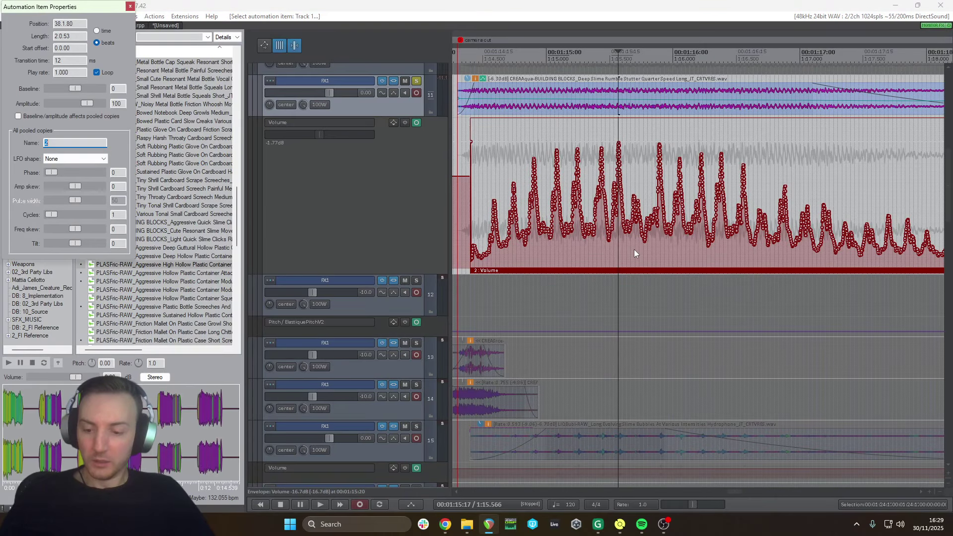
left_click(130, 6)
key("Delete")
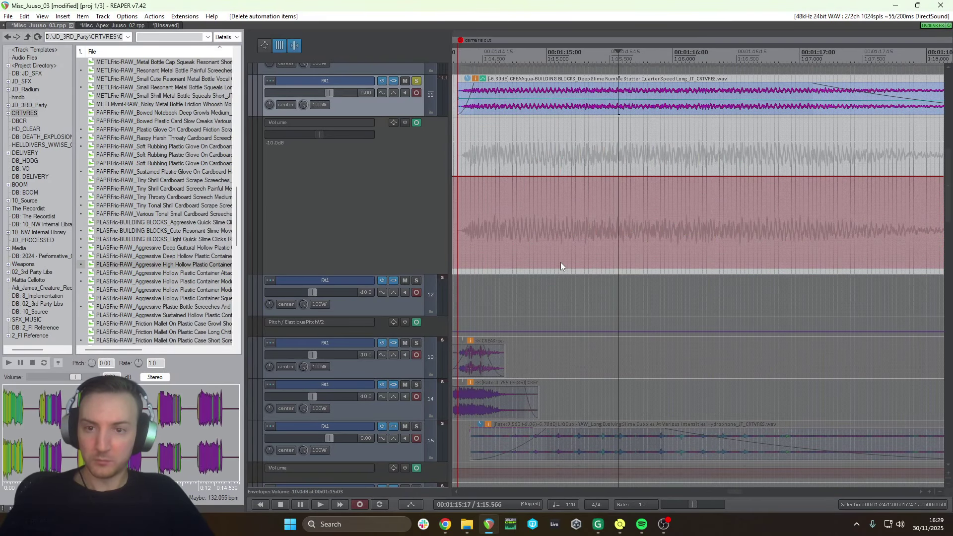
Shrink track 11's volume envelope lane and unsolo the track
scroll(560, 263, "down", 4)
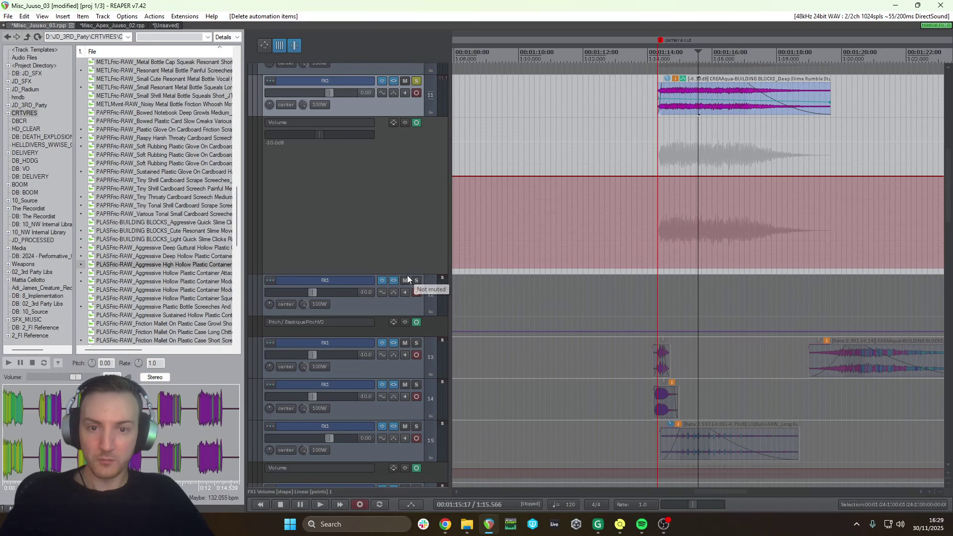
left_click_drag(407, 275, 407, 149)
left_click(416, 81)
left_click(727, 102)
scroll(734, 110, "down", 3)
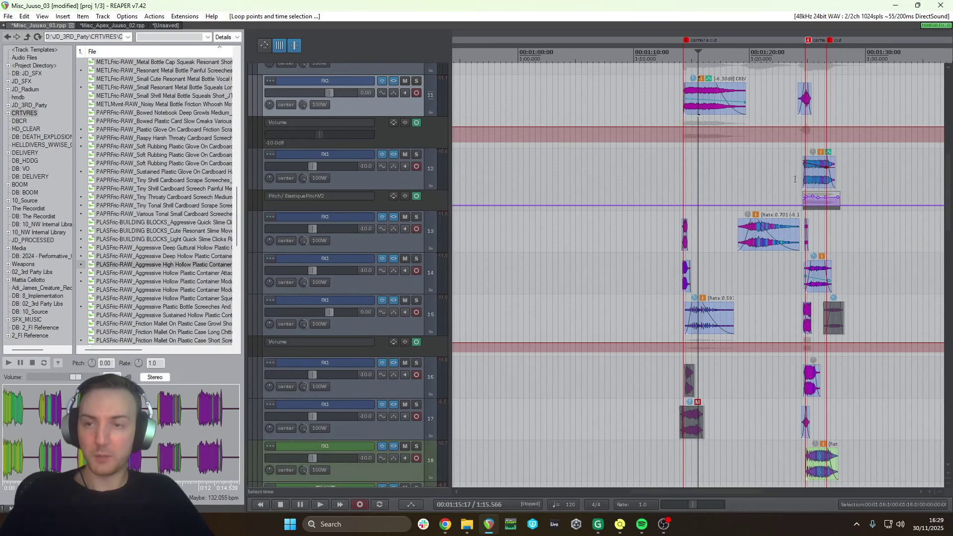
Play back the rumble and slime layers on tracks 11 to 15 around the first camera cut
scroll(788, 168, "up", 3)
left_click(792, 171)
left_click(732, 99)
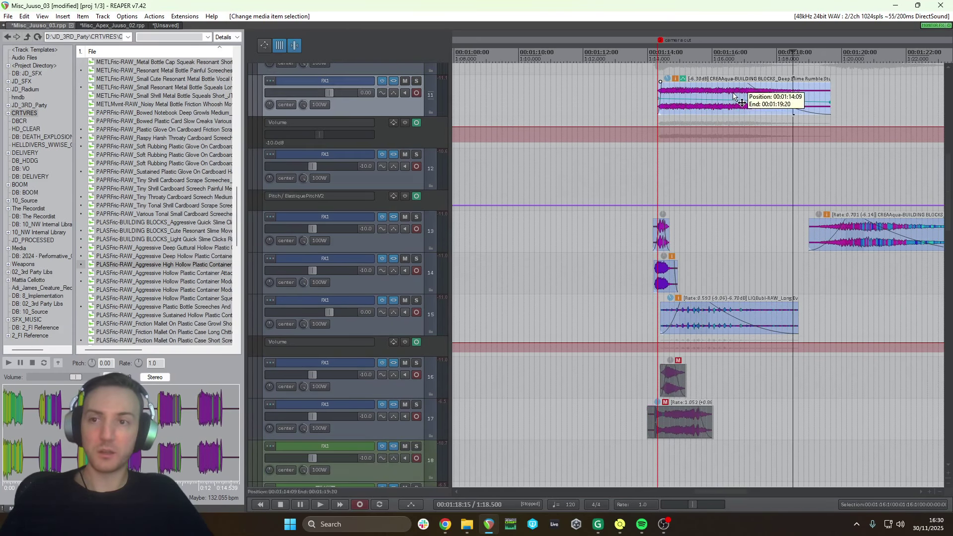
left_click(723, 270)
scroll(723, 270, "up", 3)
scroll(397, 176, "down", 1)
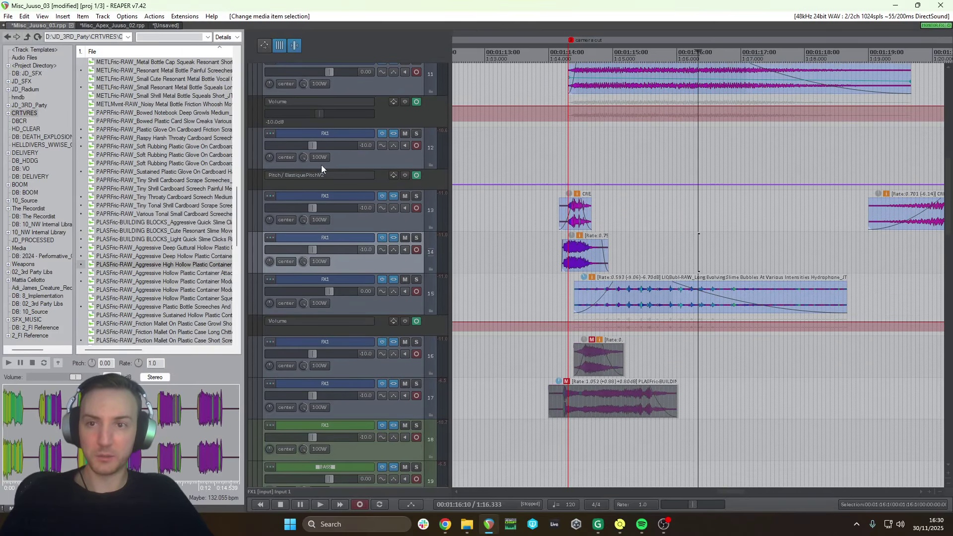
scroll(321, 165, "up", 1)
key("v")
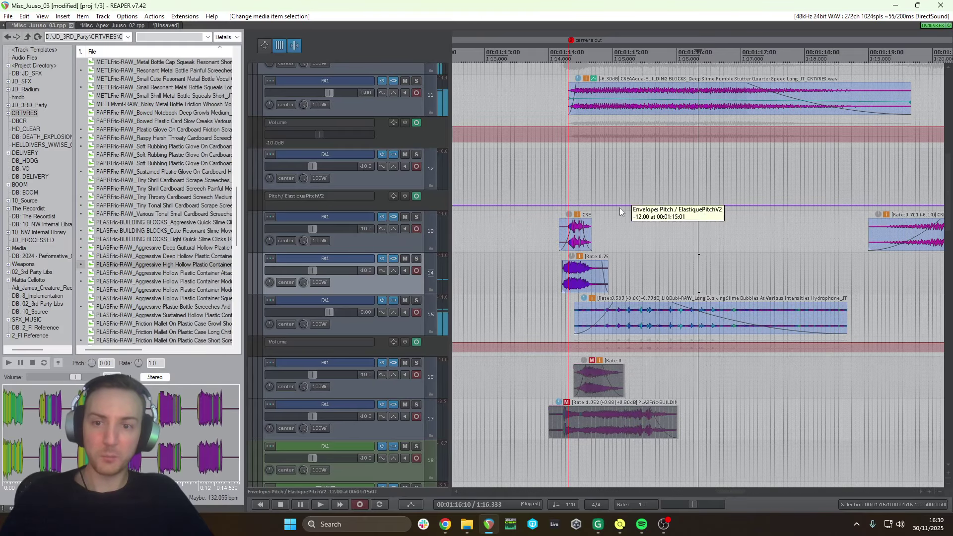
Audition the layers from the start of the slime bubbles item on track 15
left_click(596, 320)
scroll(391, 247, "down", 3)
scroll(389, 248, "down", 2)
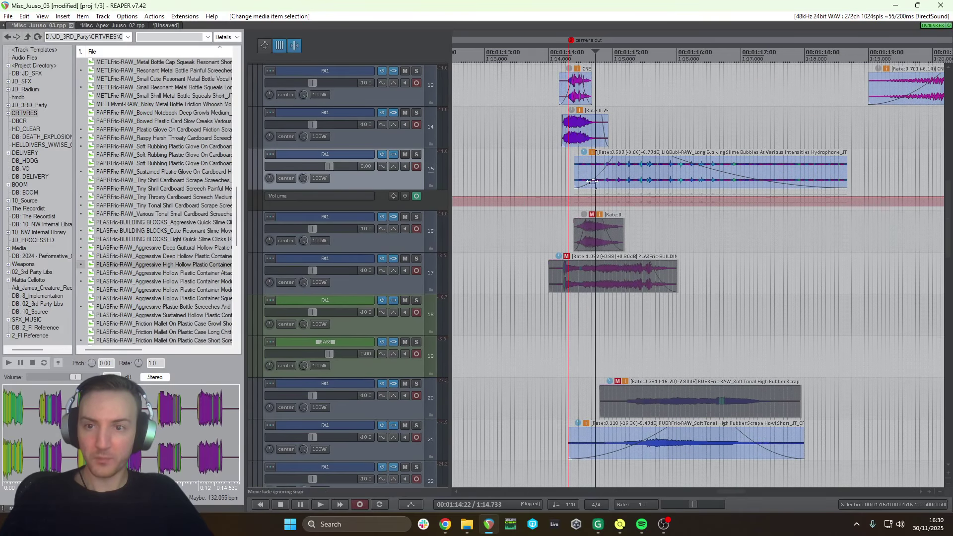
key("v")
key("space")
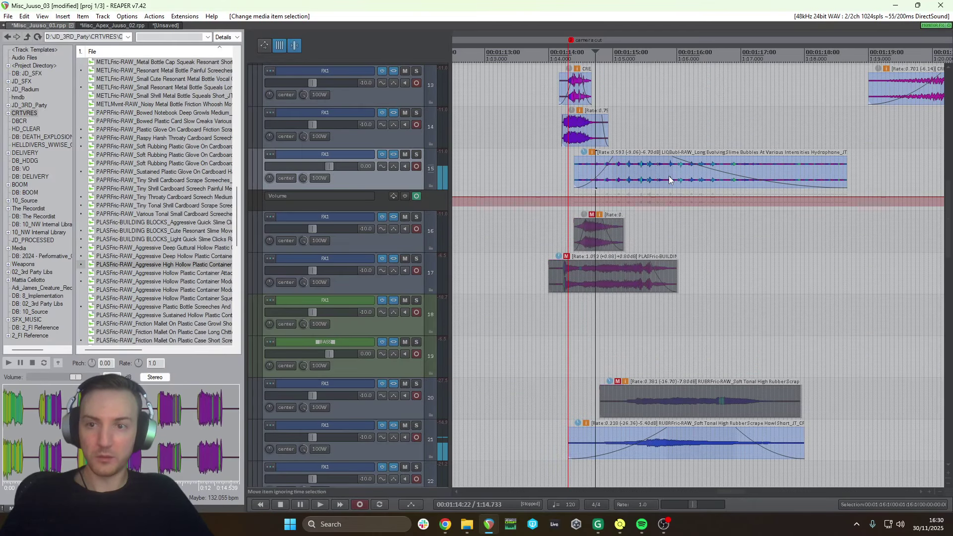
Check the item properties of the rubber scrape howl on track 21 and audition that track soloed
scroll(331, 249, "down", 2)
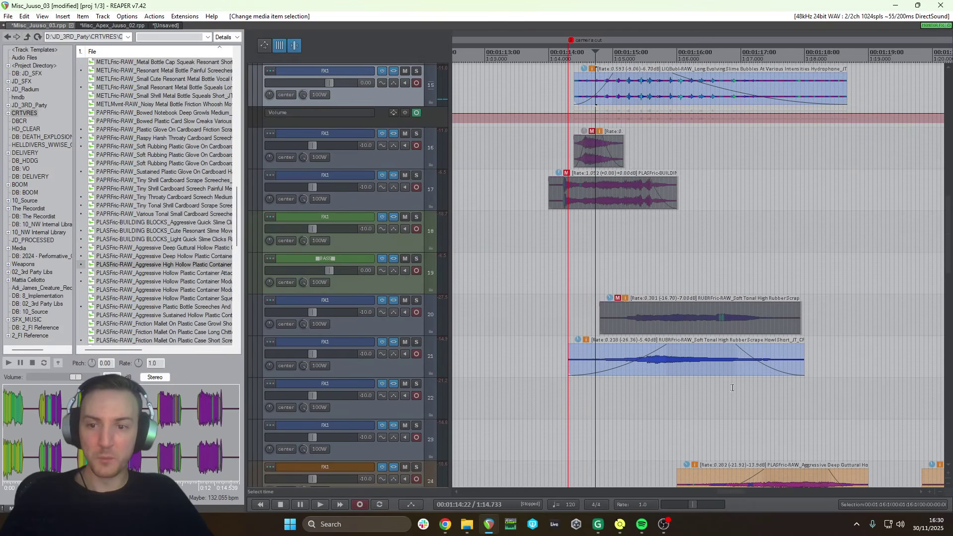
left_click(723, 388)
left_click(691, 368)
scroll(697, 368, "up", 2)
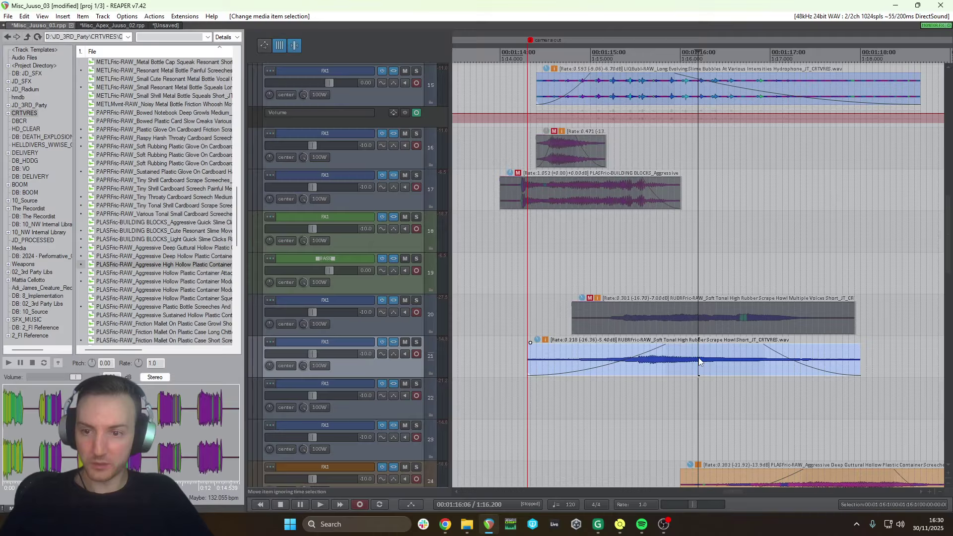
double_click(700, 363)
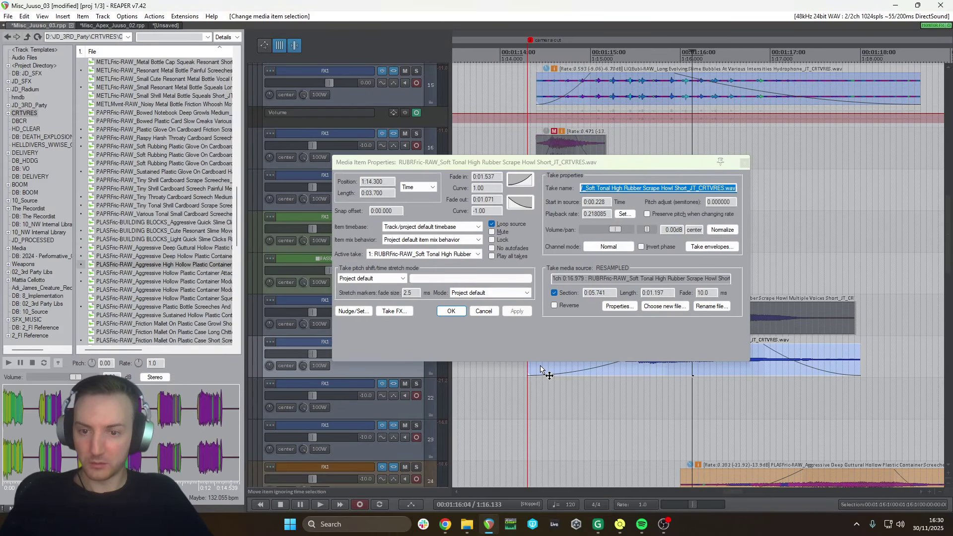
key("v")
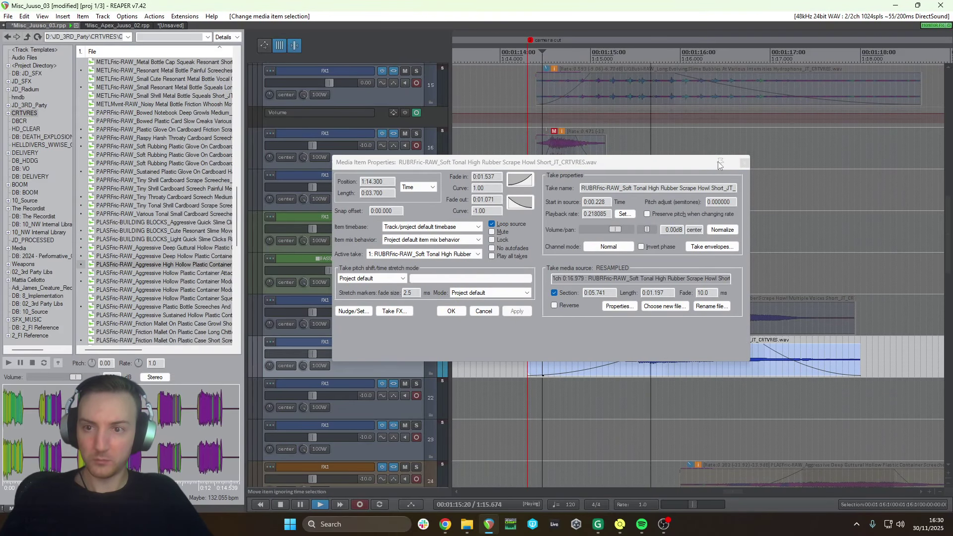
key("space")
left_click(744, 163)
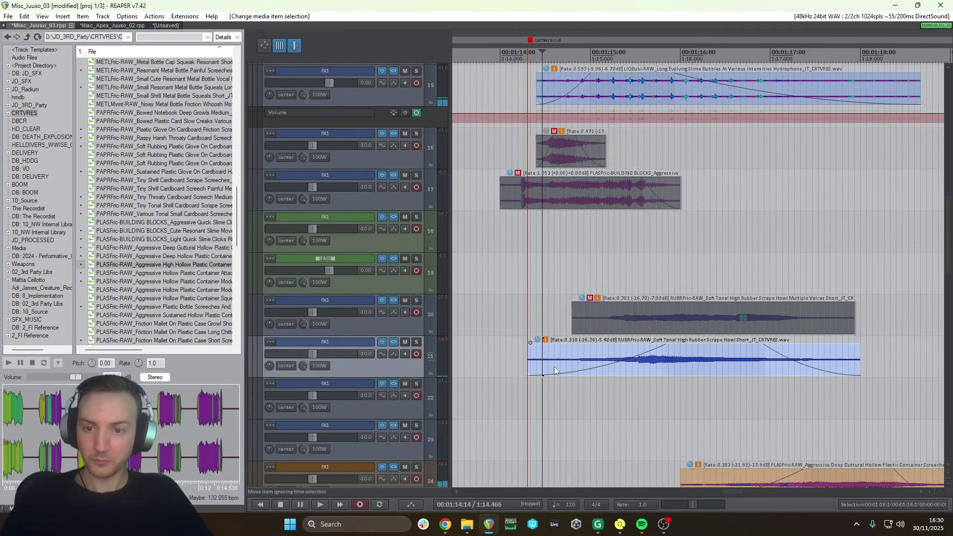
Search the media browser for track 21's source file, RUBRFric-RAW_Soft Tonal High Rubber Scrape Howl Short_JT_CRTVRES.wav
left_click(581, 357)
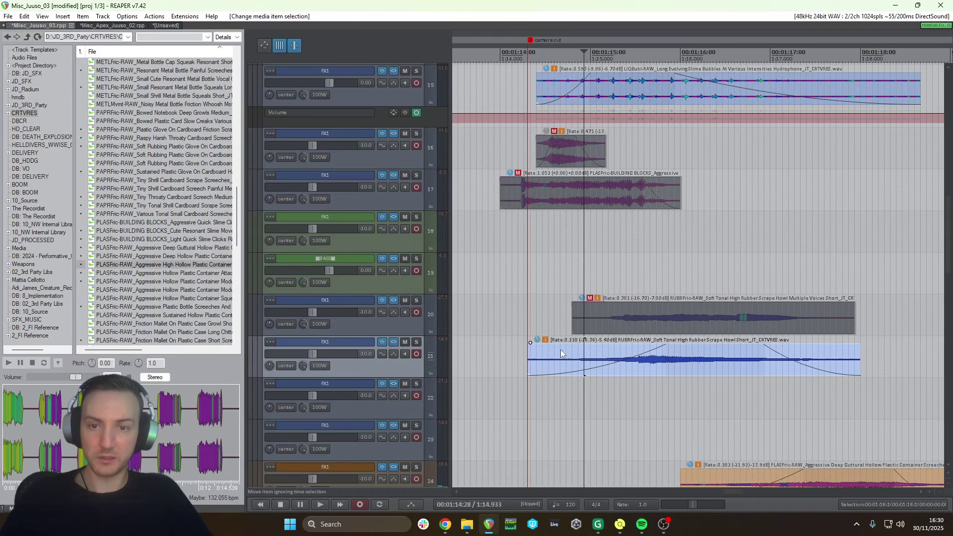
double_click(561, 350)
left_click(156, 37)
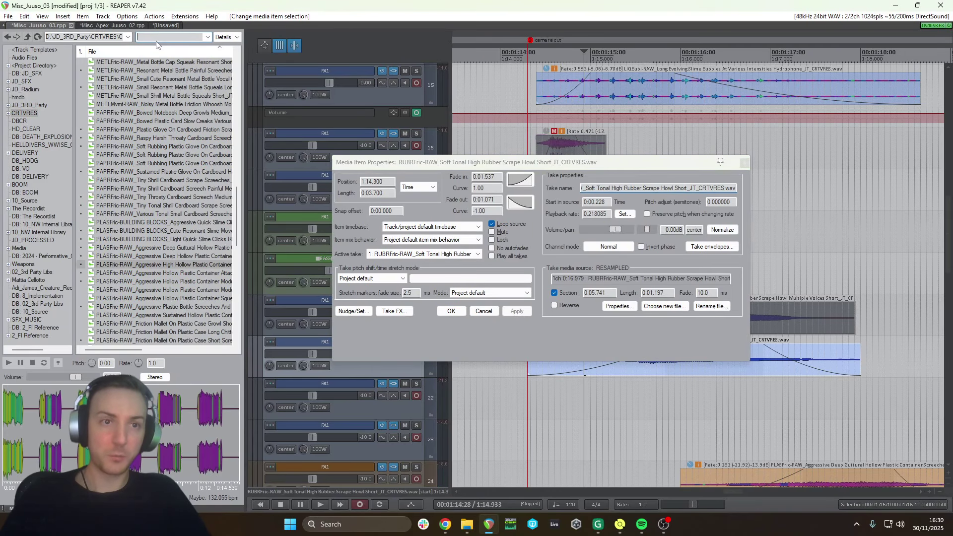
type("RUBRFric-RAW_Soft Tonal High Rubber Scrape Howl Short_JT_CRTVRES.wav")
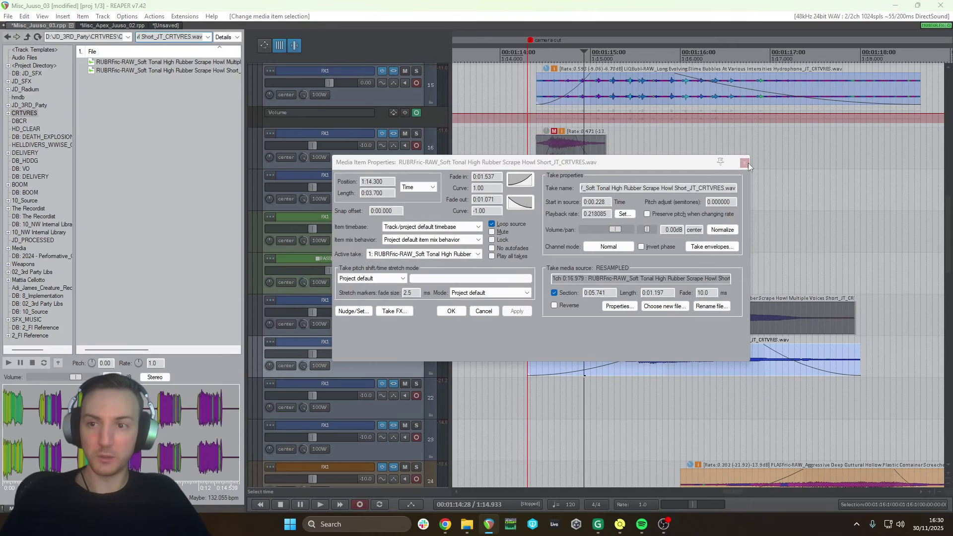
key("Escape")
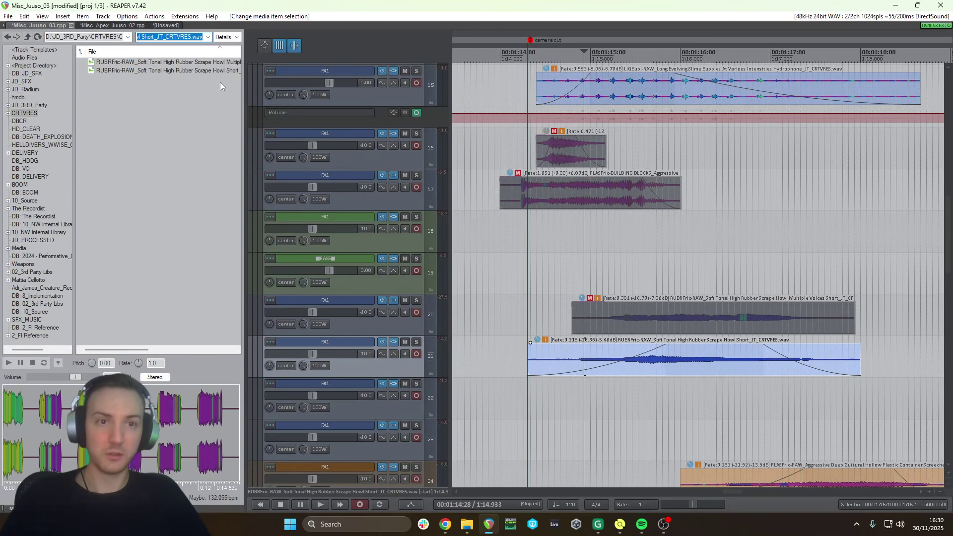
Preview the rubber scrape howl recordings and place one howl from the Multiple Voices file on the BASS track 19
left_click(188, 71)
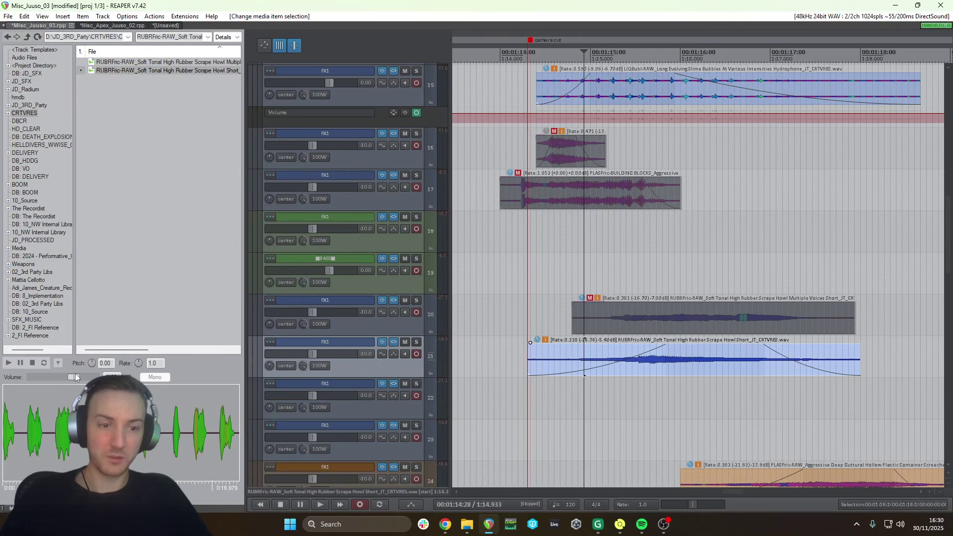
key("Up")
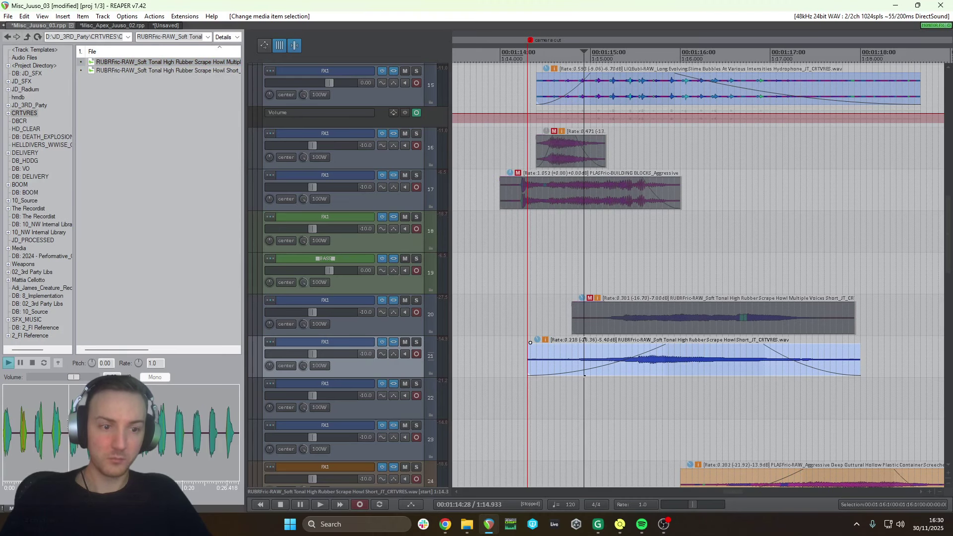
left_click_drag(72, 427, 543, 276)
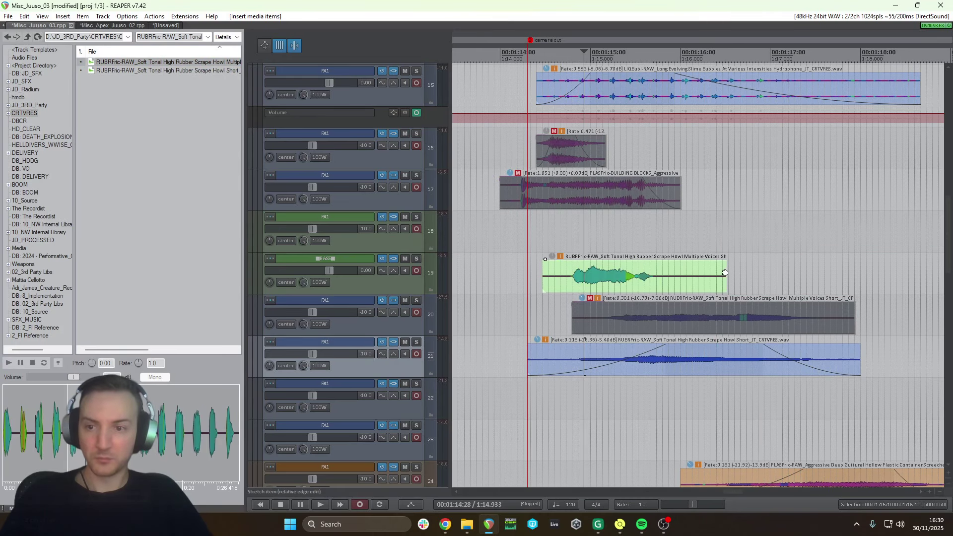
Stretch the inserted howl item to a rate of 0.355 and split it just before the howl begins
left_click_drag(726, 270, 950, 282)
key("a")
left_click_drag(591, 273, 716, 279)
left_click(616, 279)
key("s")
key("Delete")
key("ctrl+z")
Delete the quiet front piece and fit the remaining howl to the first camera cut at rate 0.269 and -11.2 dB
left_click(599, 279)
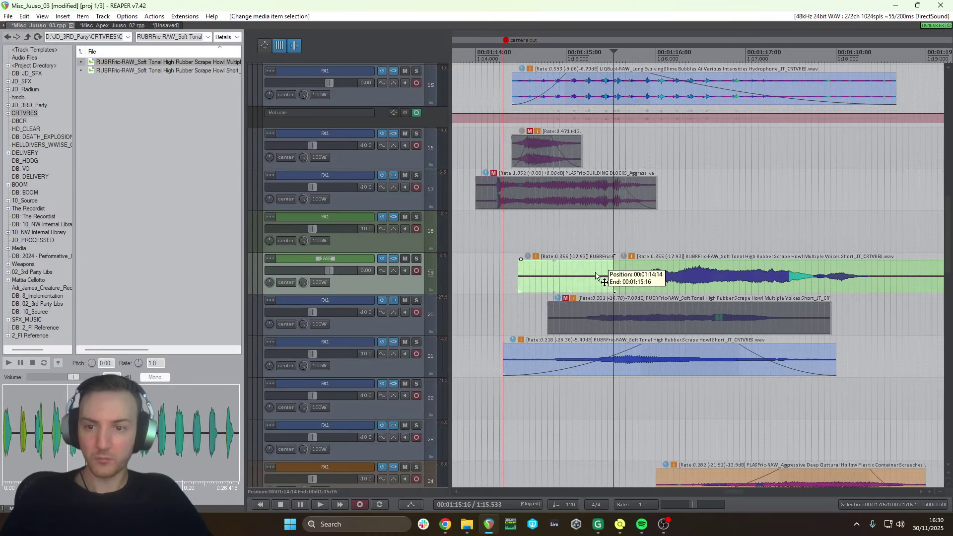
key("Delete")
left_click_drag(618, 278, 517, 302)
left_click(561, 278)
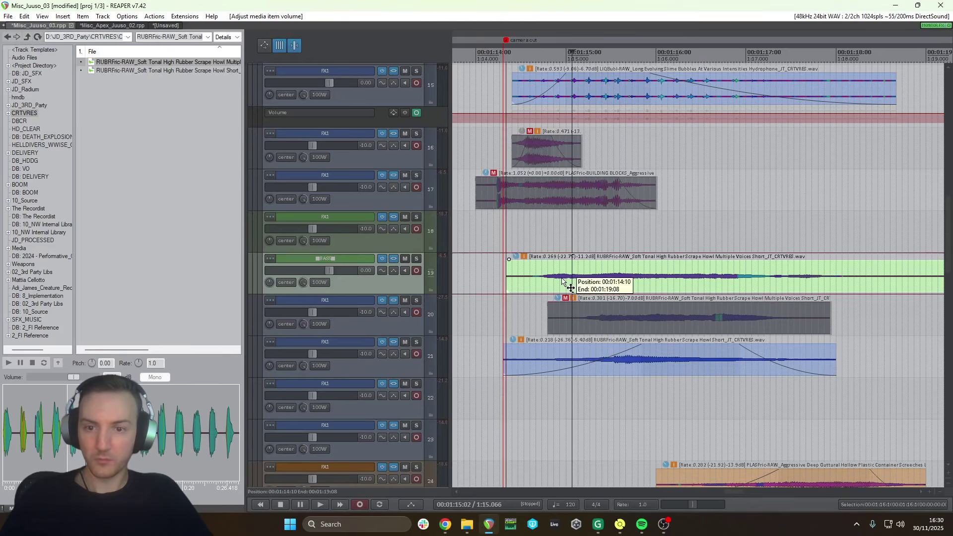
Solo the BASS track to audition the slowed howl item, and unsolo it
key("F6")
key("space")
scroll(702, 286, "down", 3)
scroll(703, 283, "down", 3)
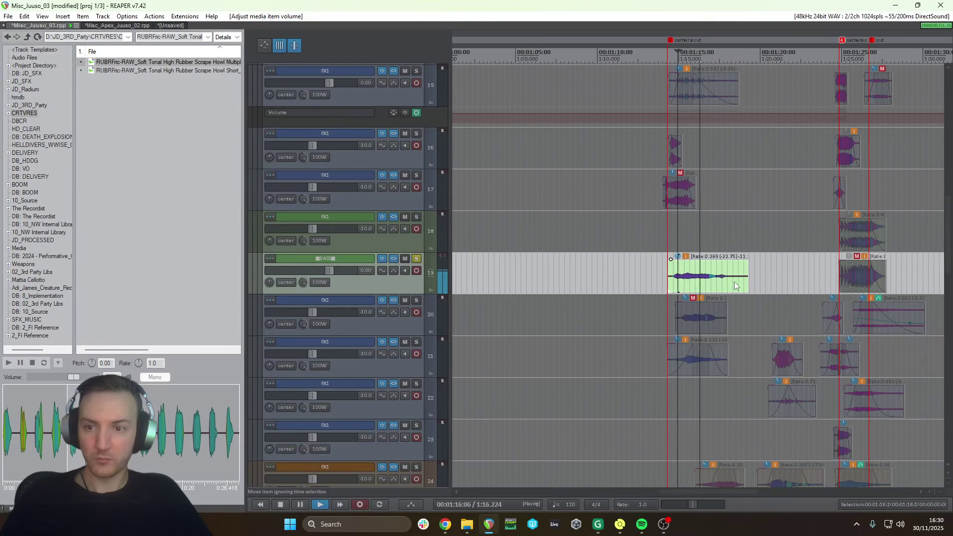
key("space")
key("F6")
Compare the howl item on track 19 with the low croaking screeches items on tracks 18 and 19 at the second camera cut
left_click(706, 278)
scroll(710, 279, "up", 2)
scroll(711, 282, "up", 1)
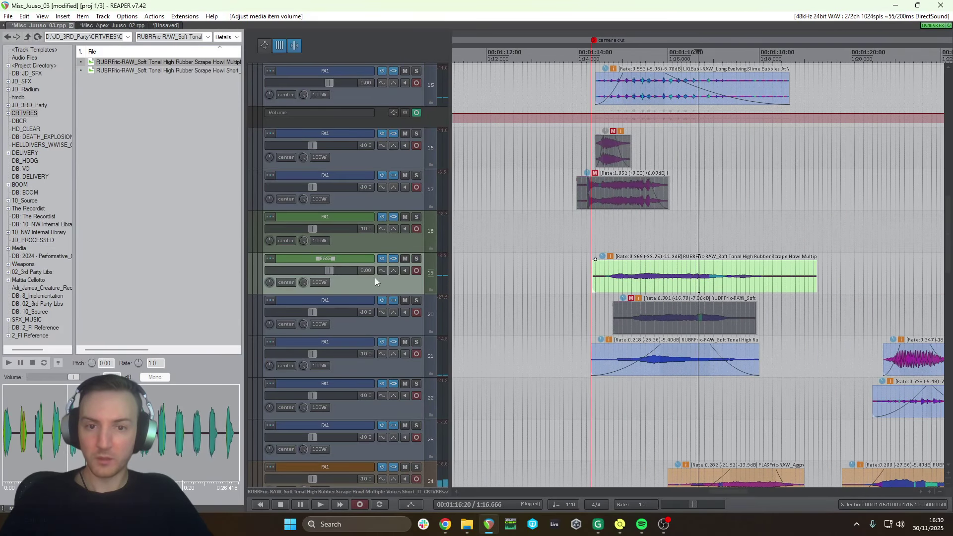
scroll(712, 282, "down", 2)
left_click(755, 237)
scroll(756, 238, "down", 1)
scroll(595, 243, "up", 1)
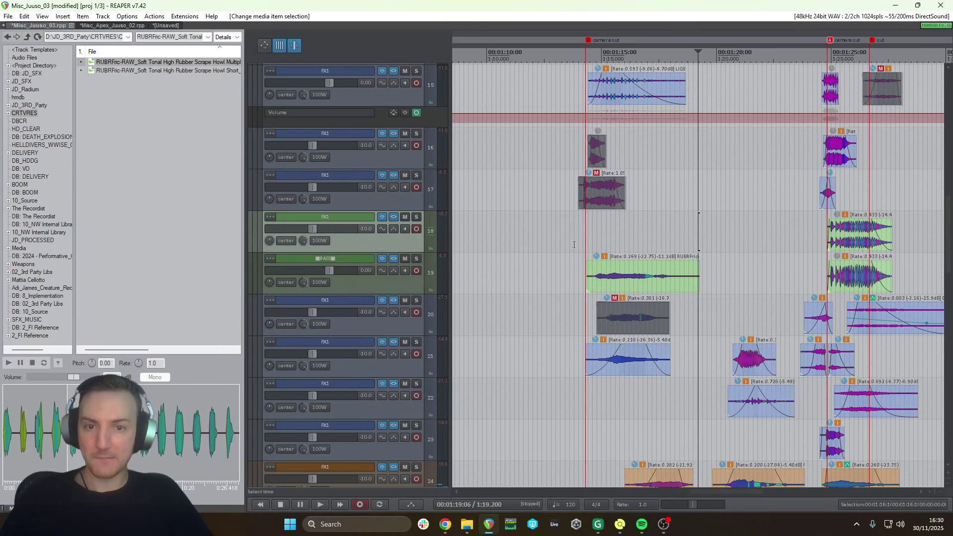
left_click(654, 284)
scroll(767, 278, "down", 3)
left_click(855, 233)
scroll(549, 248, "up", 3)
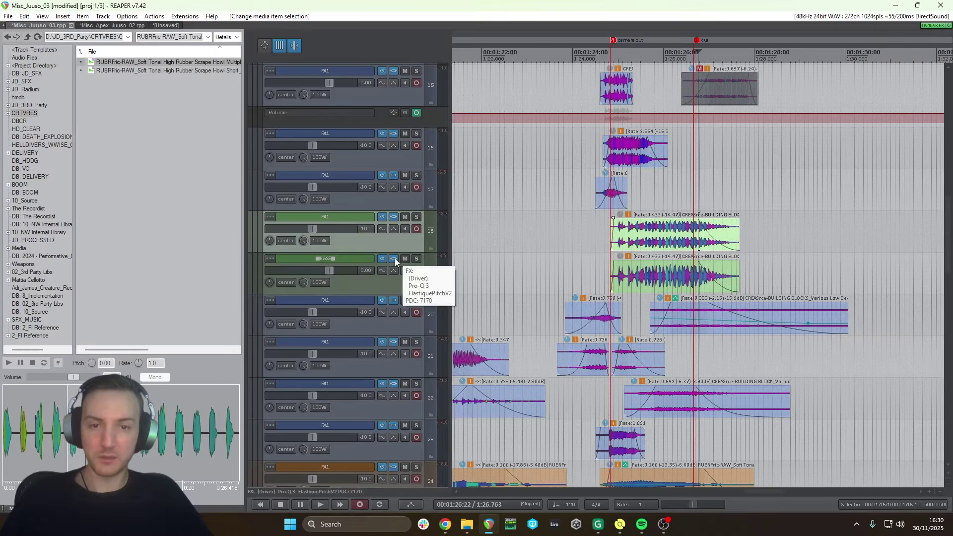
Audition the low croaking screeches item on track 18 with its track soloed
left_click(627, 238)
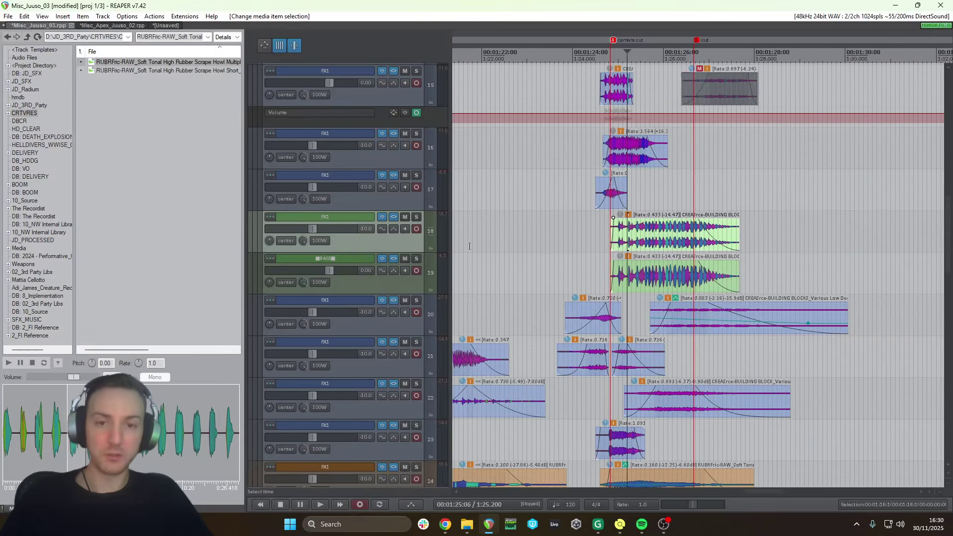
left_click(628, 240)
scroll(628, 239, "up", 2)
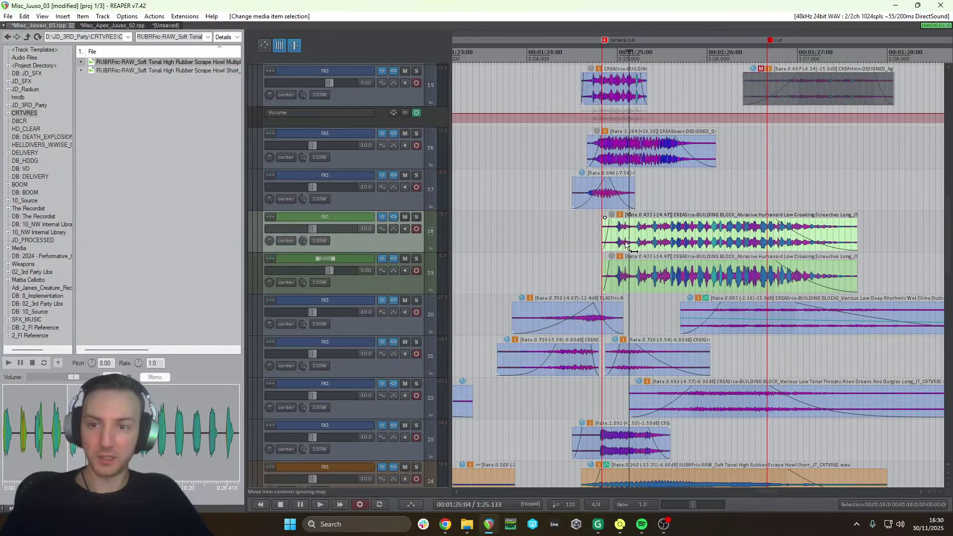
key("alt+shift+space")
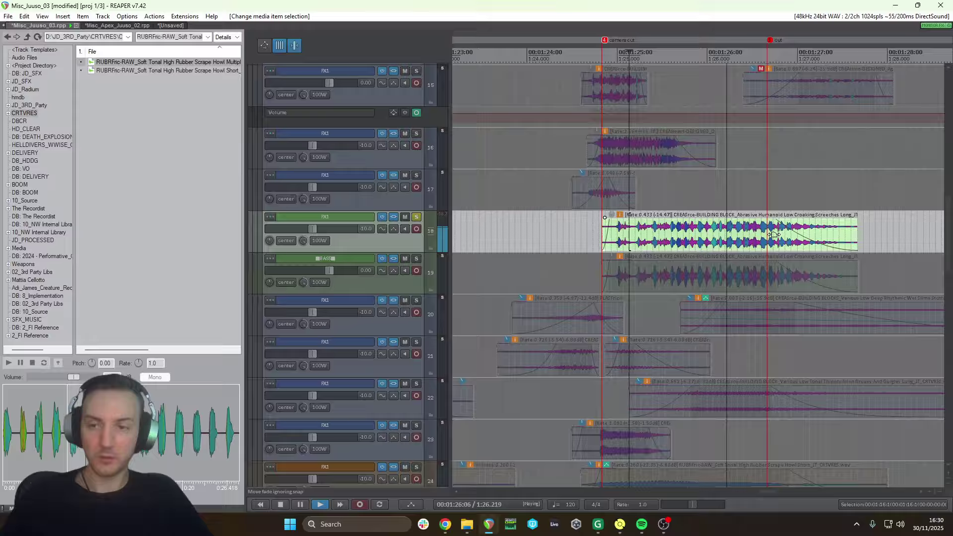
key("alt+shift+space")
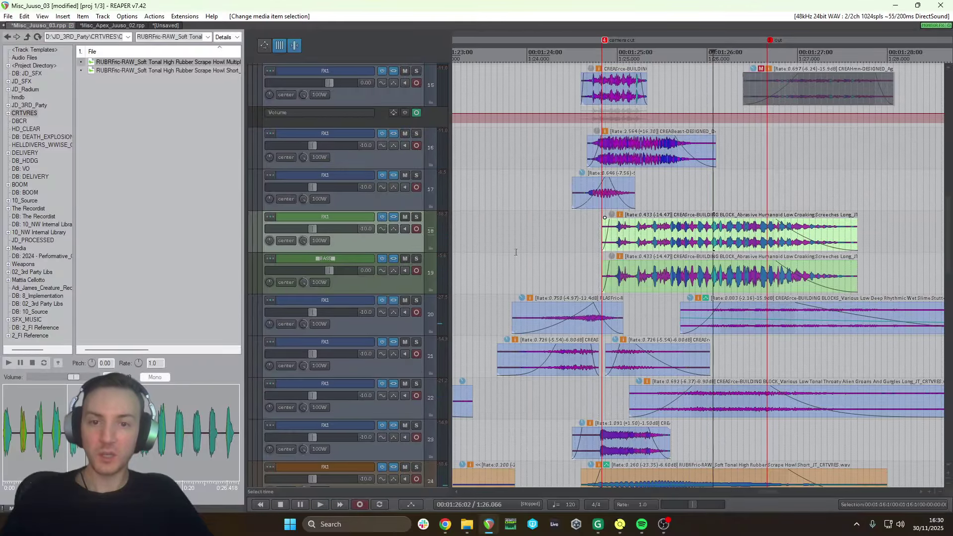
In the BASS track's effects, lower the Pro-Q 3 high-cut frequency slightly and set the ElastiquePitchV2 pitch to -7.69
left_click(653, 278)
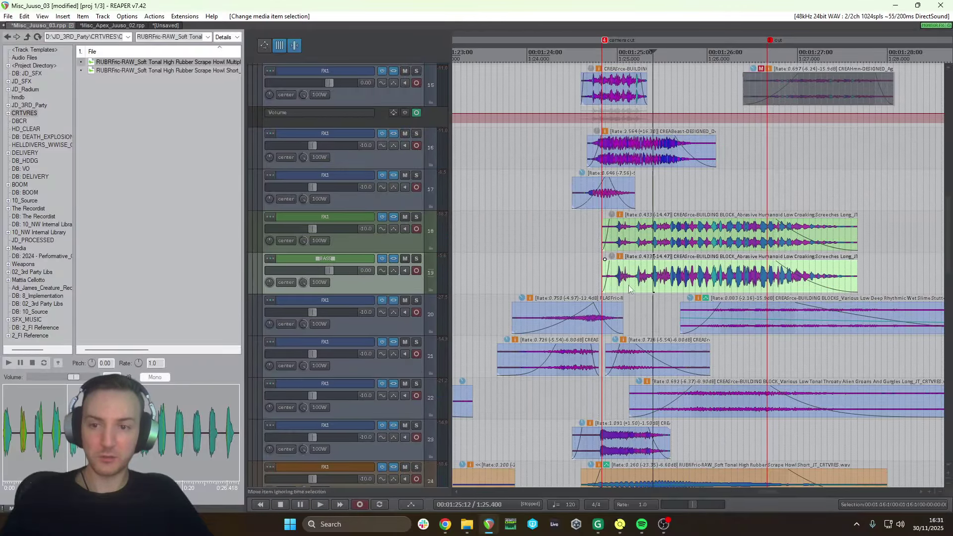
left_click(393, 258)
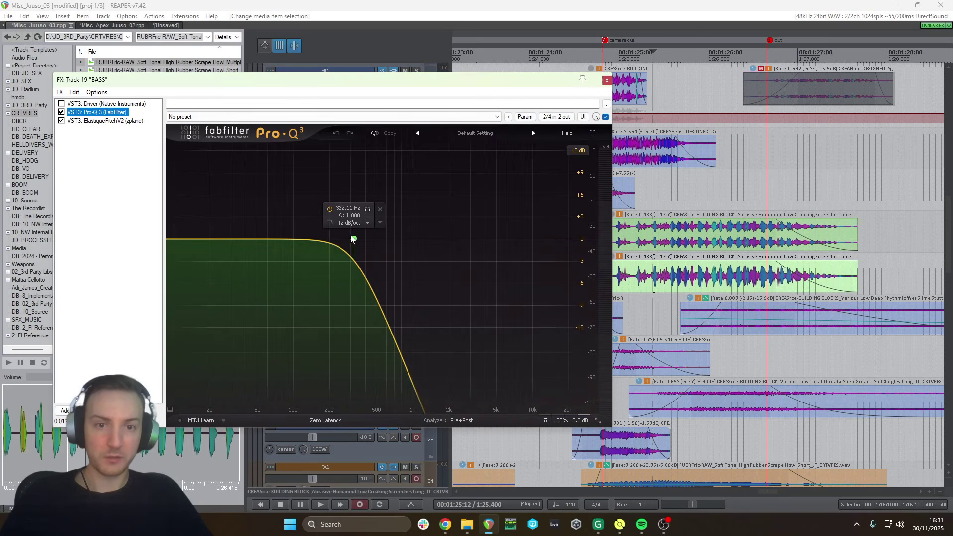
left_click_drag(354, 240, 343, 233)
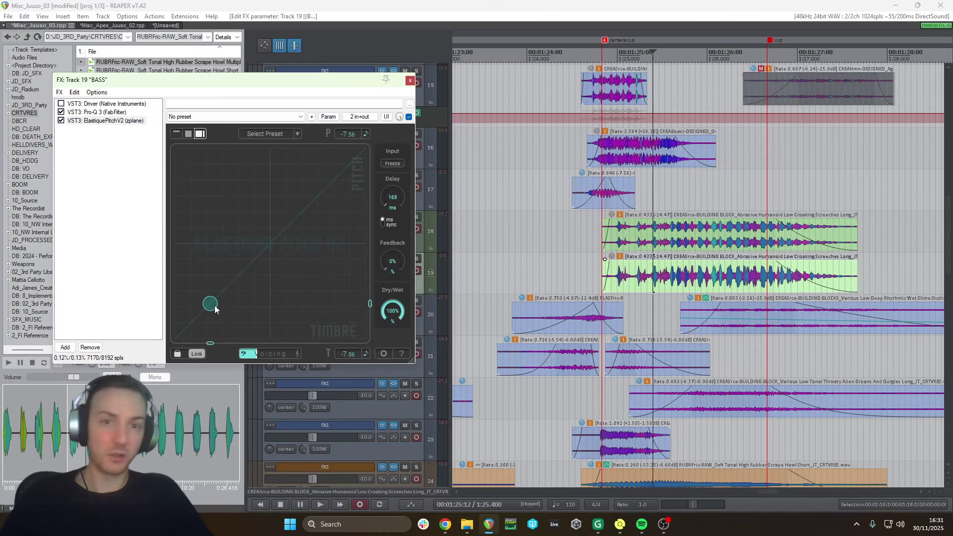
Audition the BASS track's croaking screeches soloed through its effects, and close the effects window
left_click(581, 276)
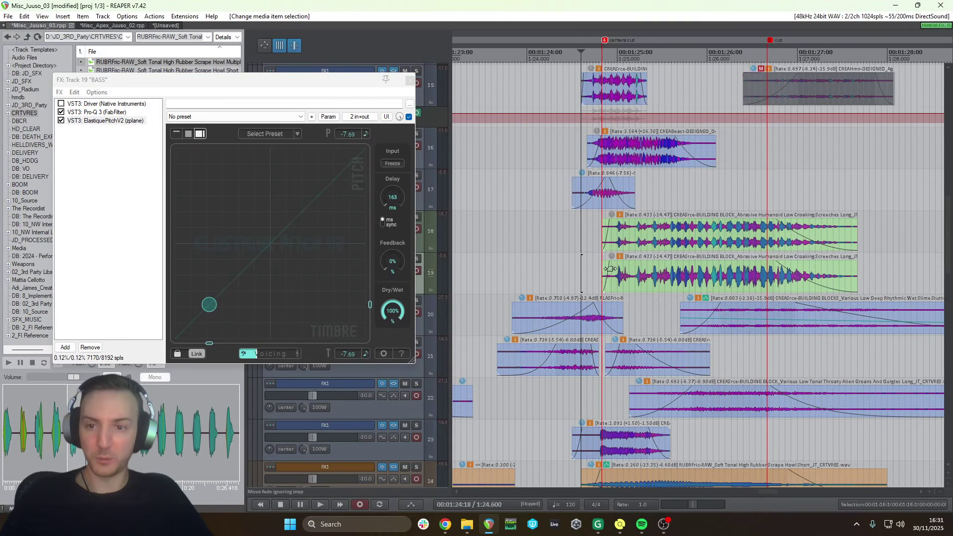
key("space")
scroll(608, 272, "down", 4)
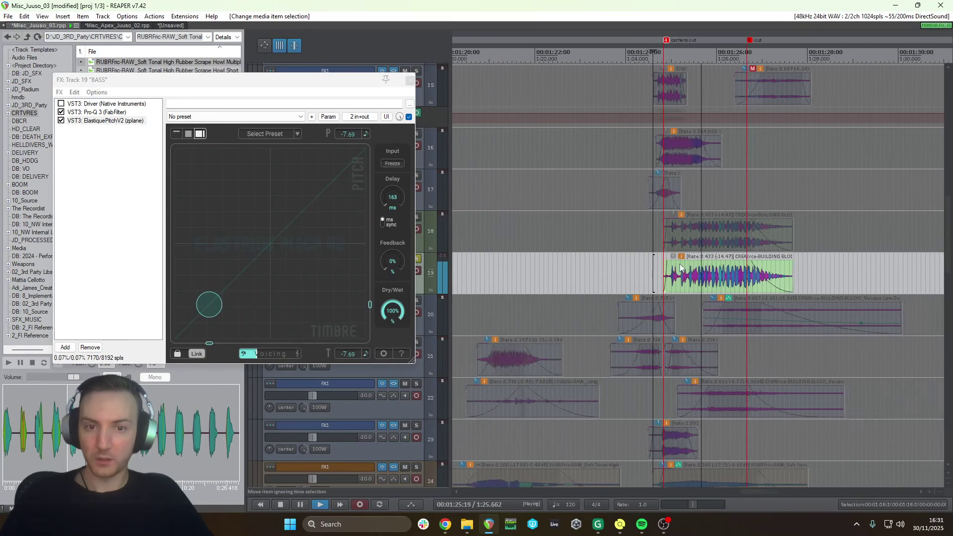
key("space")
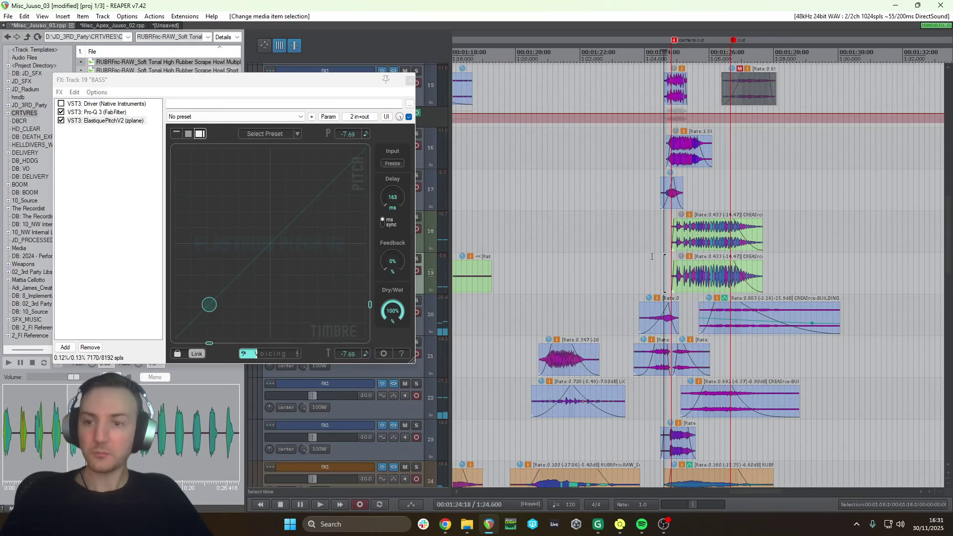
scroll(777, 283, "down", 3)
scroll(680, 279, "down", 2)
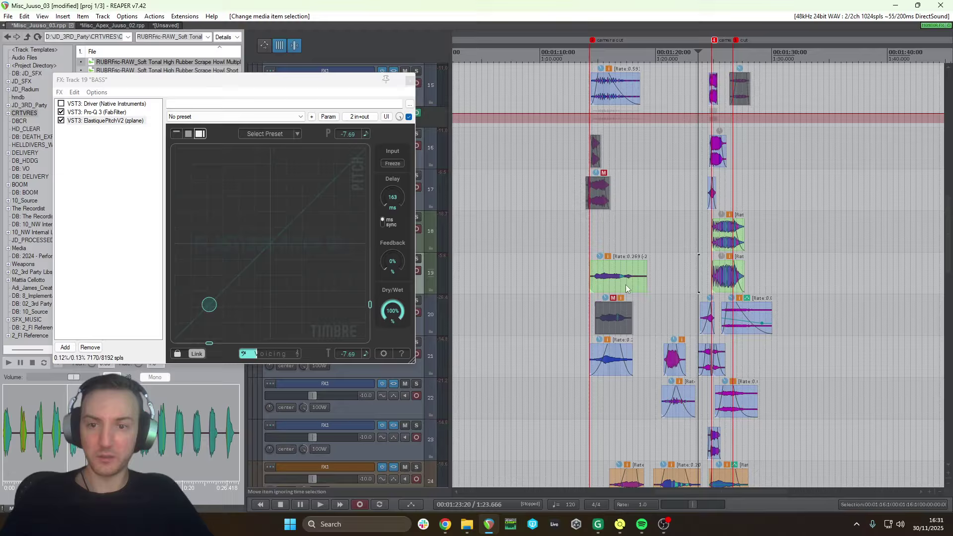
left_click(410, 80)
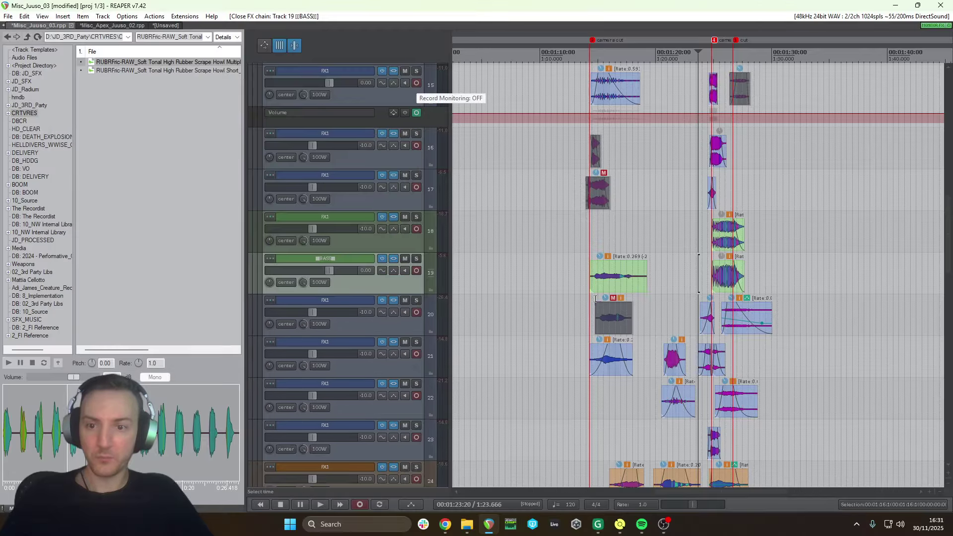
Delete the muted item on track 20 at the first camera cut
scroll(624, 331, "up", 5)
left_click(624, 328)
key("Delete")
Place copies of the Rubber Scrape Howl Multiple Voices item on tracks 18 and 19, and mute the howl item on track 21
scroll(624, 328, "down", 1)
left_click(650, 268)
left_click_drag(649, 268, 648, 243)
left_click_drag(650, 240, 653, 259)
left_click(677, 355)
key("m")
Audition the layered howl items on tracks 18 and 19 from 1:14 against the video, and close the video window
left_click(528, 236)
key("space")
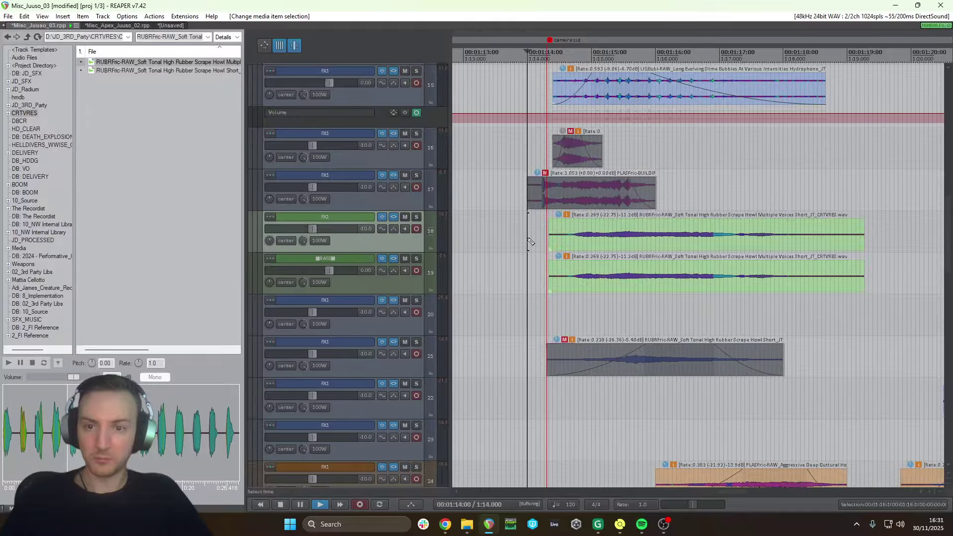
key("ctrl+shift+v")
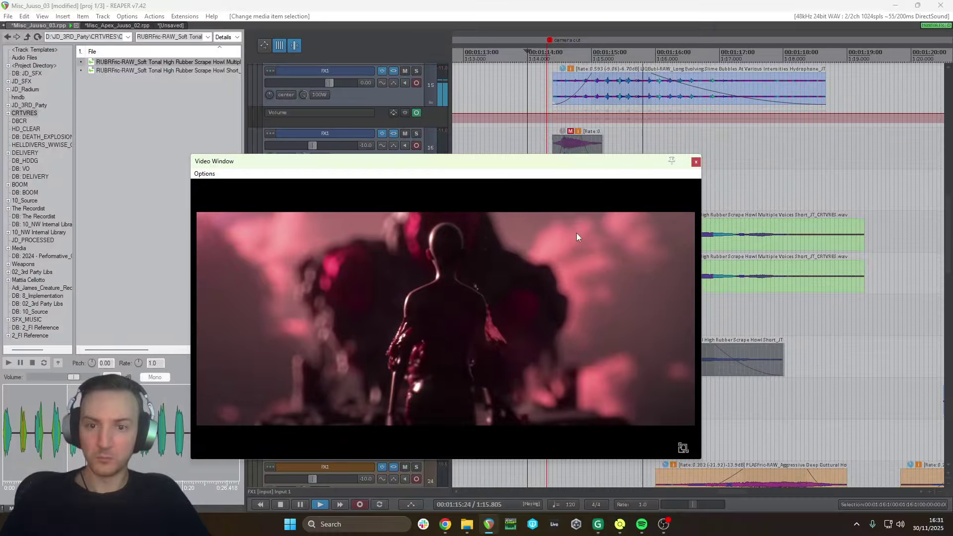
key("space")
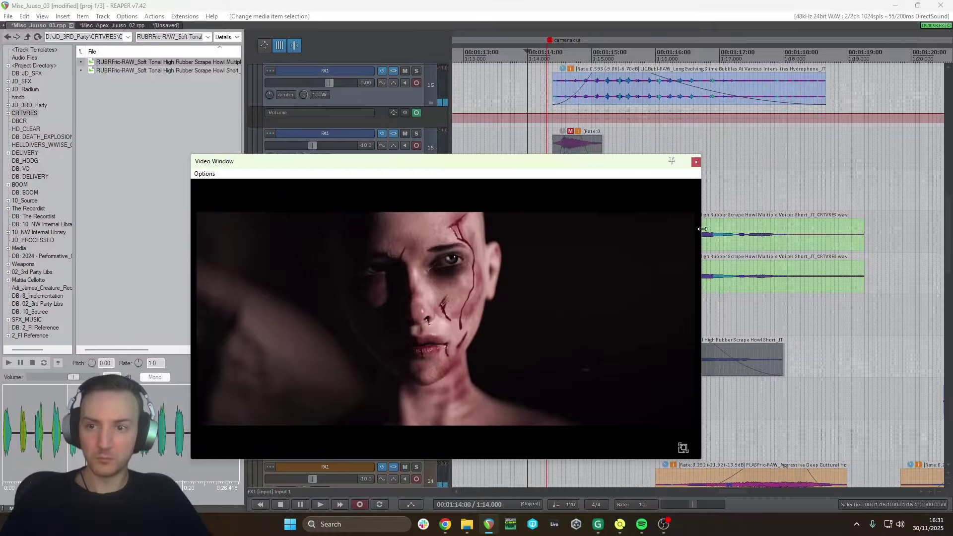
left_click(697, 161)
key("shift+space")
Delete the Howl Multiple Voices items from tracks 18 and 19, and unmute the Howl Short item on track 21
left_click_drag(558, 215, 560, 164)
left_click(629, 278)
left_click(637, 237)
key("Delete")
left_click(638, 276)
key("Delete")
left_click(665, 366)
key("m")
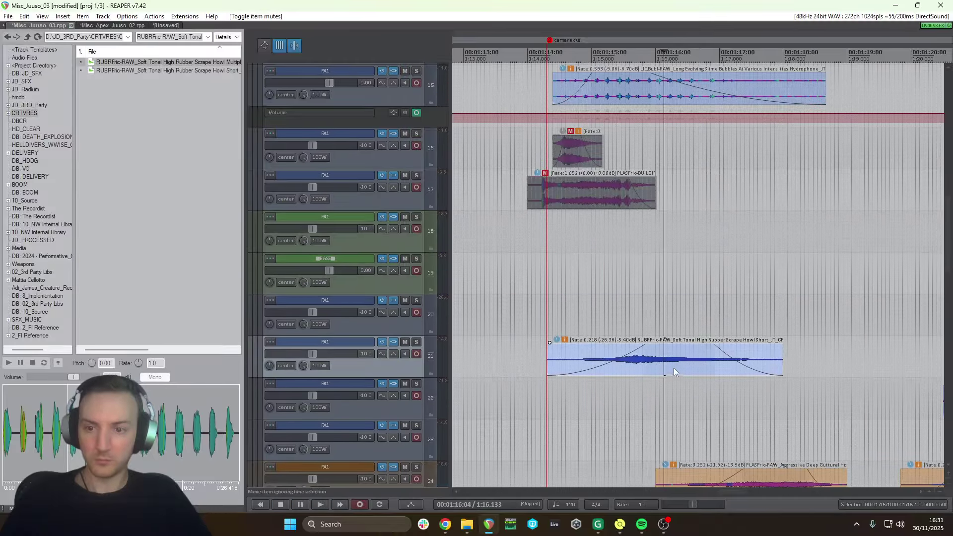
Move the Howl Short item from track 21 to track 19, duplicate it on track 18, and shift both slightly after the camera cut
left_click_drag(674, 368, 671, 278)
left_click(667, 248, "ctrl")
left_click_drag(674, 243, 689, 239)
left_click(579, 234)
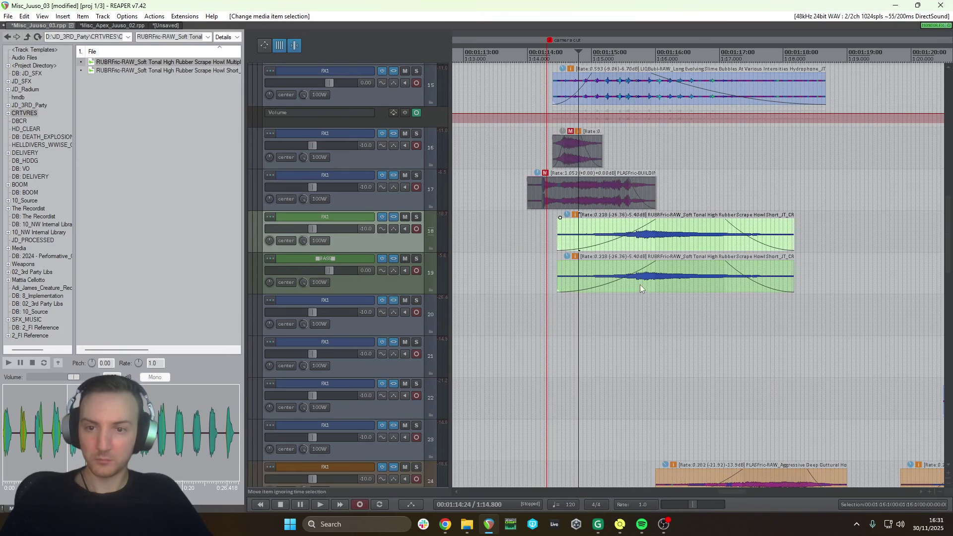
Raise the item volume of both Howl Short items on tracks 18 and 19
left_click(639, 285)
left_click_drag(581, 270, 579, 237)
left_click(581, 219)
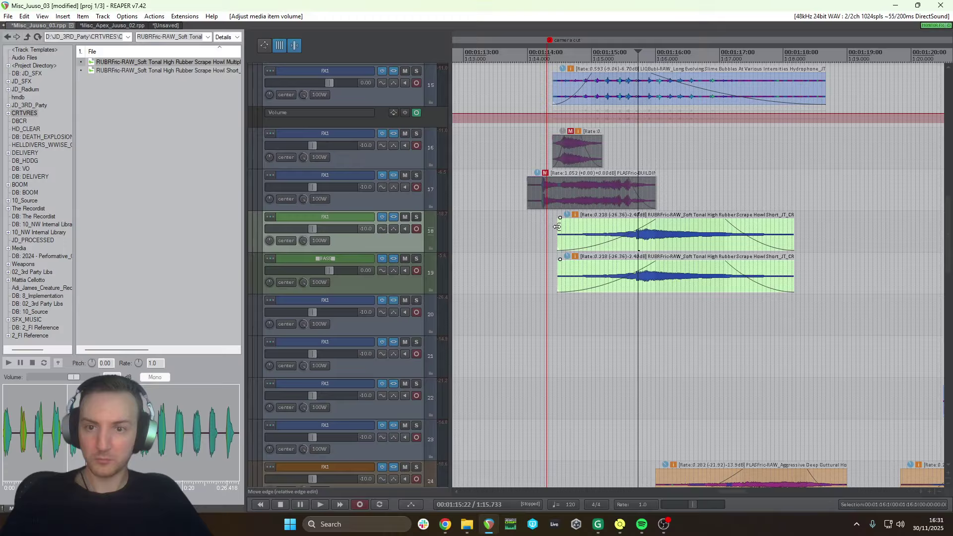
Audition the layered Howl Short items against the video, and check the ElastiquePitchV2 settings in the BASS track's effects
left_click(559, 235)
key("space")
key("ctrl+shift+v")
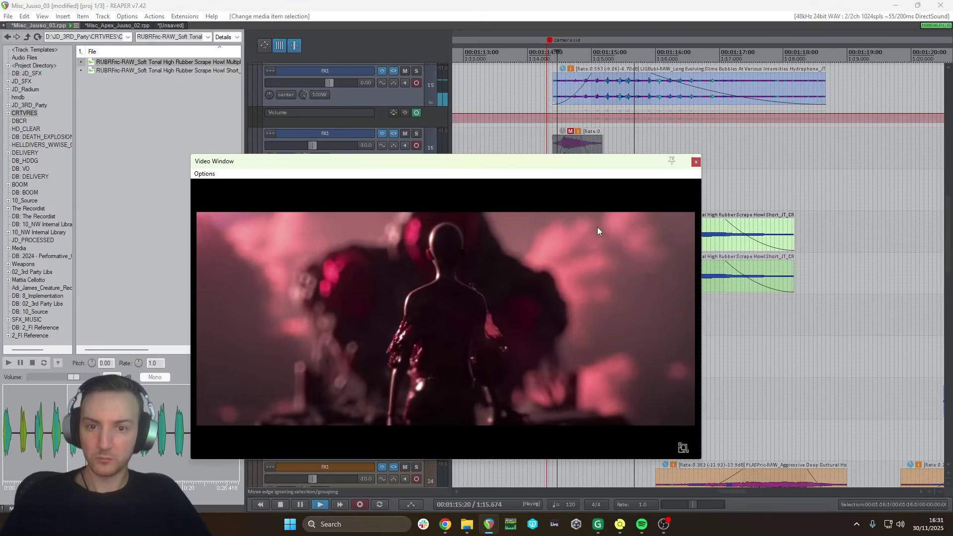
key("space")
left_click(696, 163)
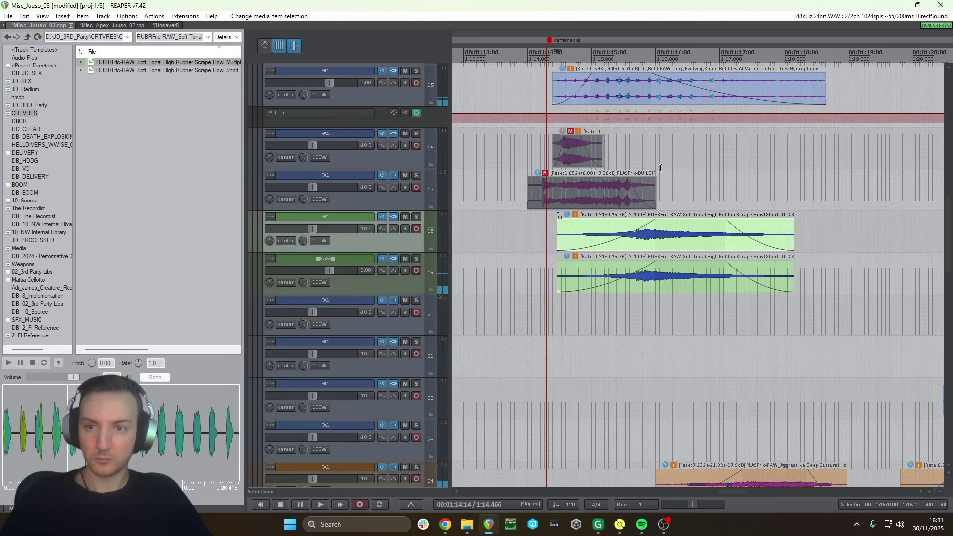
left_click(393, 258)
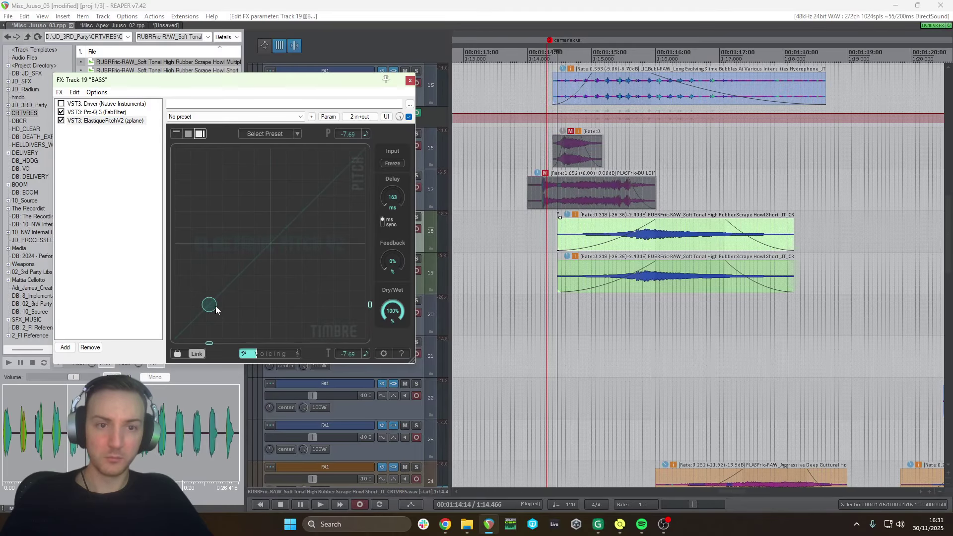
left_click(410, 80)
Delete the Howl Short copy from track 18 and move the track 19 item back to track 21
left_click(679, 257)
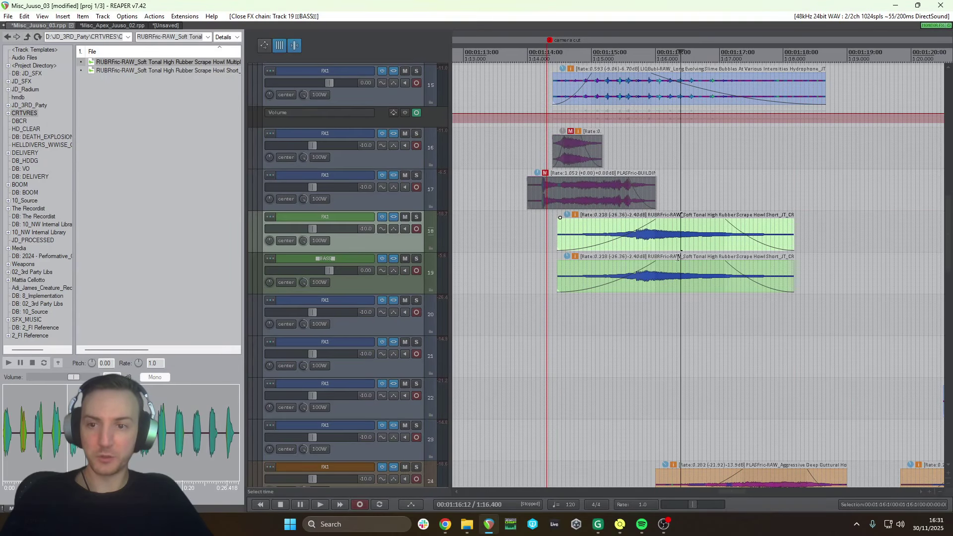
key("Delete")
left_click(677, 271)
left_click_drag(678, 268, 678, 352)
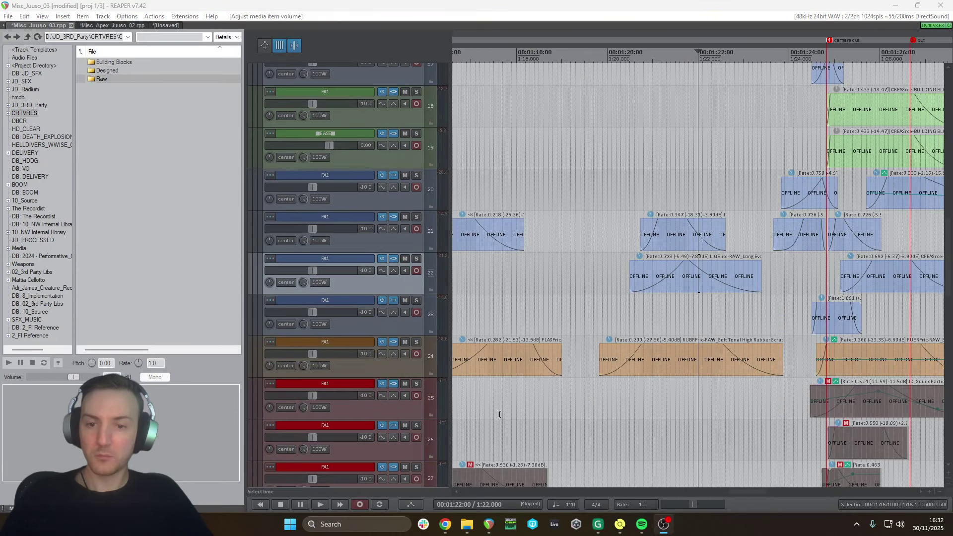
Audition the Aggressive Deep Guttural screeches item on track 24 soloed, with the track's Blackhole reverb open for viewing
left_click(495, 368)
scroll(550, 366, "down", 1)
scroll(661, 363, "up", 3)
scroll(695, 372, "down", 1)
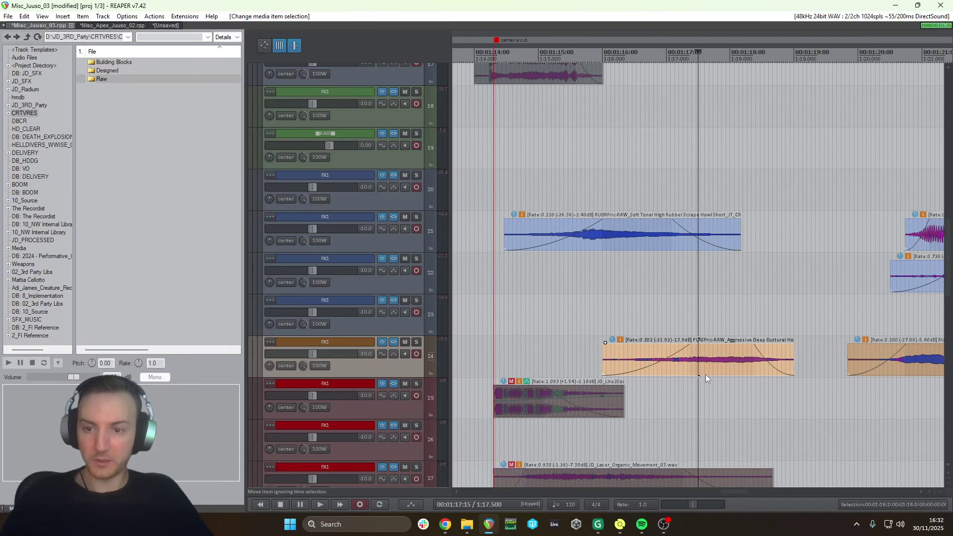
left_click(630, 358)
key("space")
left_click(394, 341)
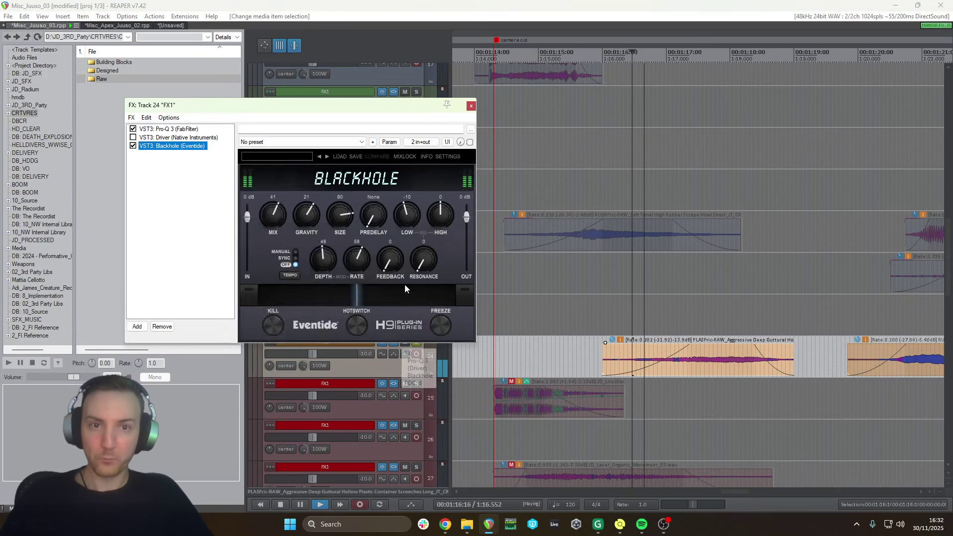
key("space")
View the video frames at the guttural screeches and howl items on track 24, and close the video window
left_click(718, 357)
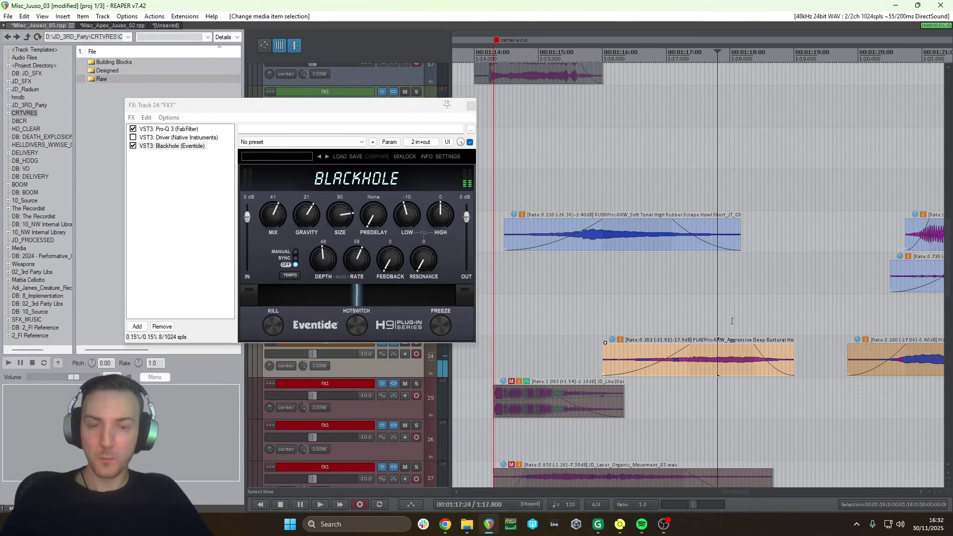
key("ctrl+shift+v")
scroll(814, 373, "down", 2)
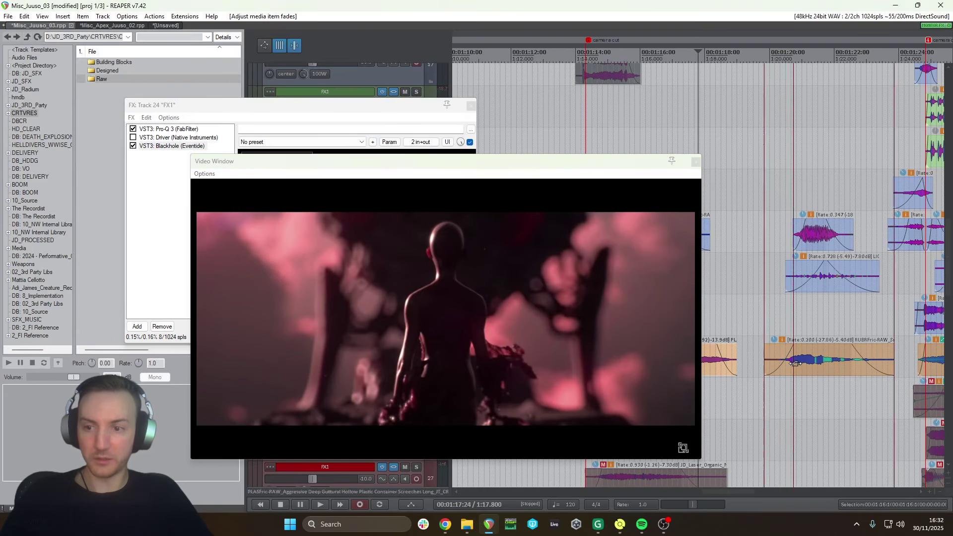
left_click(802, 365)
scroll(801, 365, "down", 2)
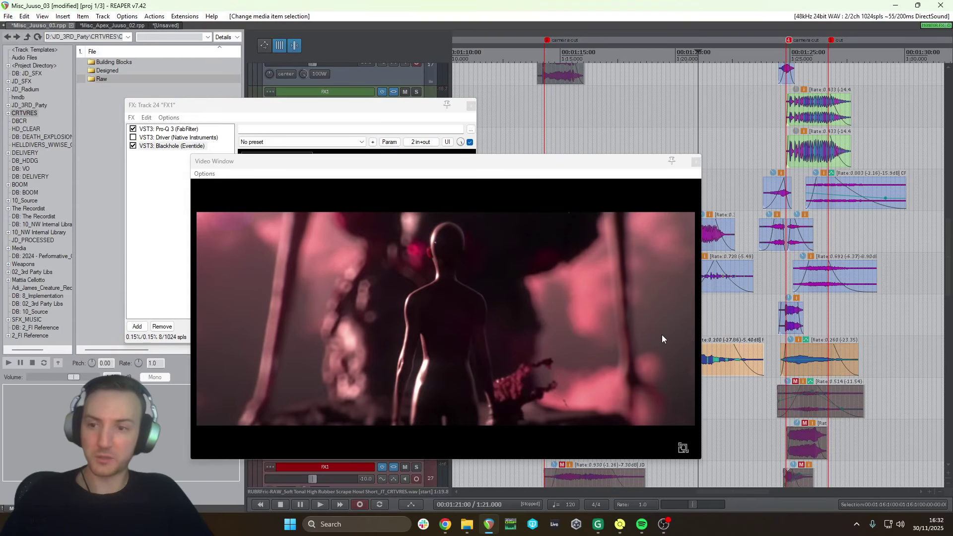
left_click(696, 162)
Audition the howl item on track 24 soloed against the video, together with the track's item at the second camera cut
left_click(672, 348)
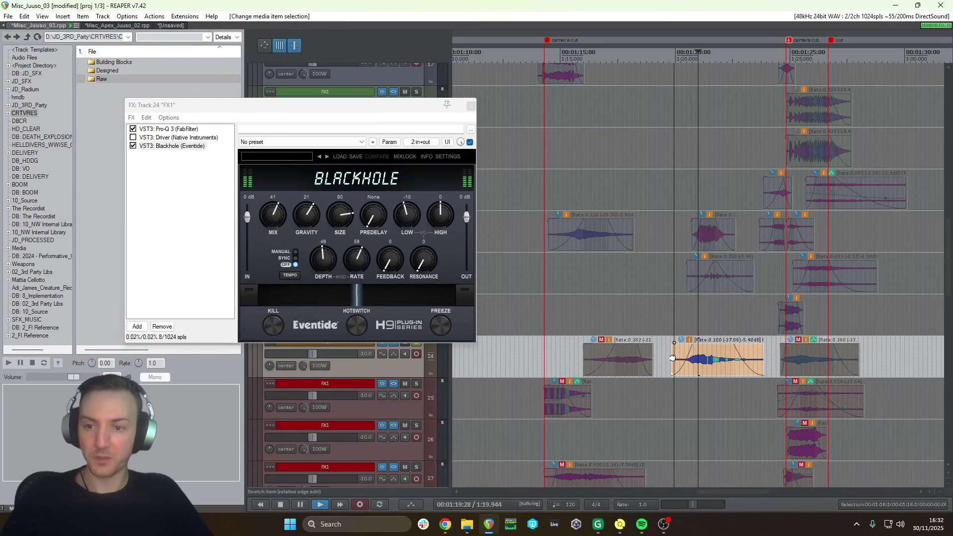
key("space")
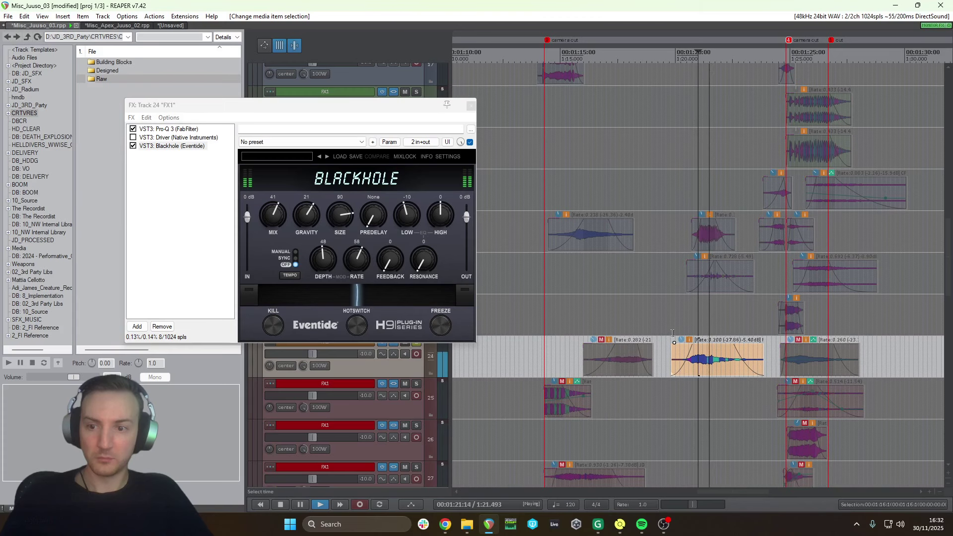
key("ctrl+shift+v")
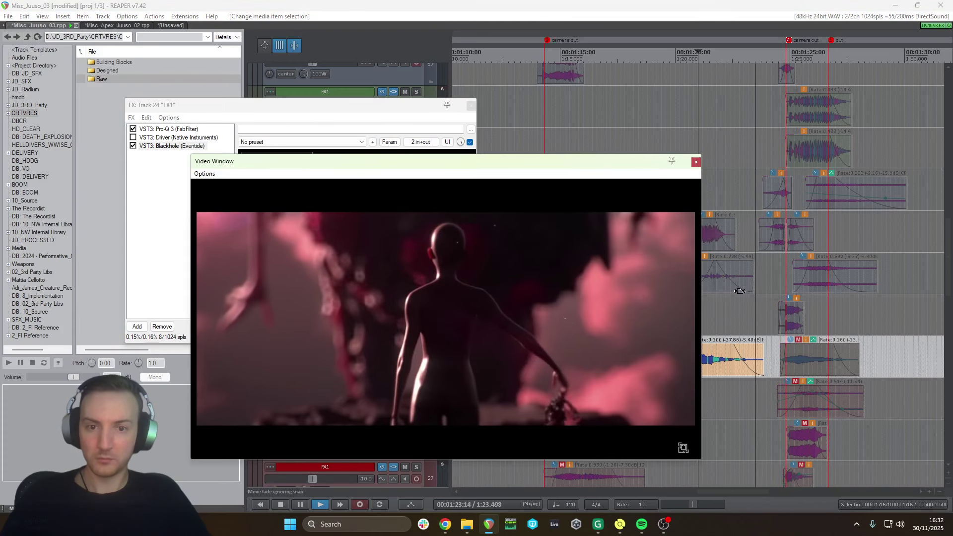
key("ctrl+z")
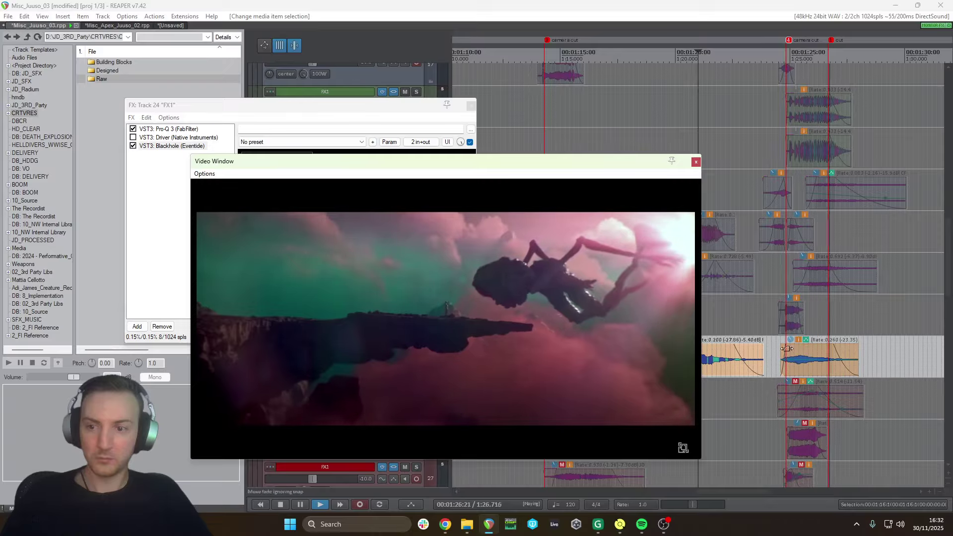
left_click_drag(790, 340, 793, 355)
left_click(804, 359)
key("space")
scroll(794, 318, "down", 3)
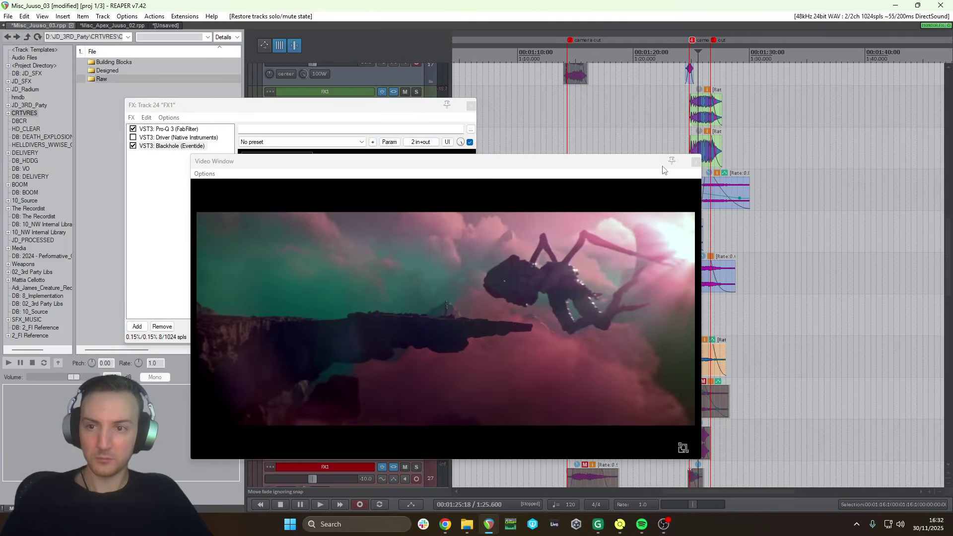
Play the full mix through the second camera cut against the video, and close the video and track 24 effects windows
left_click_drag(662, 163, 531, 174)
left_click(564, 174)
left_click(641, 183)
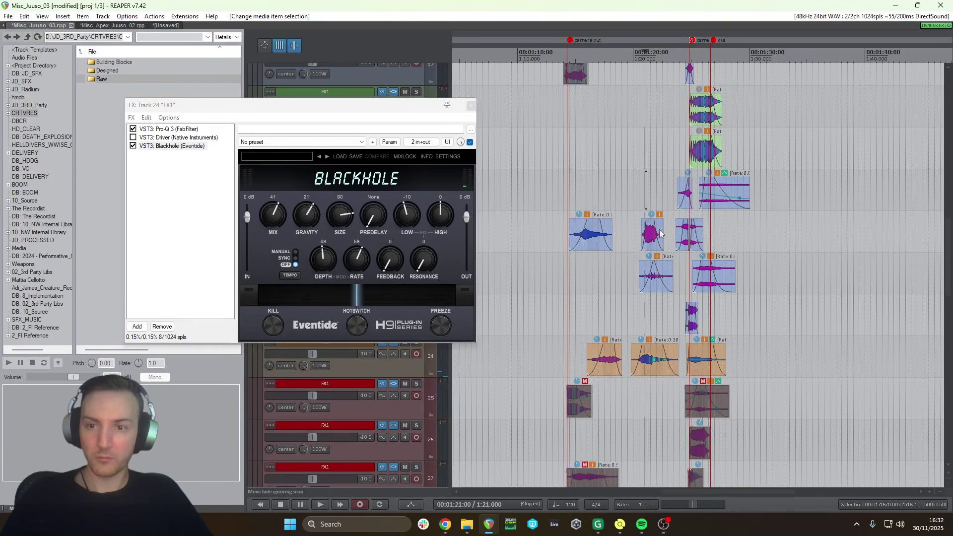
scroll(659, 233, "up", 3)
key("space")
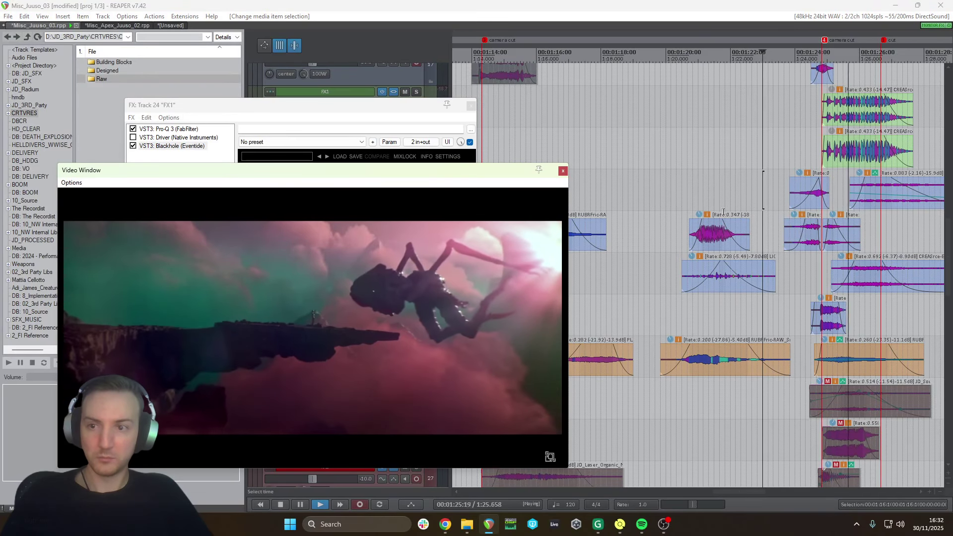
key("space")
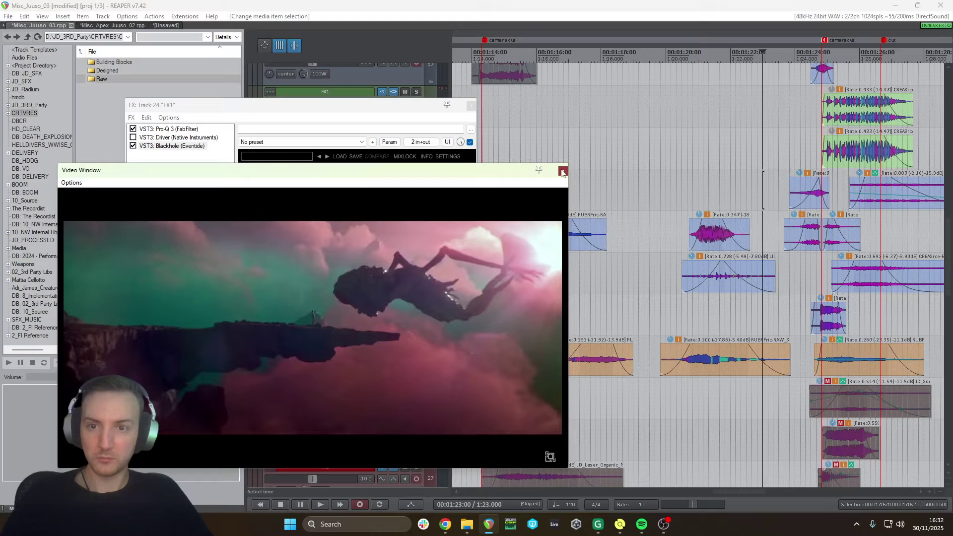
left_click(562, 172)
left_click(470, 105)
Mute the low croaking screeches item on the BASS track at the second camera cut
scroll(788, 331, "down", 2)
scroll(788, 331, "down", 3)
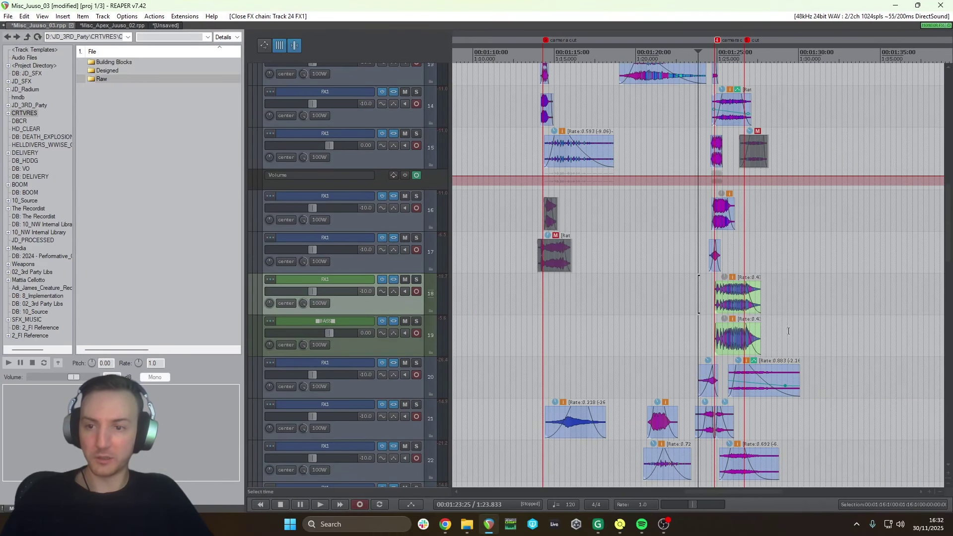
left_click_drag(724, 332, 723, 331)
left_click(744, 338)
key("m")
scroll(744, 337, "up", 4)
Audition the Aggressive Low Wet Clicking Growl Chitters item on track 15 at the second camera cut
left_click(603, 210)
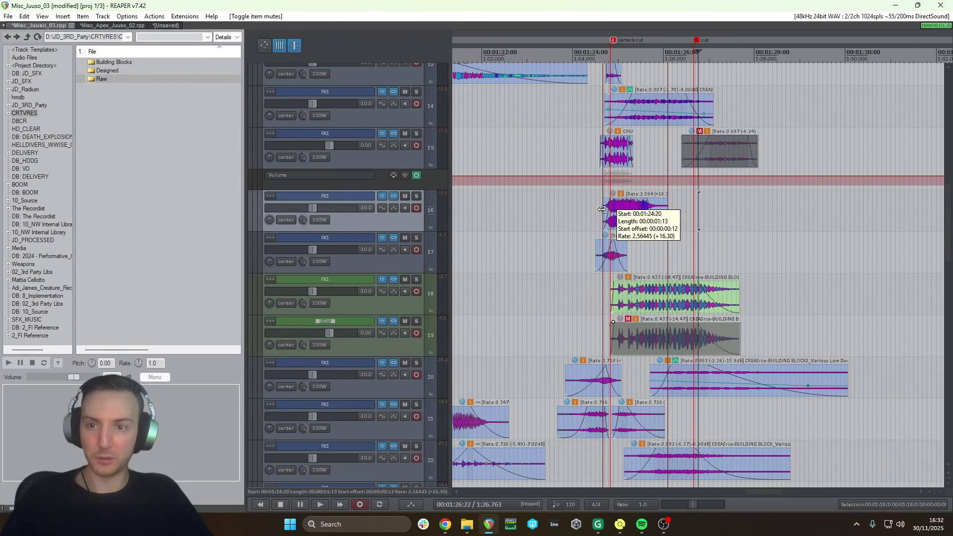
scroll(604, 209, "up", 3)
scroll(421, 210, "up", 3)
left_click(734, 212)
scroll(275, 181, "up", 3)
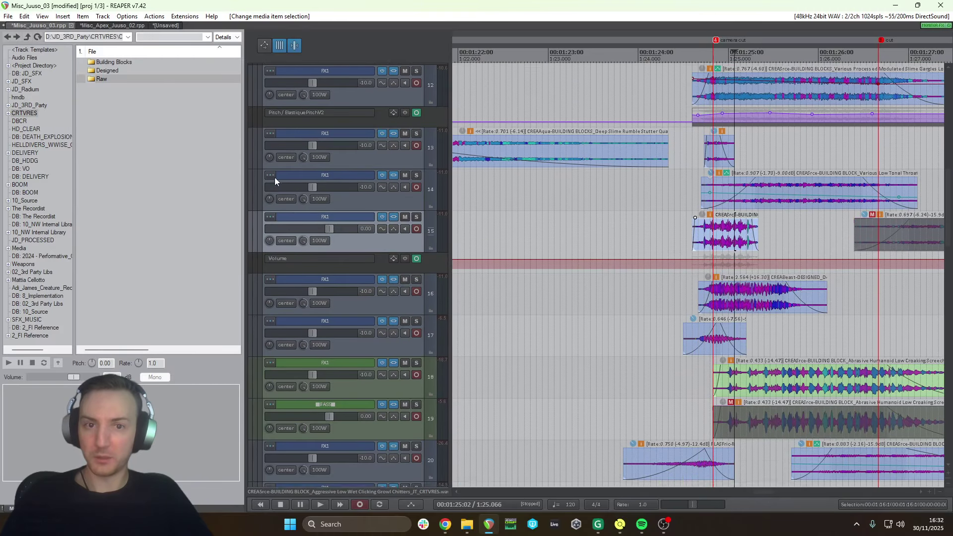
left_click(769, 189)
scroll(770, 191, "up", 3)
scroll(789, 204, "up", 3)
left_click(550, 276)
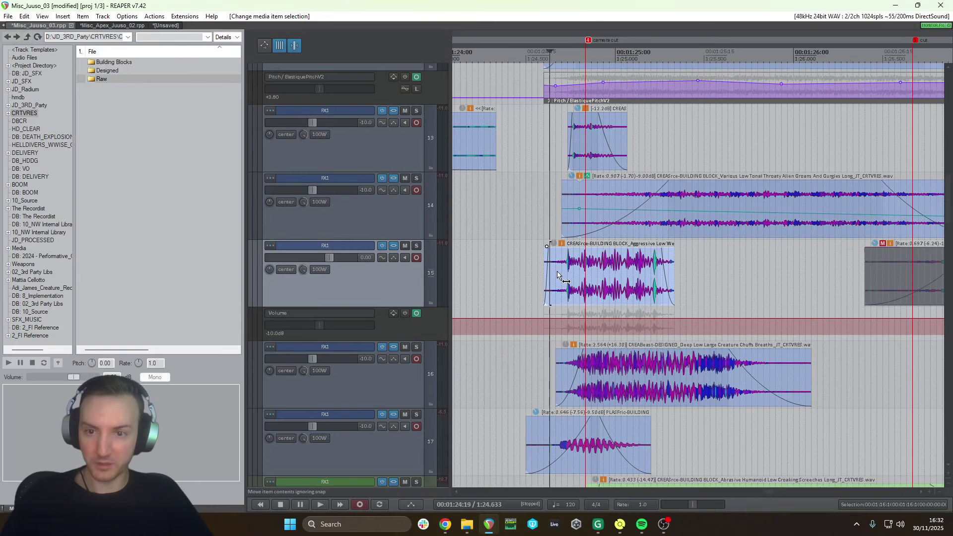
key("s")
key("space")
key("s")
key("space")
Trim the end of the Growl Chitters item on track 15 to about 1:25 and adjust its fade-out
left_click(604, 274)
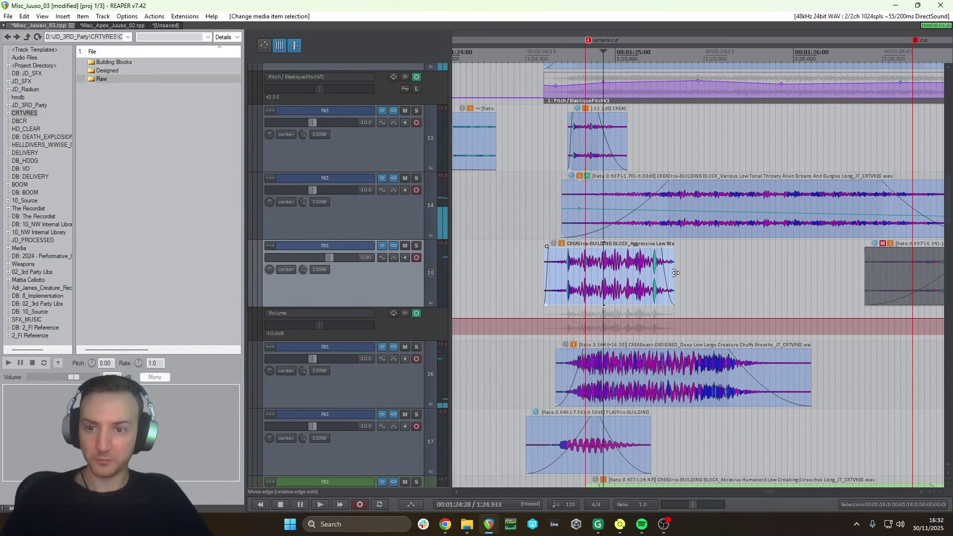
left_click_drag(673, 272, 615, 266)
left_click_drag(616, 254, 603, 257)
left_click(591, 275)
Audition the Deep Low Large Creature Chuffs Breaths item on track 16 with its track soloed
key("space")
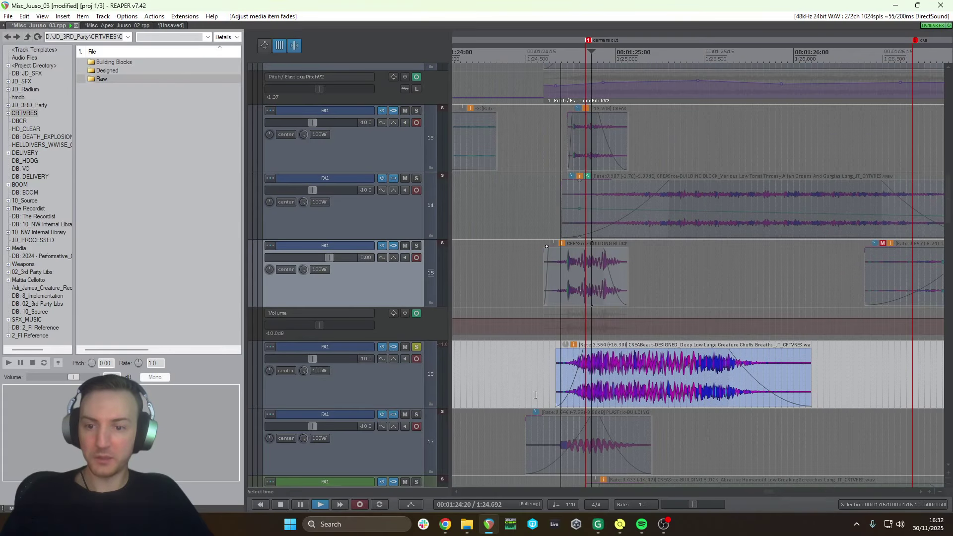
key("space")
left_click(673, 380)
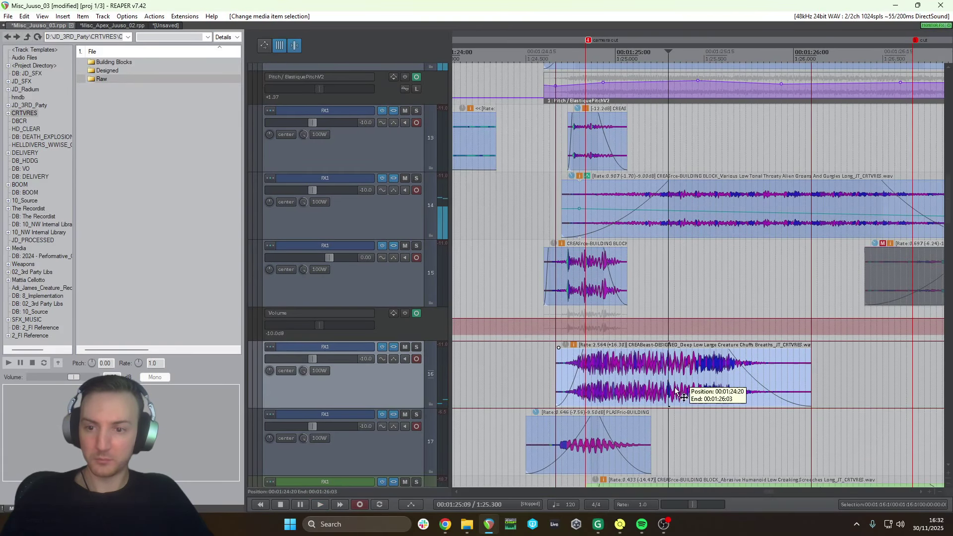
Open the CRTVRES library's Designed folder and audition creature recordings, including Short Birdman Screech Attack
left_click(114, 72)
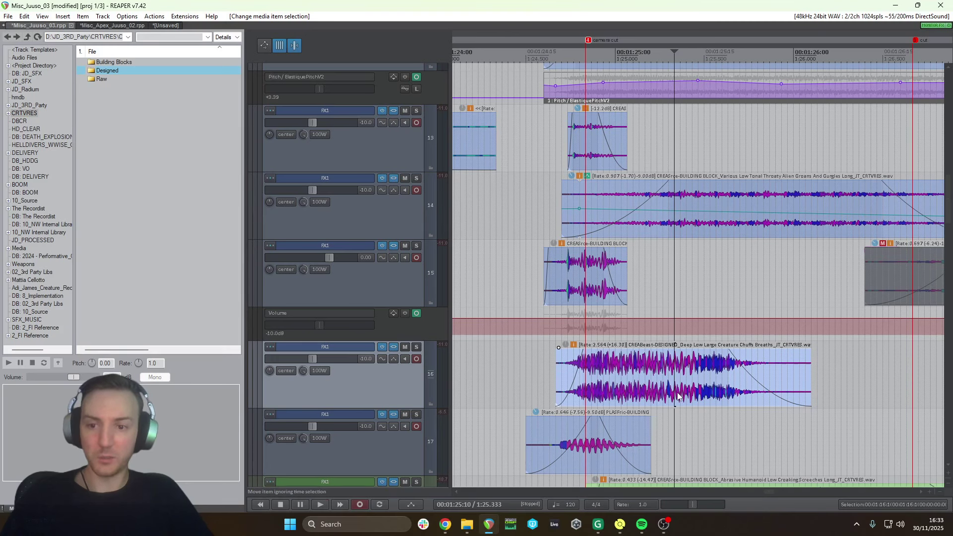
double_click(132, 71)
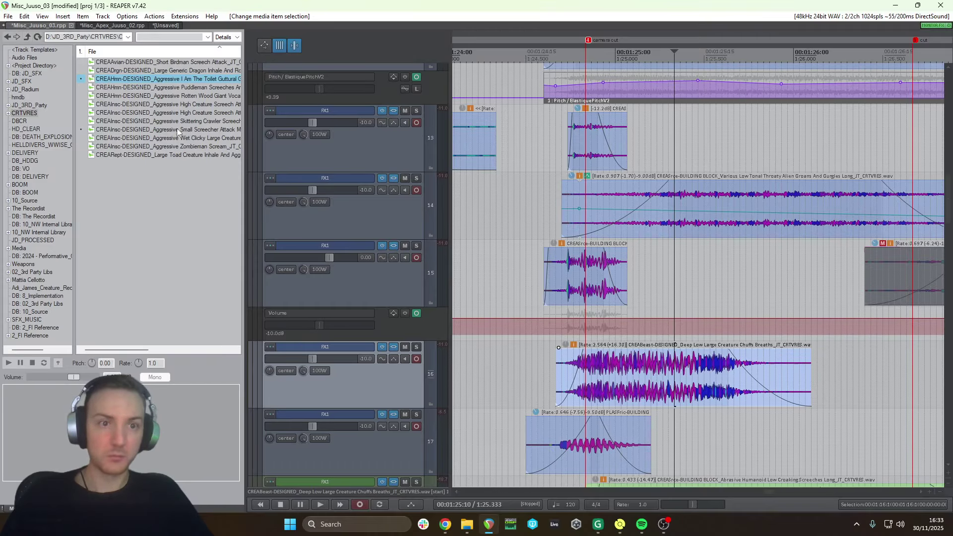
left_click(182, 105)
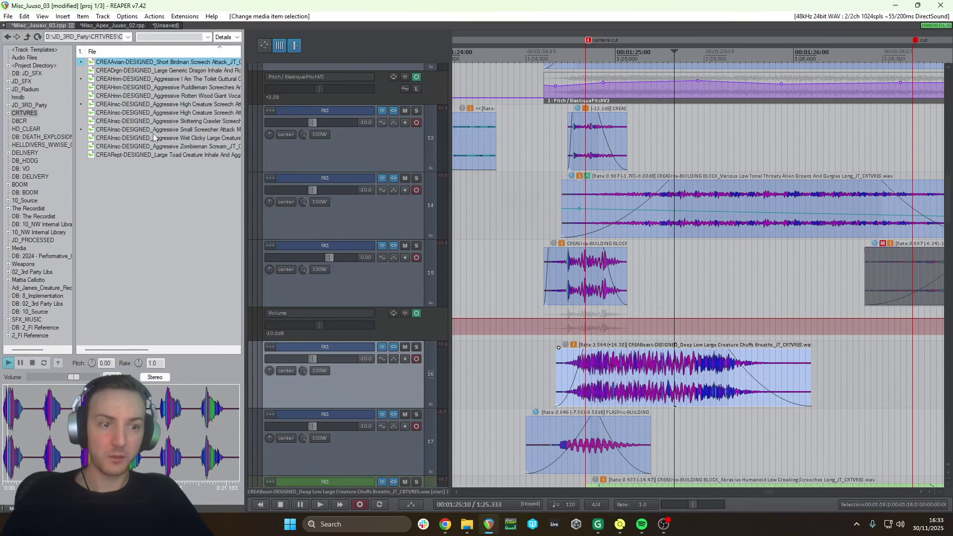
Insert a section of the Short Birdman Screech Attack recording on track 14, leading into the second camera cut
left_click_drag(87, 431, 662, 292)
scroll(714, 292, "down", 4)
left_click_drag(727, 294, 642, 207)
left_click(638, 206)
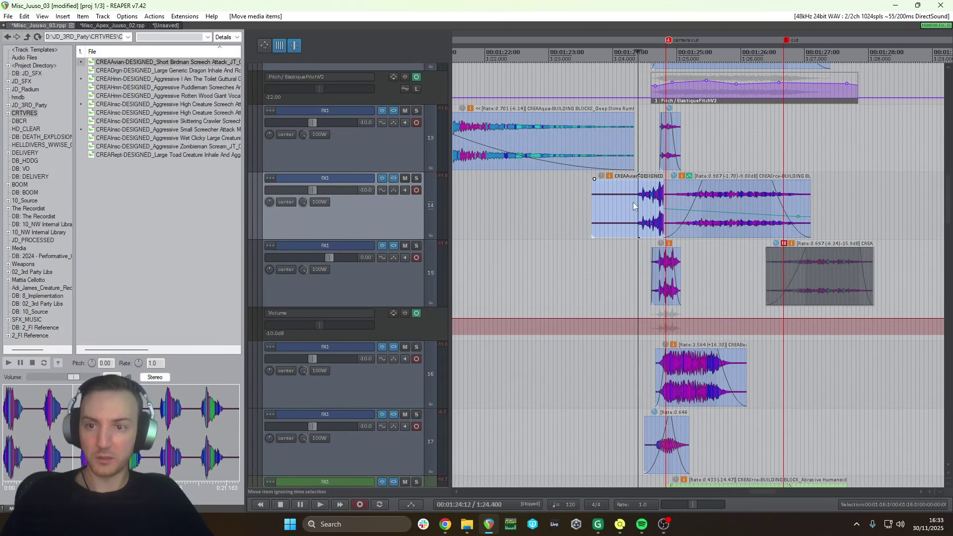
Split the Short Birdman Screech Attack item on track 14 at about 1:24.4, audition the second part and delete both pieces
key("s")
left_click(621, 197)
key("Delete")
left_click(641, 189)
key("space")
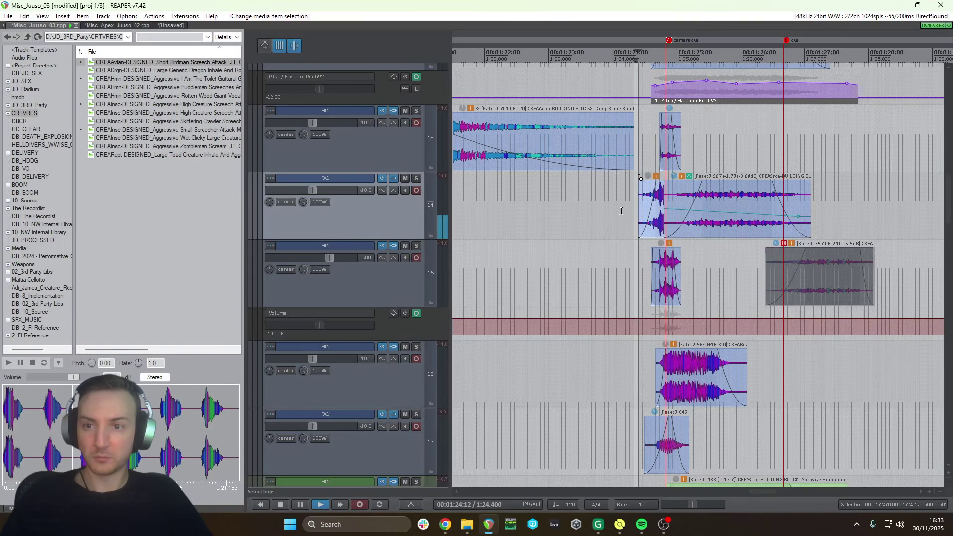
key("space")
left_click(646, 202)
key("Delete")
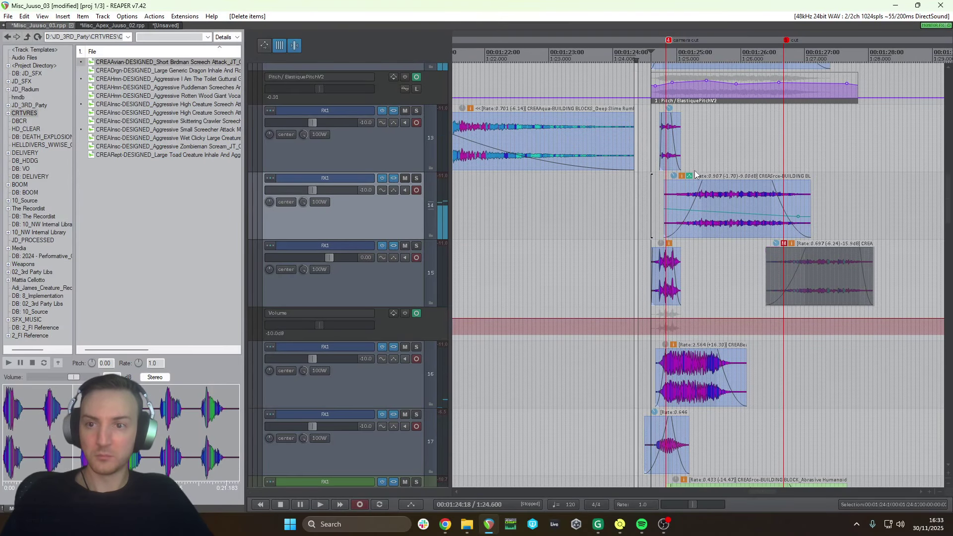
Delete the muted duplicate of the Abrasive Humanoid Low Croaking Screeches item on the BASS track 19
left_click(719, 149)
scroll(615, 217, "up", 2)
scroll(615, 217, "up", 2)
scroll(310, 319, "down", 8)
scroll(724, 308, "down", 3)
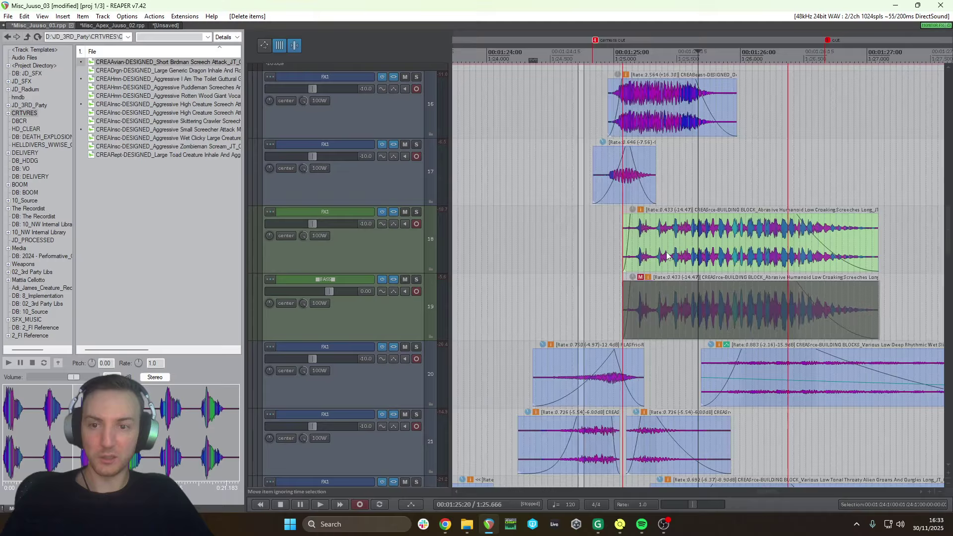
left_click(730, 314)
key("Delete")
Lower the Abrasive Humanoid Low Croaking Screeches item on track 18 to -3.10 dB and mute it
left_click(657, 236)
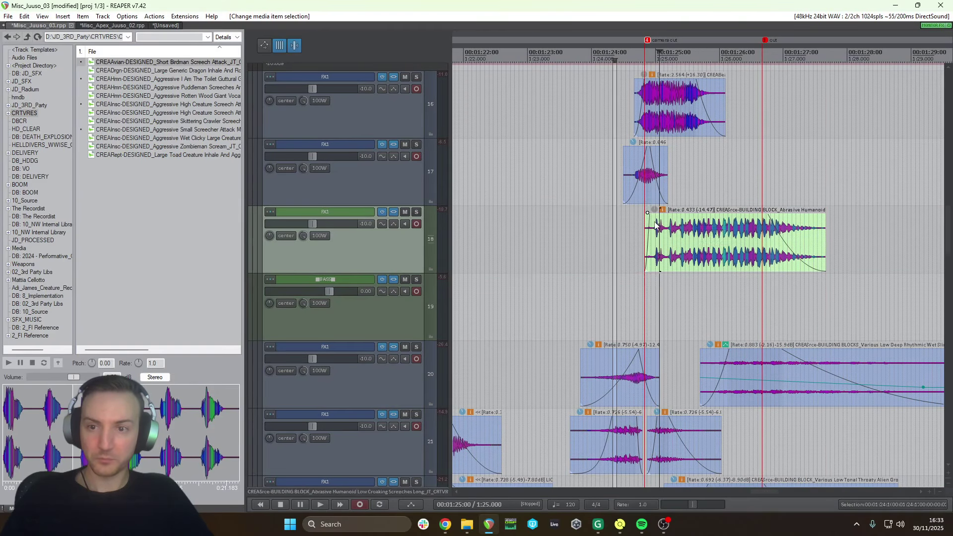
left_click_drag(653, 211, 653, 226)
left_click(745, 243)
key("m")
Delete the muted item around the second cut on track 15
scroll(359, 193, "up", 8)
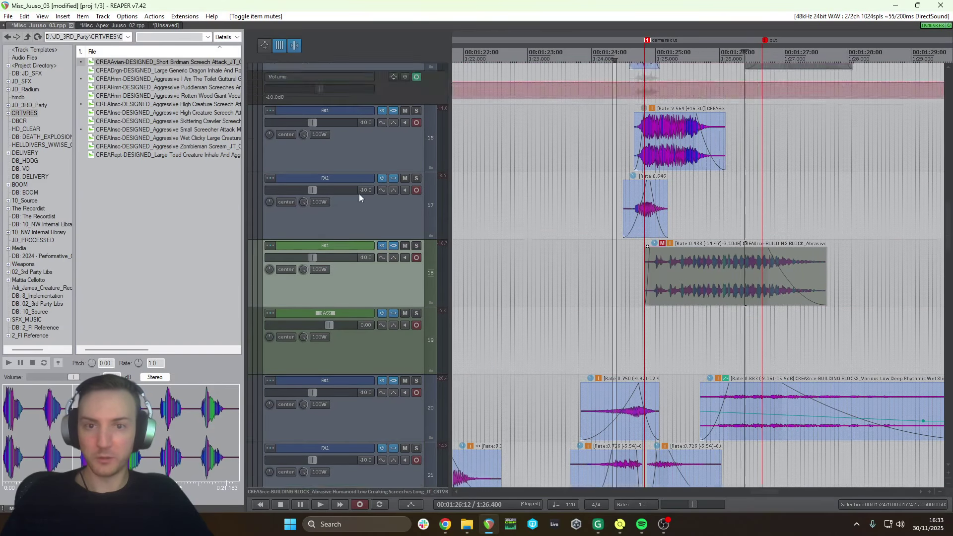
left_click(804, 295)
key("Delete")
Audition further designed creature recordings, from Aggressive Rotten Wood Giant to Large Toad Creature Inhale And Aggressive Growl
left_click(135, 112)
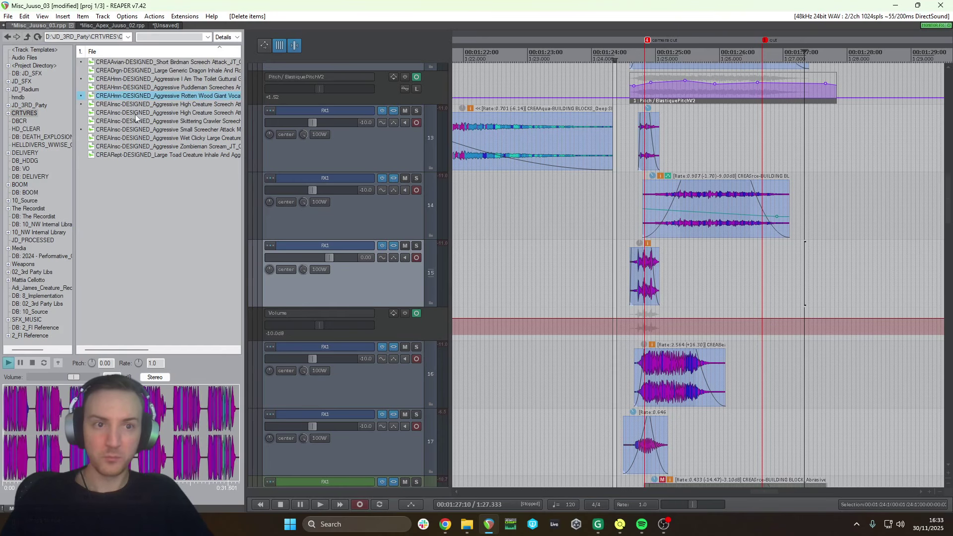
key("Down")
key("Down")
key("Down")
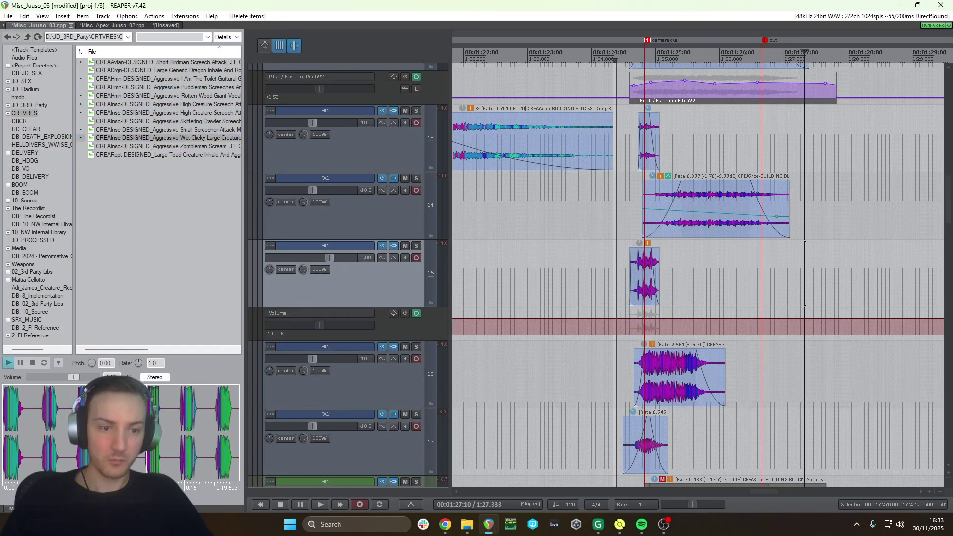
left_click(180, 154)
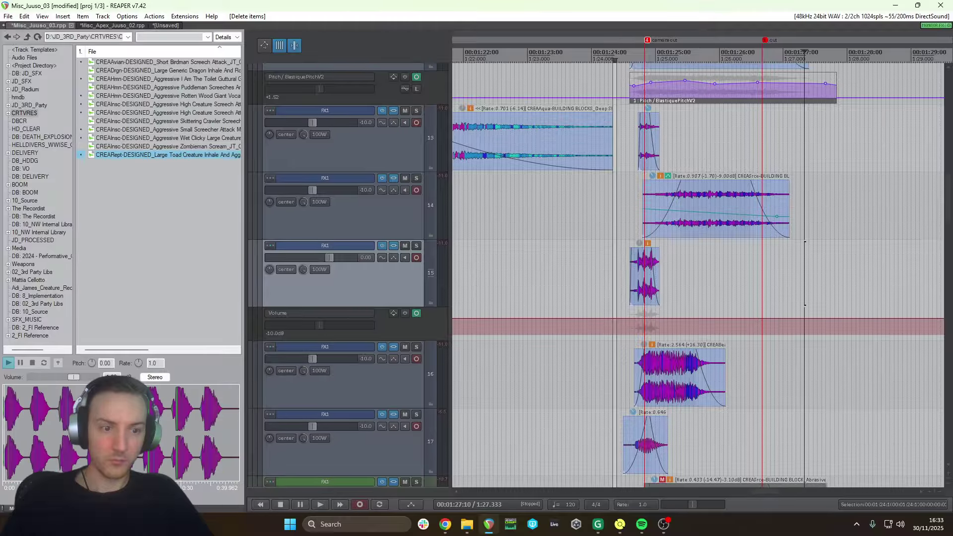
scroll(89, 432, "up", 3)
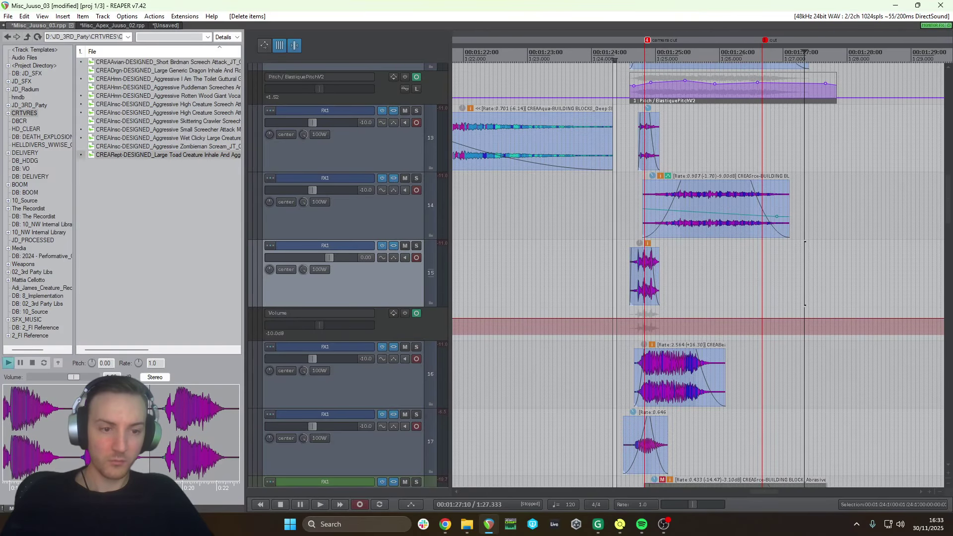
Place a section of the Large Toad Creature recording on track 18 at the camera cut, slowed to rate 0.663 with fades at both ends
left_click_drag(124, 433, 820, 443)
scroll(863, 442, "down", 3)
scroll(388, 272, "down", 4)
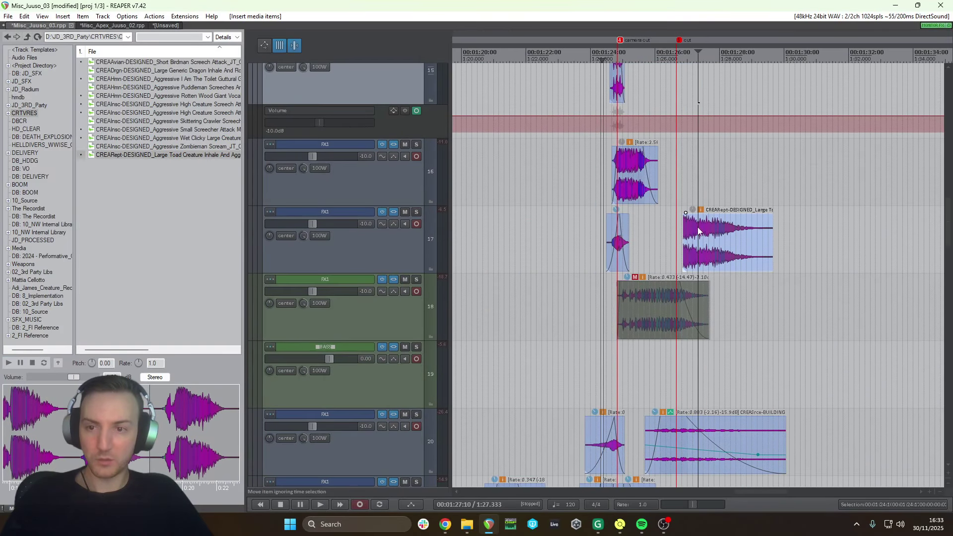
left_click_drag(698, 230, 724, 285)
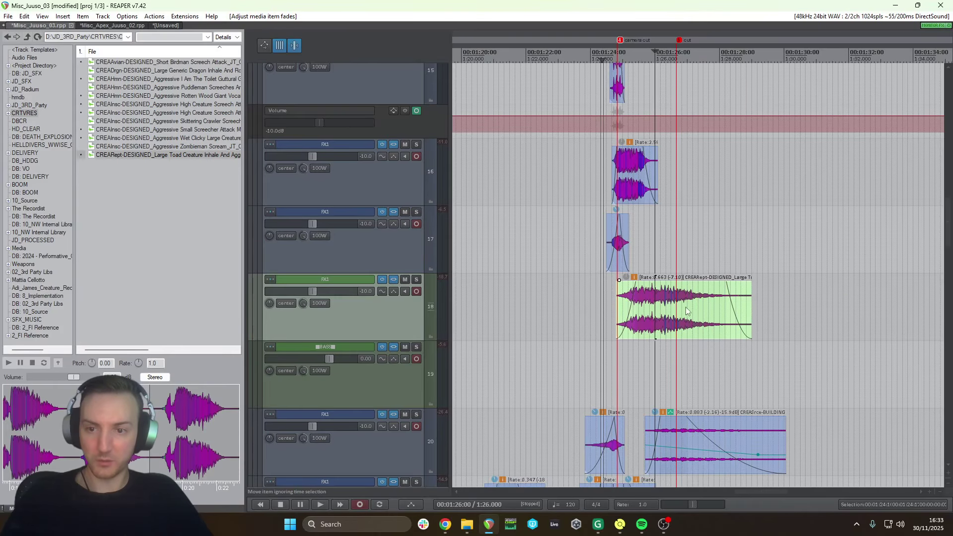
Play the mix from 1:24 against the video to check the Large Toad Creature layer, and close the video window
left_click(590, 291)
key("space")
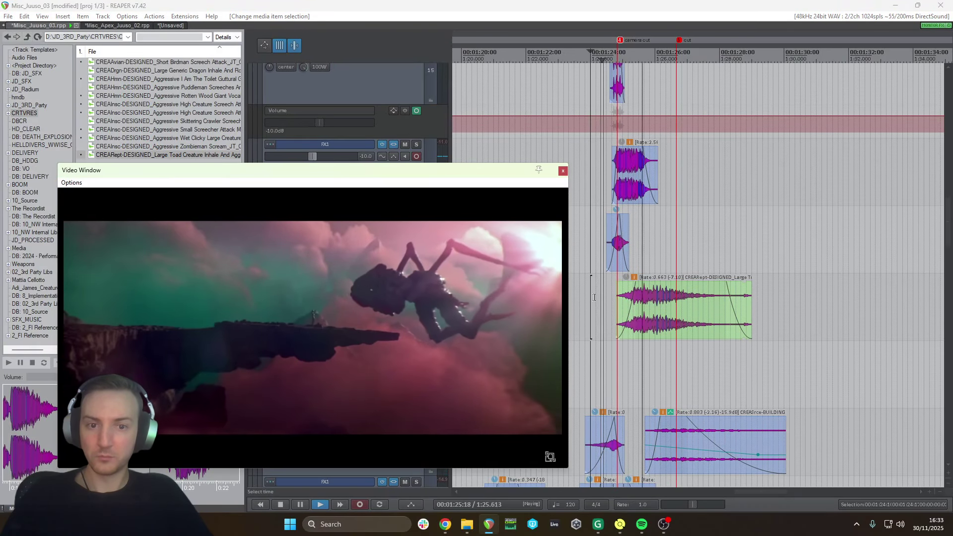
key("space")
left_click(562, 170)
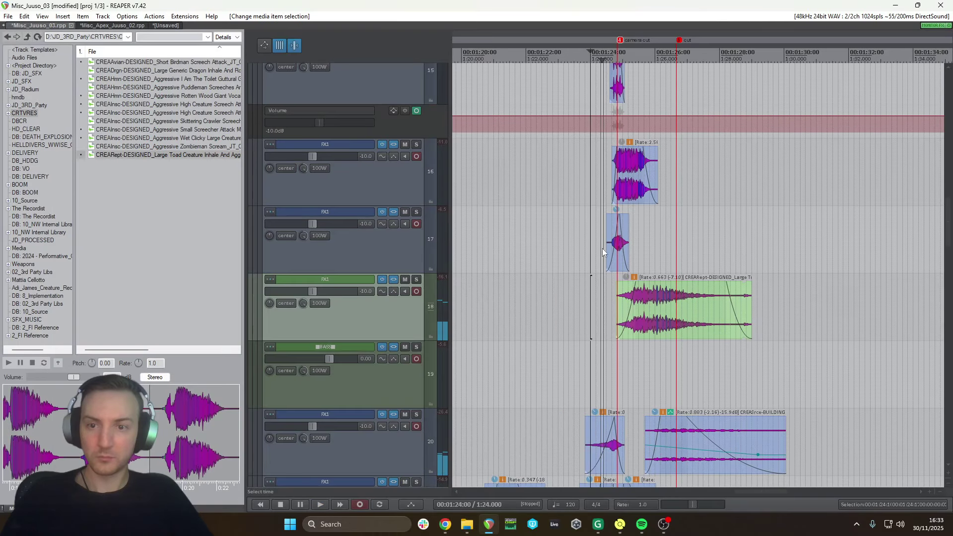
Solo track 18 and audition the Large Toad Creature item through its effects from the camera cut
left_click(660, 305)
scroll(420, 247, "up", 2)
scroll(416, 253, "down", 2)
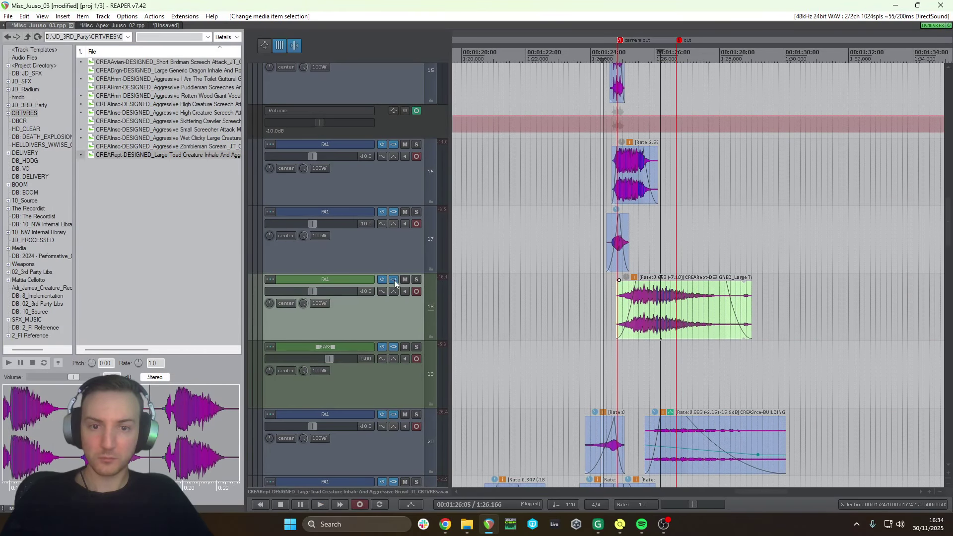
left_click(395, 281)
left_click(416, 280)
left_click(611, 300)
key("space")
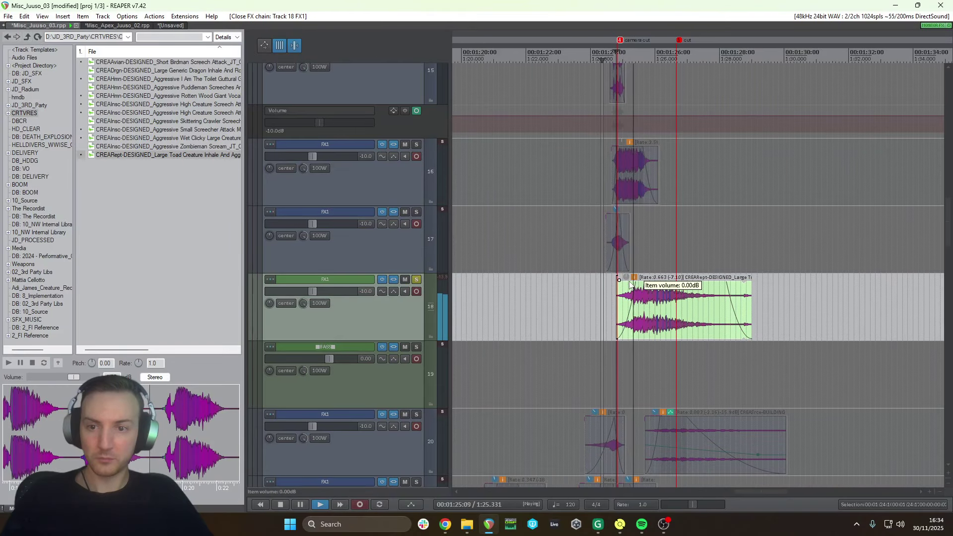
key("space")
Solo track 12 and audition its Various Processed Modulated Slime Gargles item, comparing it with the track effects toggled
left_click_drag(679, 311, 672, 308)
left_click(747, 303)
left_click_drag(748, 301, 714, 301)
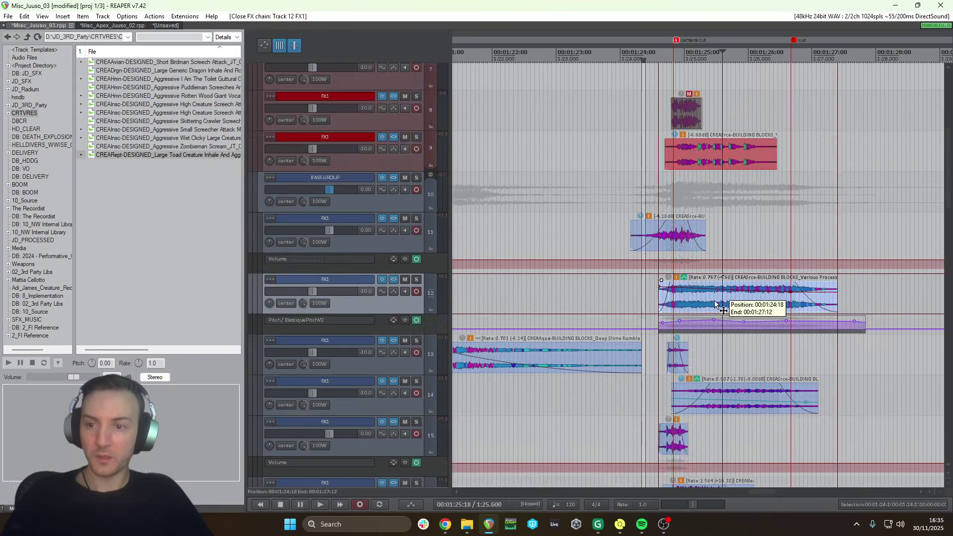
scroll(713, 300, "up", 5)
scroll(700, 307, "down", 3)
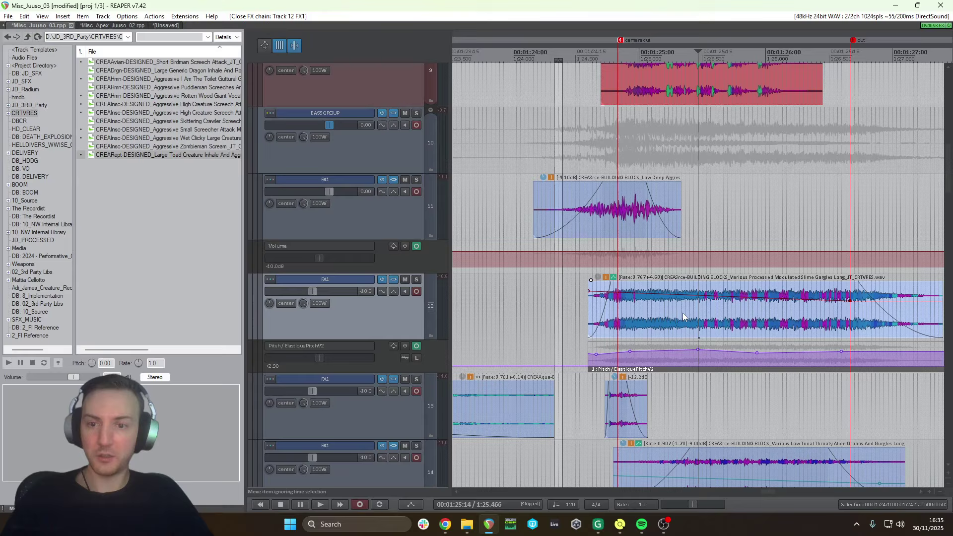
left_click(536, 294)
left_click(589, 317)
left_click(776, 330)
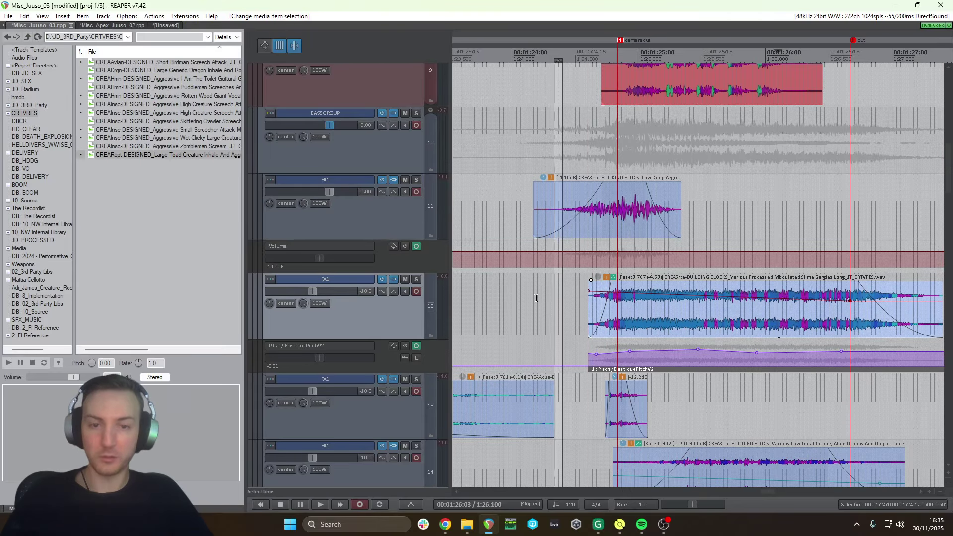
left_click(416, 281)
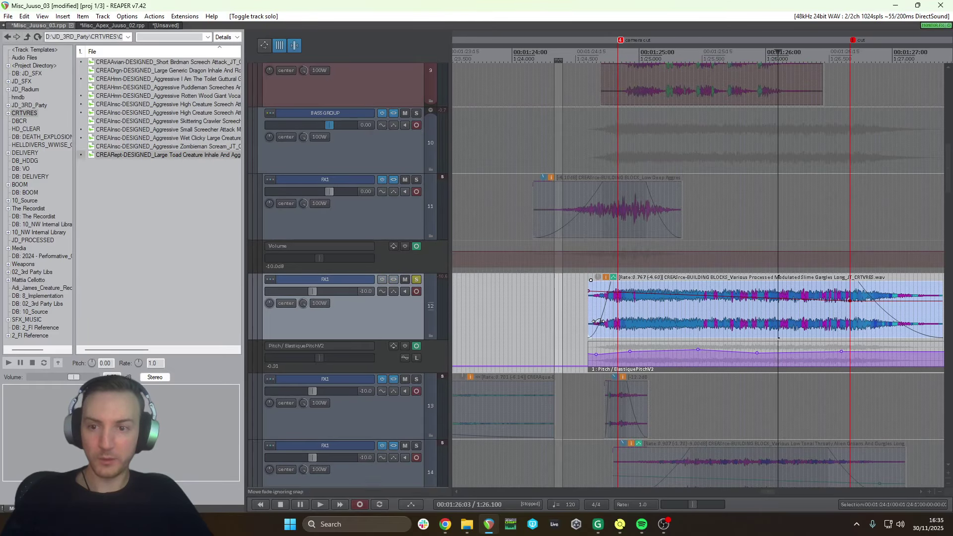
left_click(611, 287)
key("space")
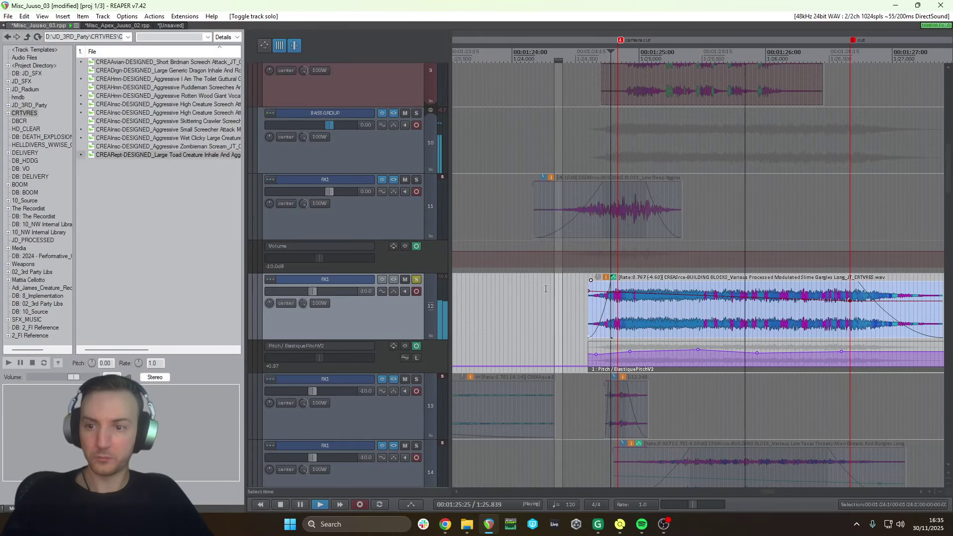
key("space")
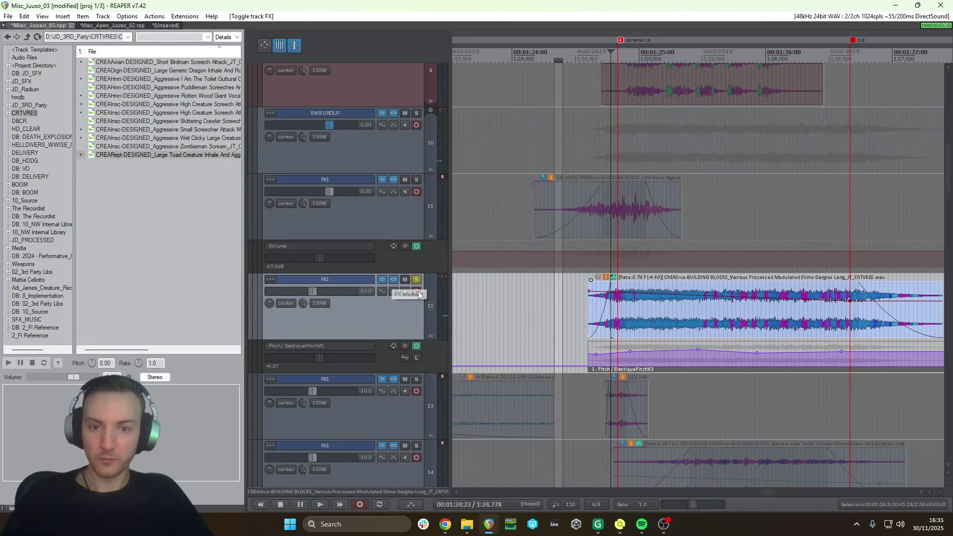
key("space")
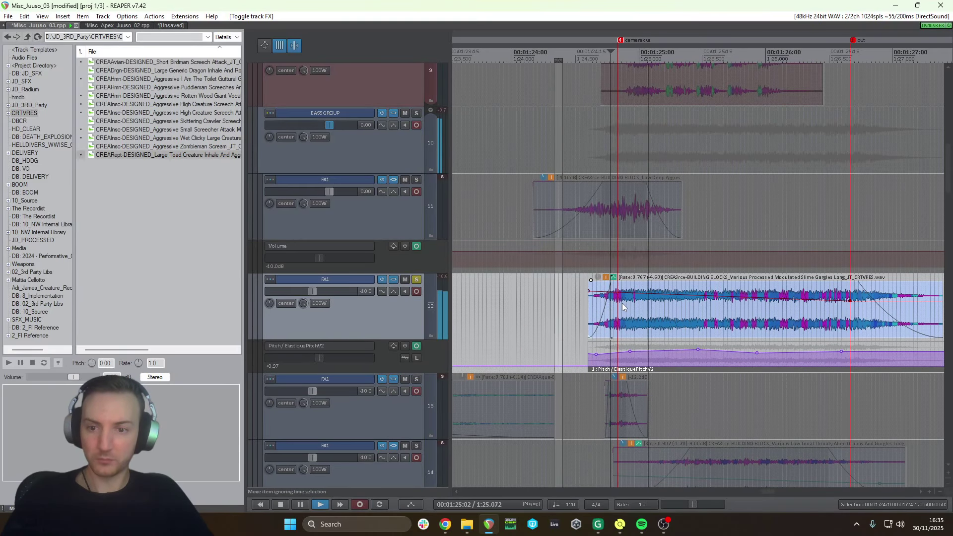
Open the Runciter filter on track 12, review its presets and mix, and set its input drive to 12 while auditioning
left_click(390, 281)
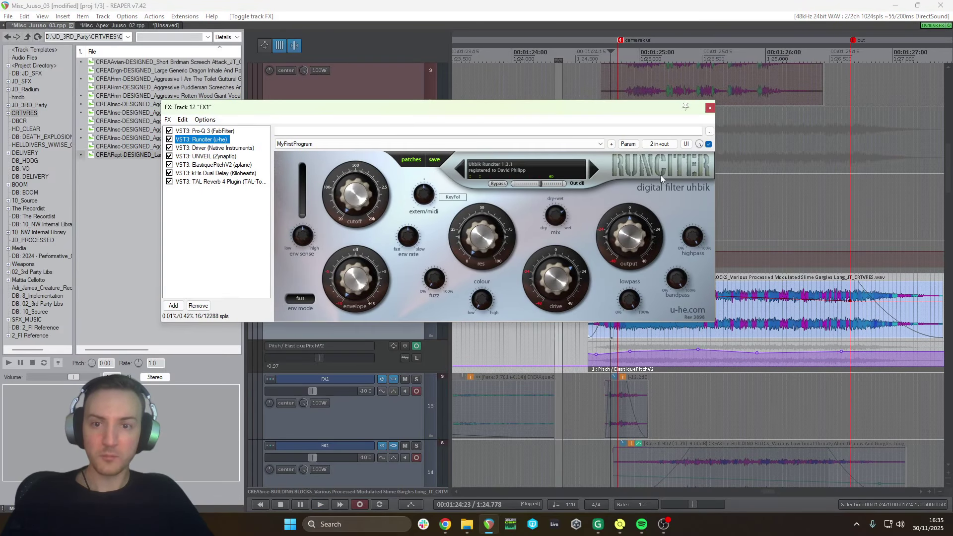
left_click(484, 162)
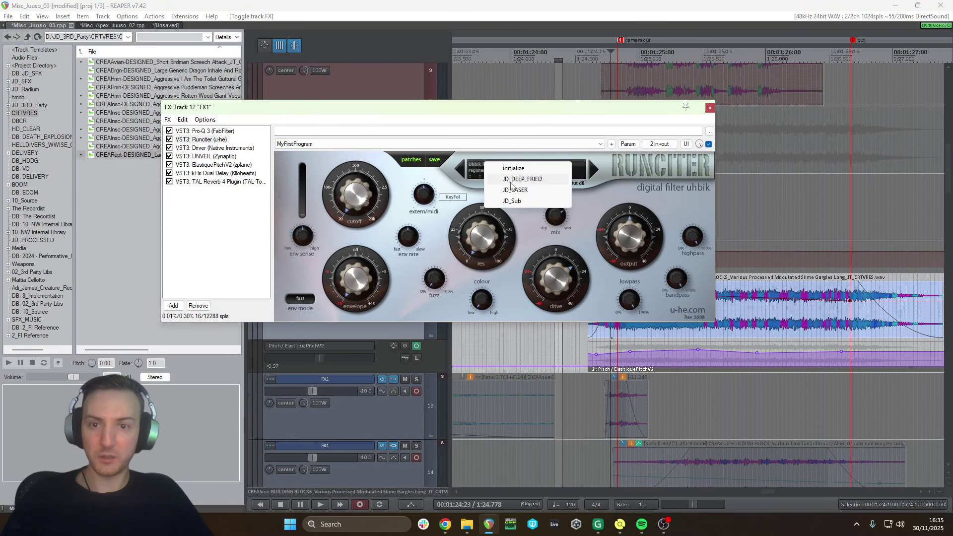
left_click(492, 175)
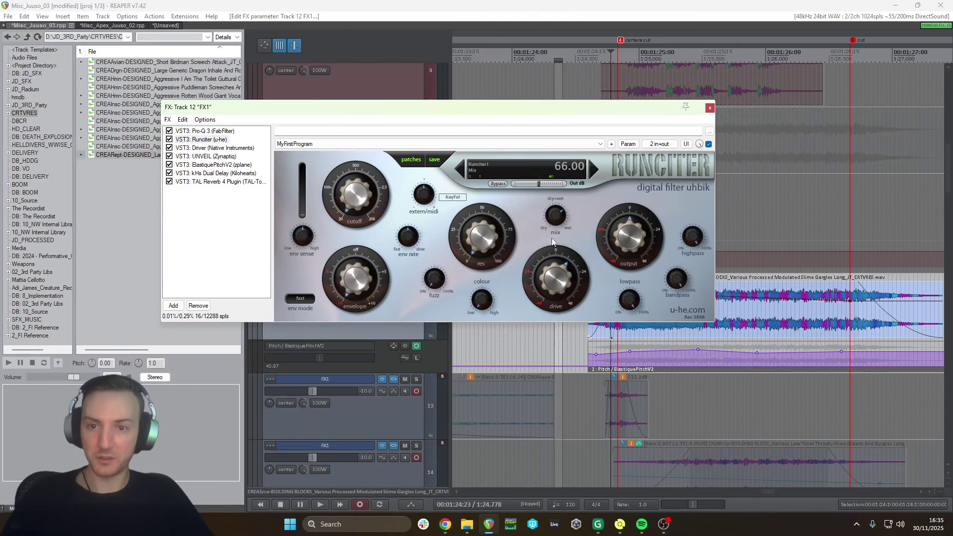
key("space")
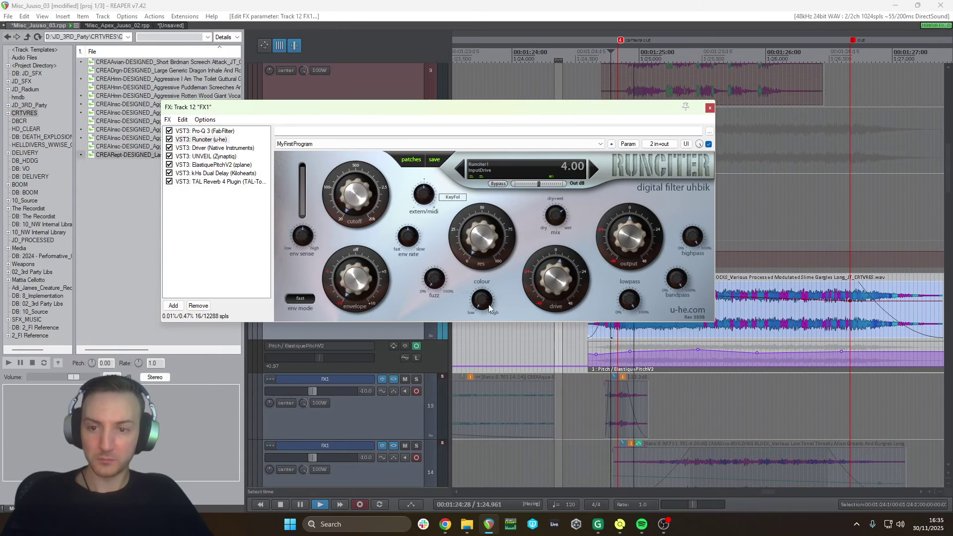
key("space")
left_click_drag(549, 282, 549, 271)
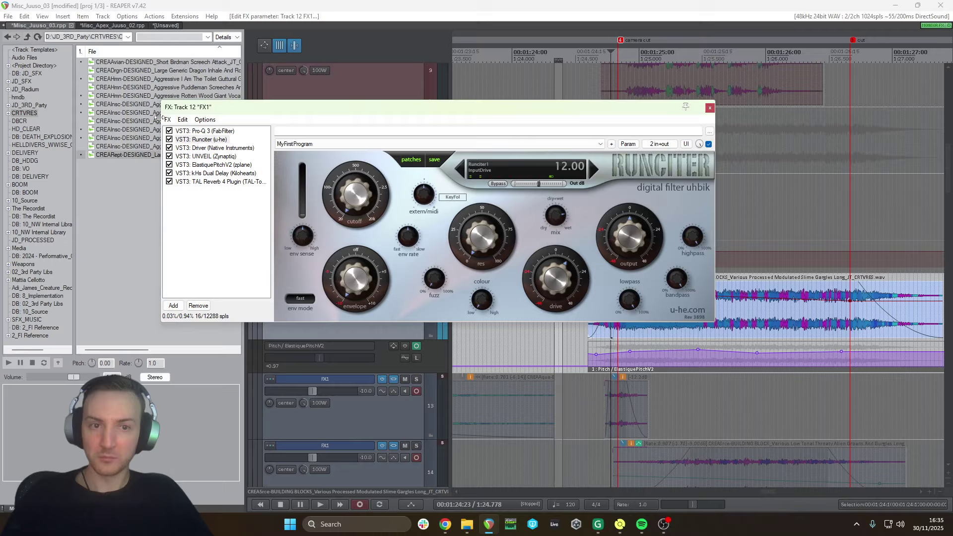
Examine the Driver, UNVEIL and ElastiquePitchV2 effects on track 12 and audition the automated pitch movement
left_click(219, 149)
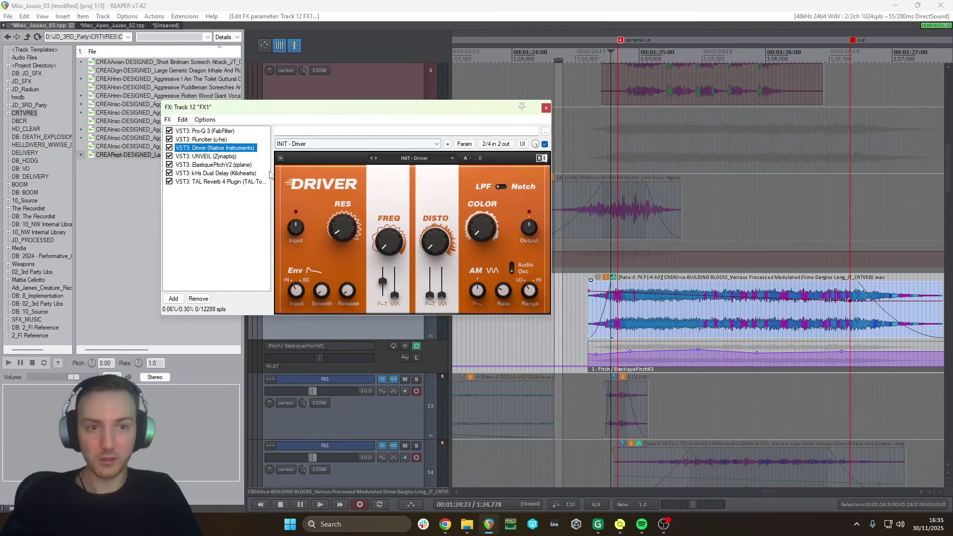
left_click(220, 157)
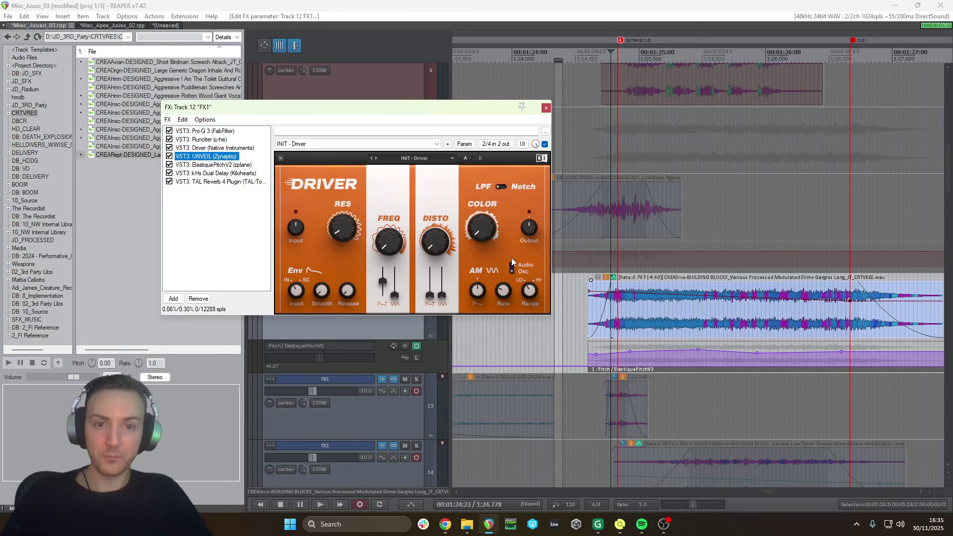
left_click(200, 165)
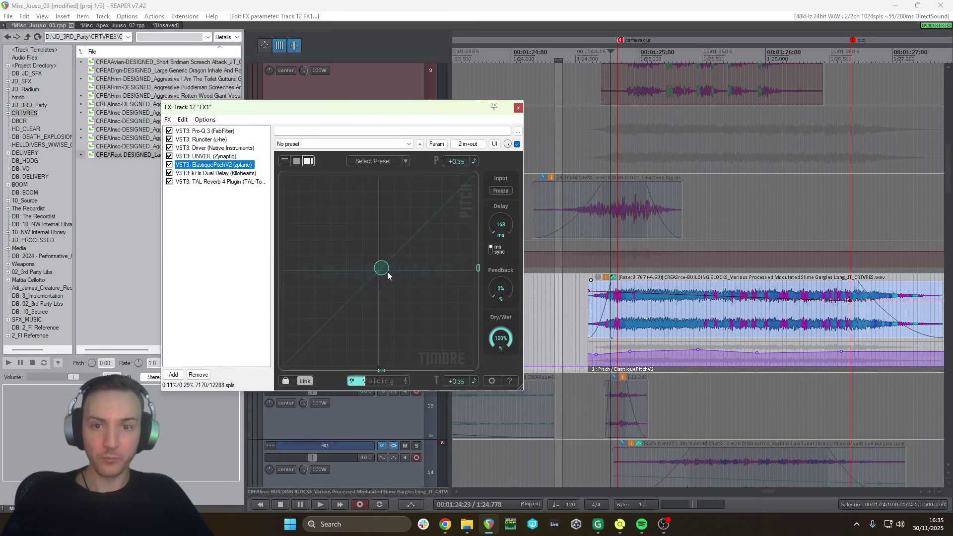
key("space")
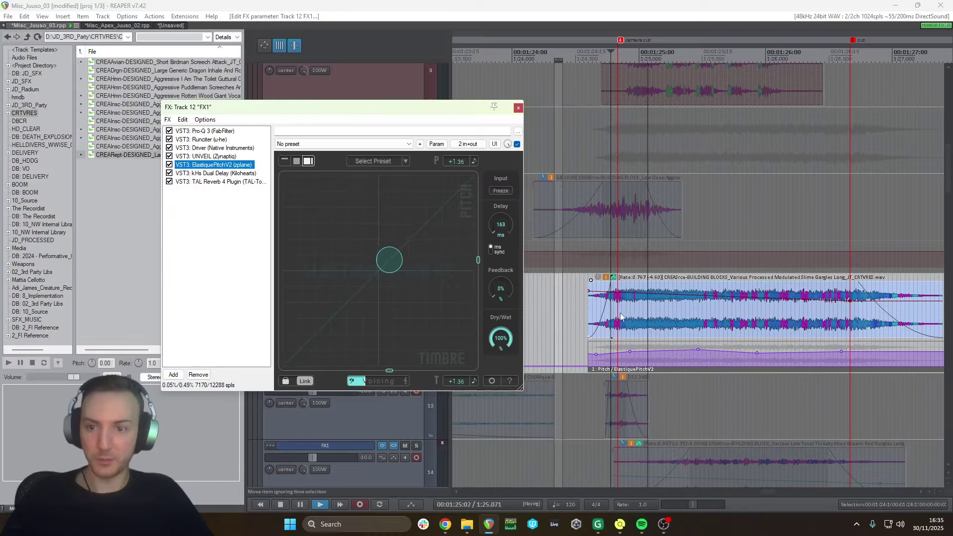
key("space")
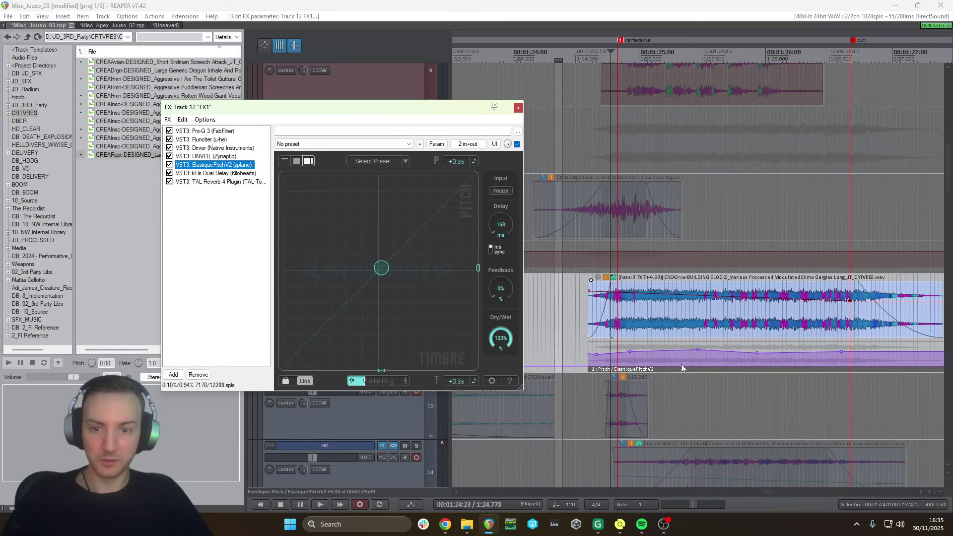
Set the ElastiquePitchV2 dry/wet mix on track 12 to 42% and audition the blended result
left_click(514, 363)
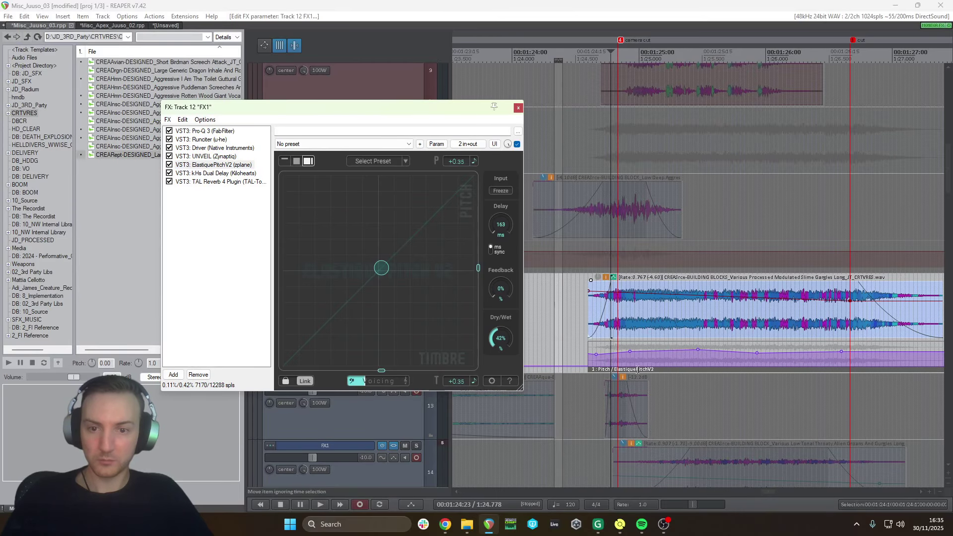
key("space")
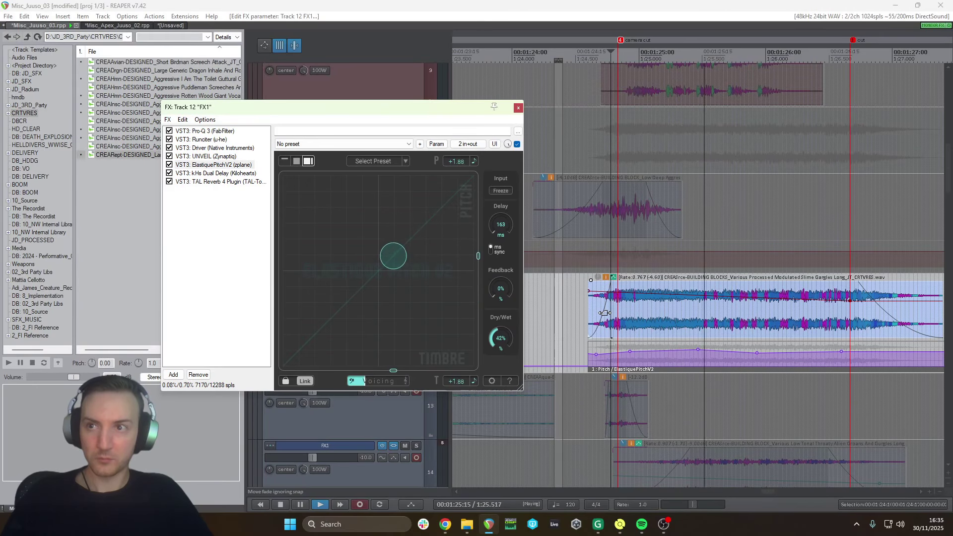
key("space")
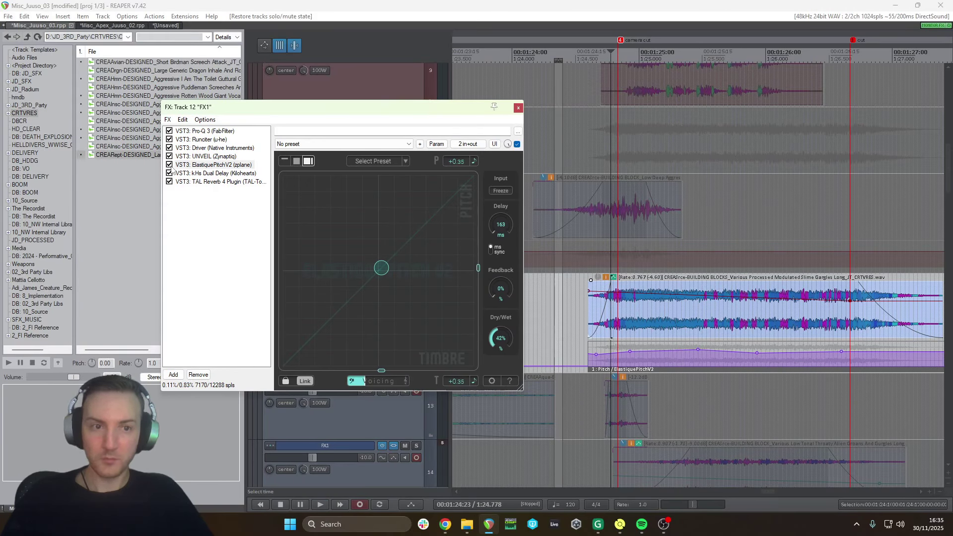
Bypass ElastiquePitchV2 on track 12 and examine the kHs Dual Delay's mix setting
left_click(170, 164)
left_click(203, 173)
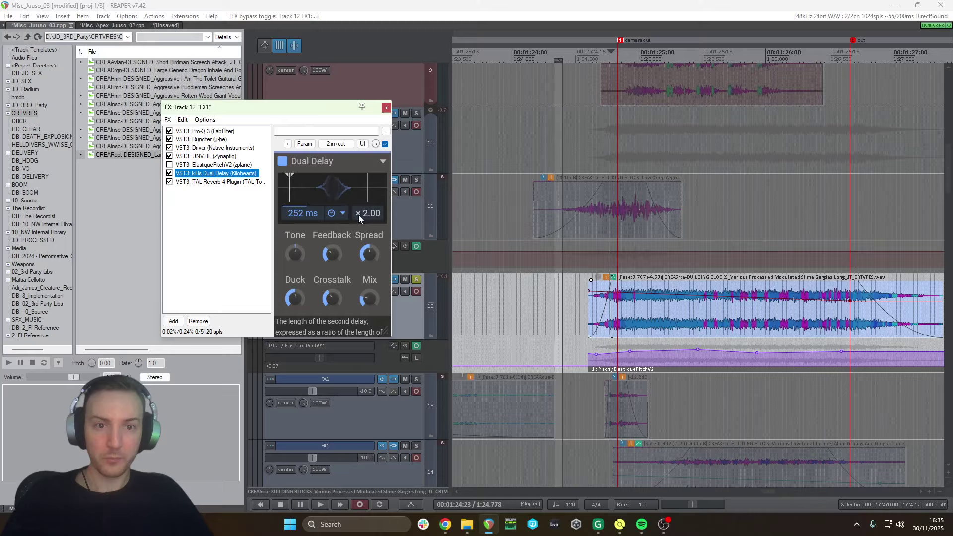
left_click(369, 298)
Set the TAL Reverb 4 wet level on track 12 to 20.78%, audition the layer and close the effects window
left_click(218, 182)
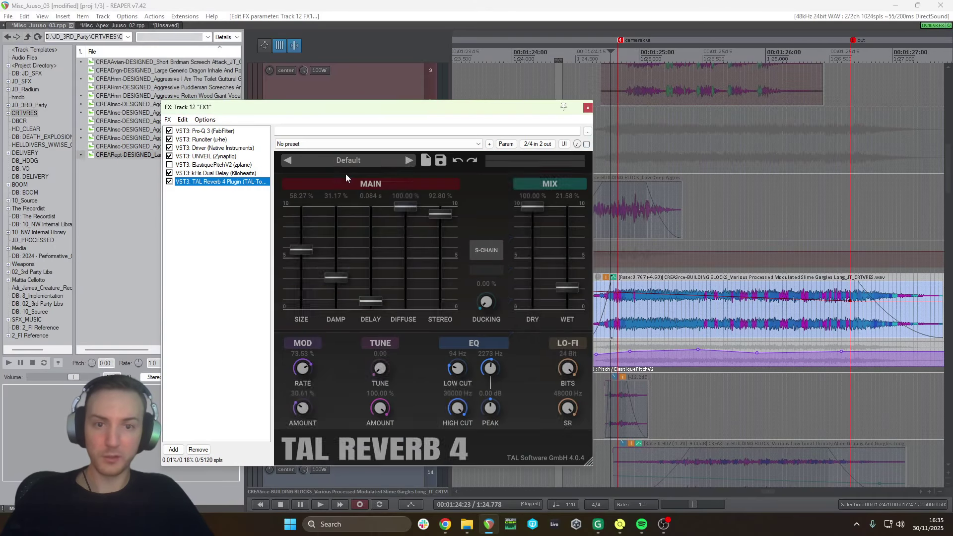
left_click_drag(567, 288, 567, 288)
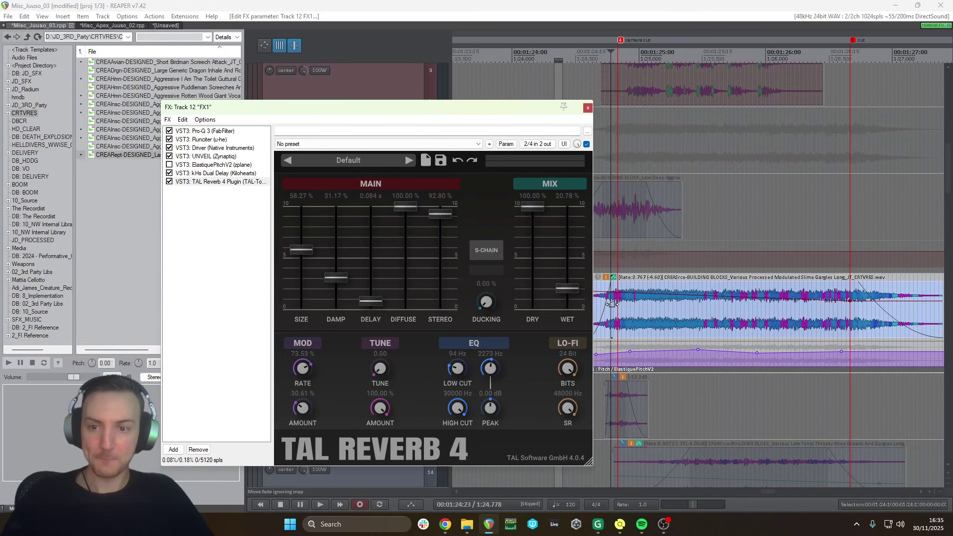
key("space")
scroll(616, 236, "down", 4)
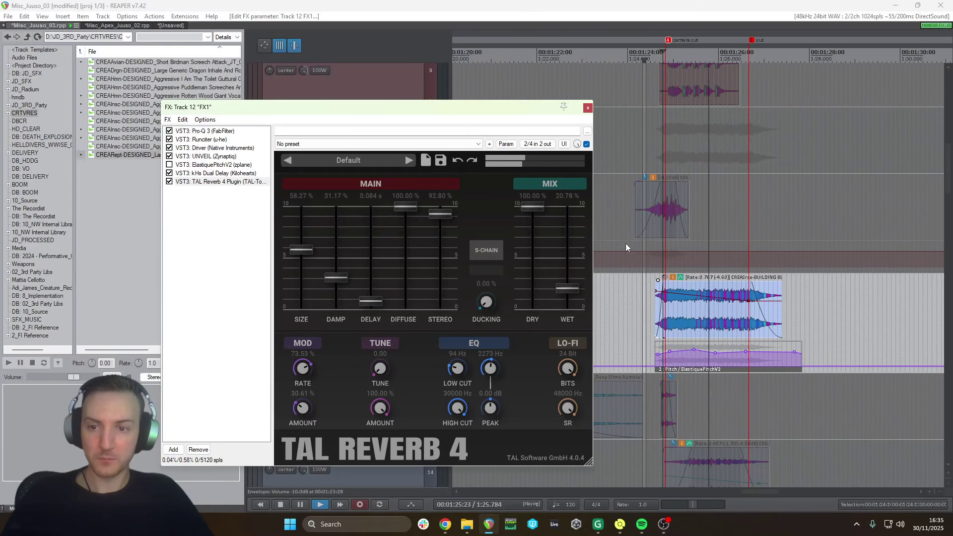
key("space")
left_click(631, 252)
left_click(589, 106)
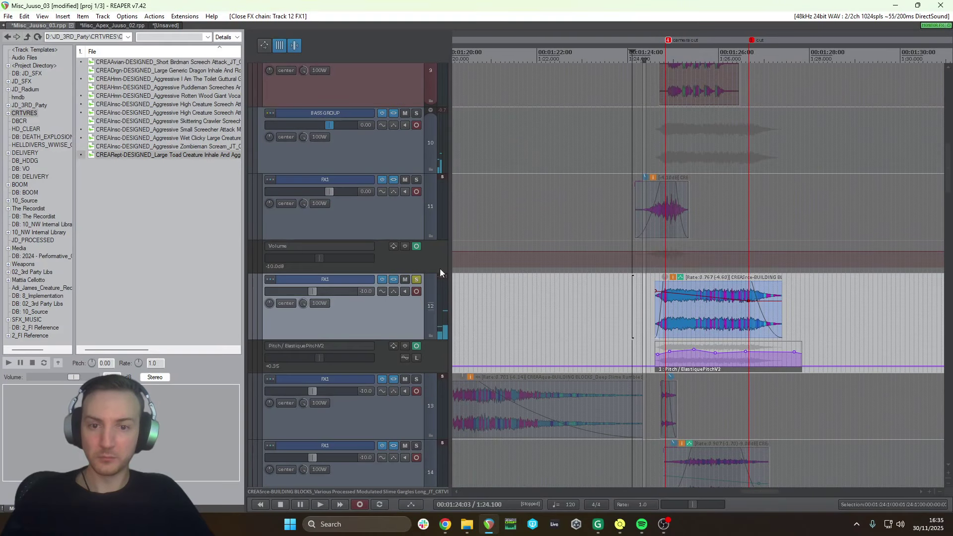
Unsolo track 12 and play the full mix against the video from just before the camera cut
left_click(416, 278)
left_click(610, 195)
key("ctrl+shift+v")
left_click(623, 160)
key("space")
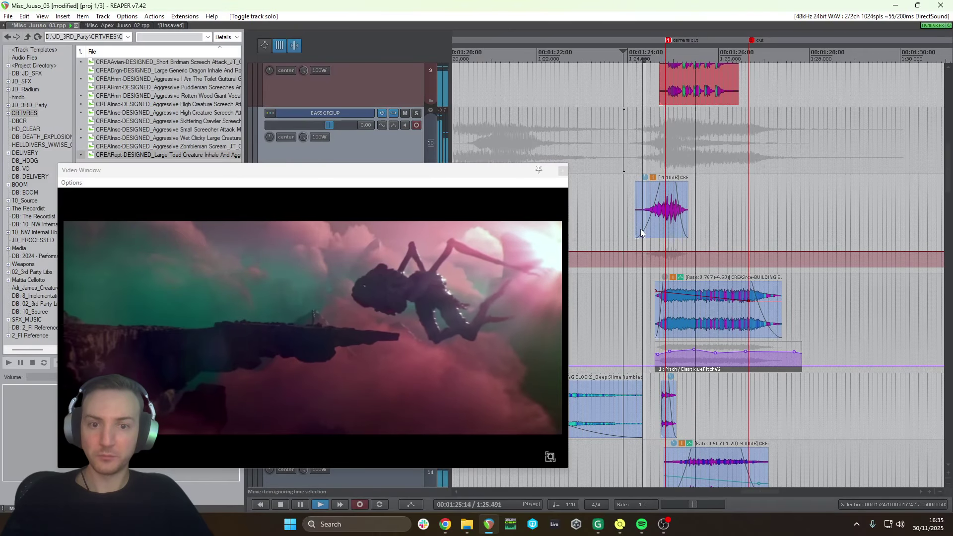
left_click(563, 170)
key("space")
Mute the Large Toad Creature Inhale And Aggressive Growl item on track 18
scroll(359, 185, "down", 5)
scroll(724, 336, "down", 2)
left_click(747, 364)
key("m")
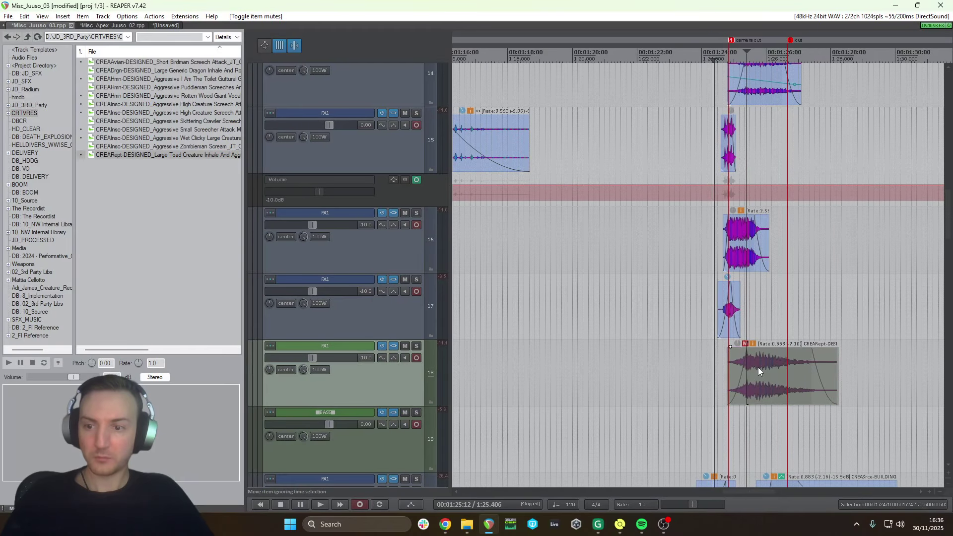
Open the BASS GROUP effects and examine the Lowender bass synthesis, blender and drive controls
scroll(374, 244, "up", 5)
scroll(375, 233, "down", 1)
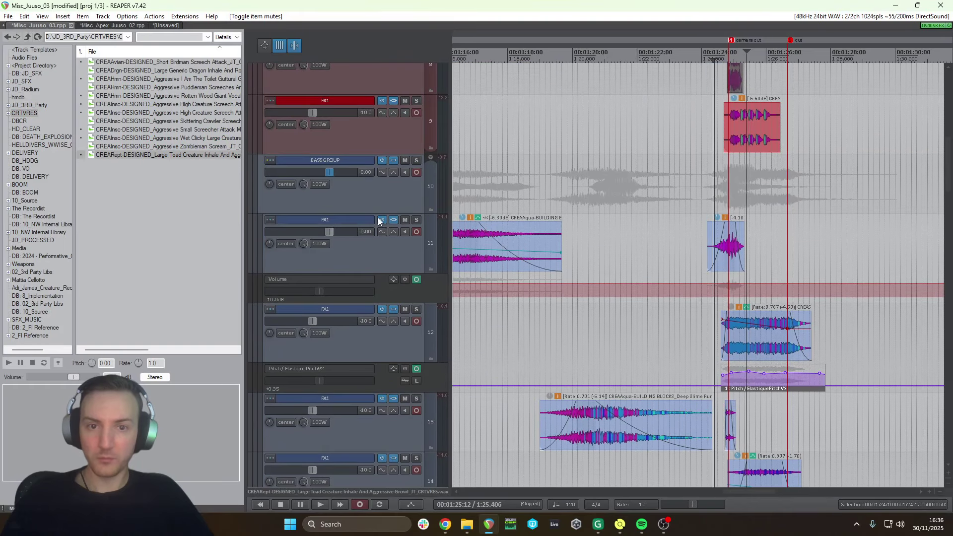
left_click(395, 162)
left_click_drag(479, 139, 535, 210)
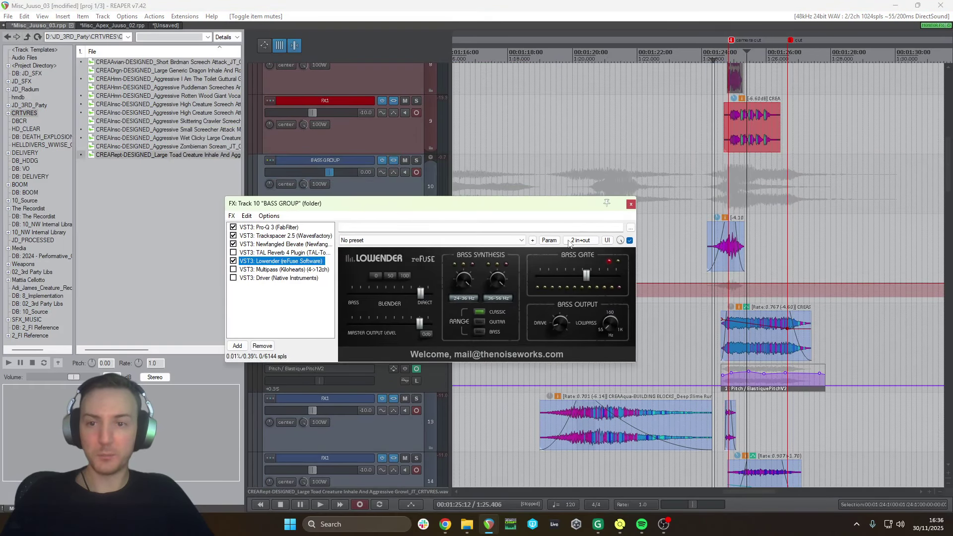
left_click(746, 191)
scroll(744, 191, "up", 2)
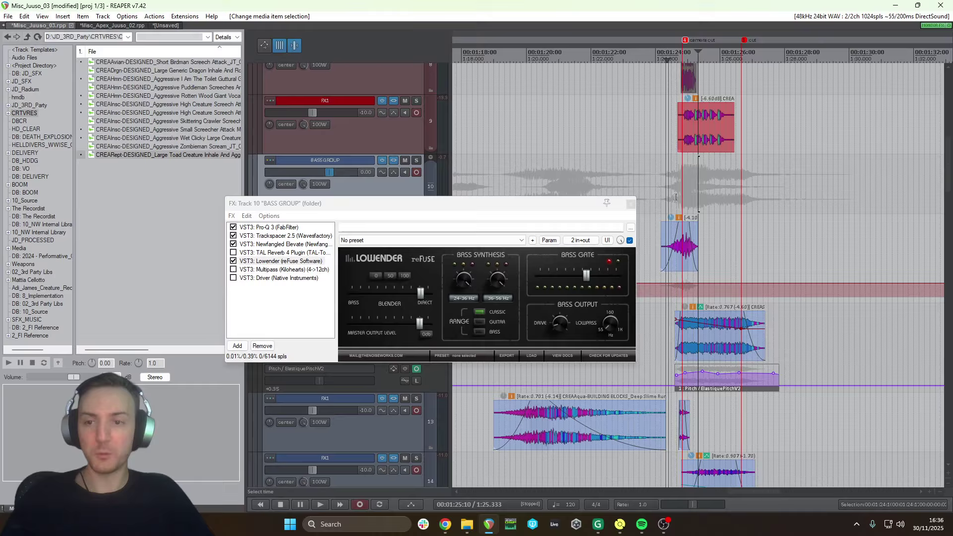
left_click(678, 205)
scroll(679, 204, "up", 1)
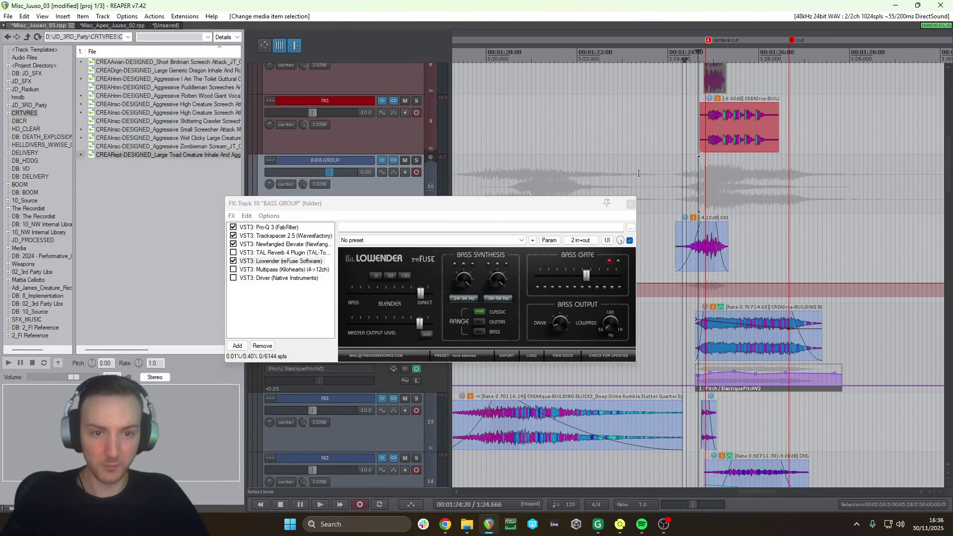
left_click(261, 262)
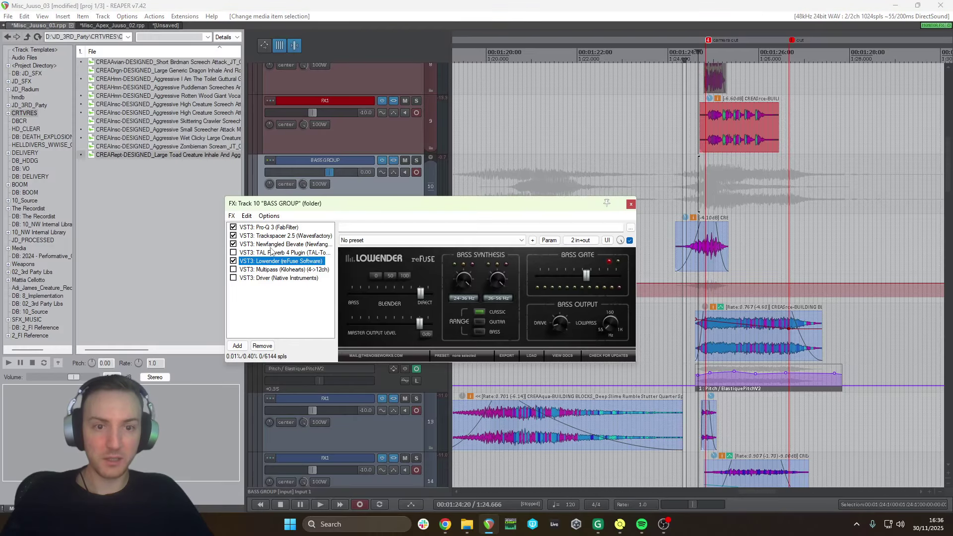
left_click(561, 325)
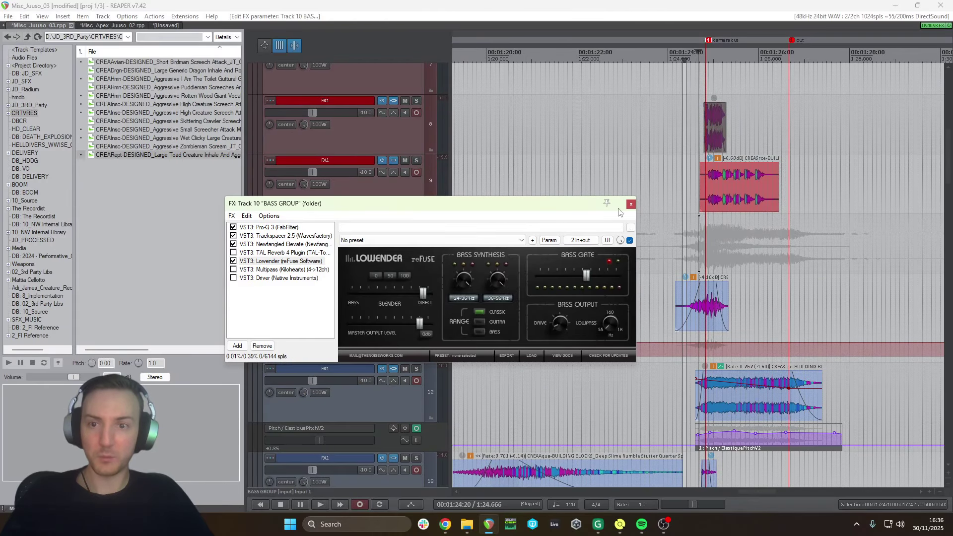
left_click(641, 205)
left_click(630, 204)
Stretch the track 9 creature item shorter from both edges to a playback rate of 1.194, auditioning it soloed
scroll(391, 177, "up", 5)
scroll(394, 195, "down", 1)
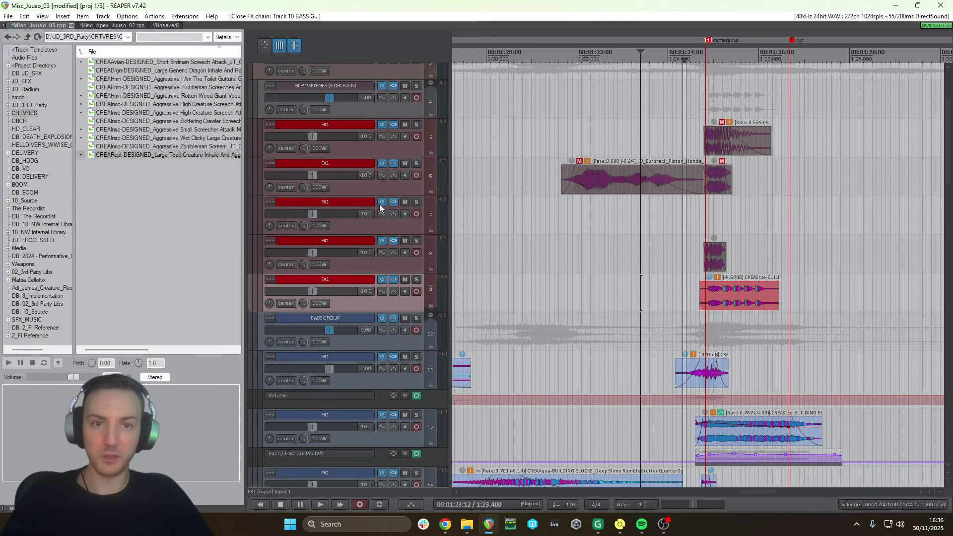
left_click_drag(700, 293, 701, 293)
key("space")
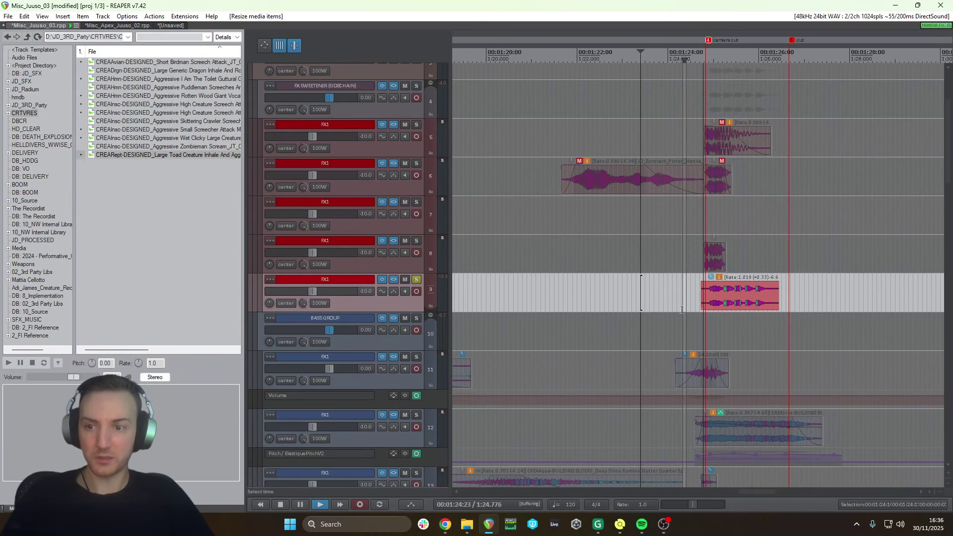
key("space")
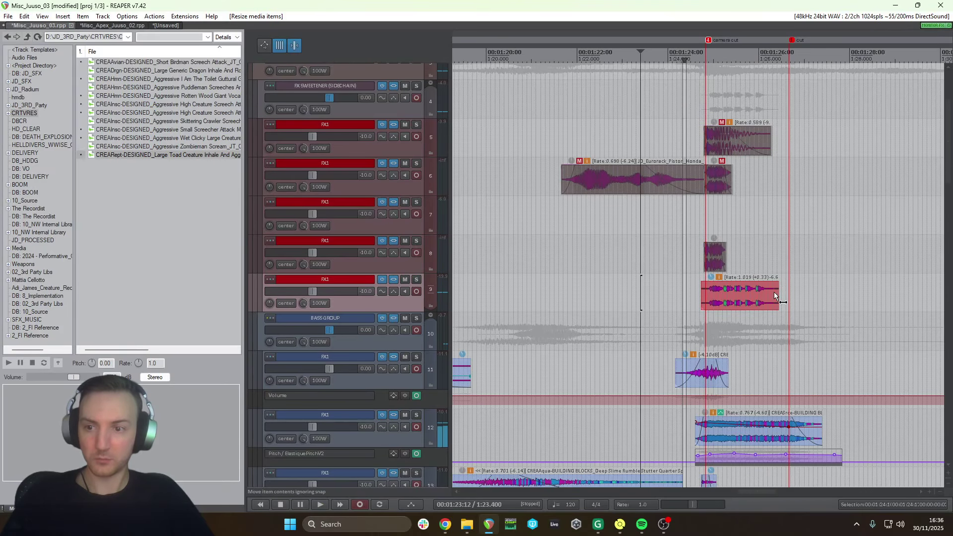
left_click_drag(779, 293, 765, 292)
Play the camera cut section against the video to check the shortened track 9 layer, then close the video window
left_click(680, 259)
key("space")
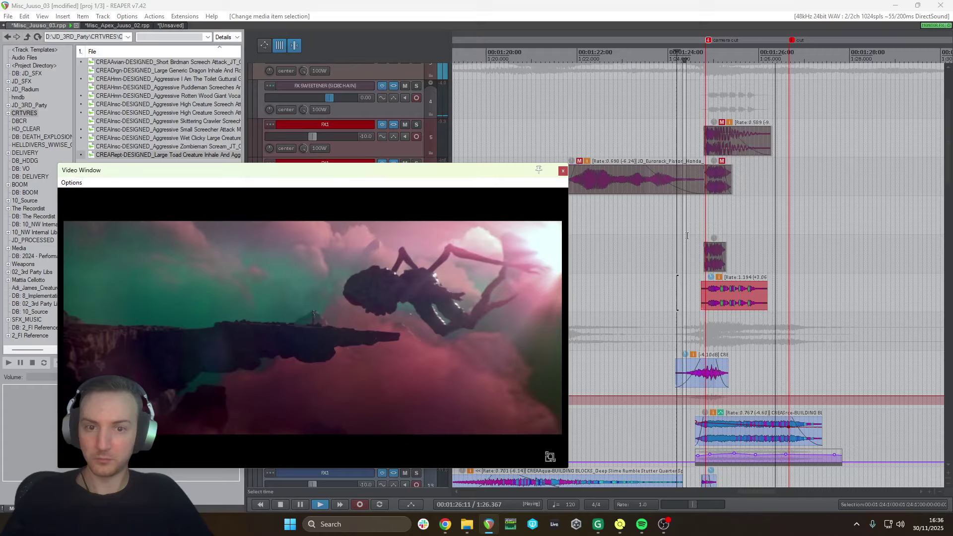
scroll(704, 221, "down", 3)
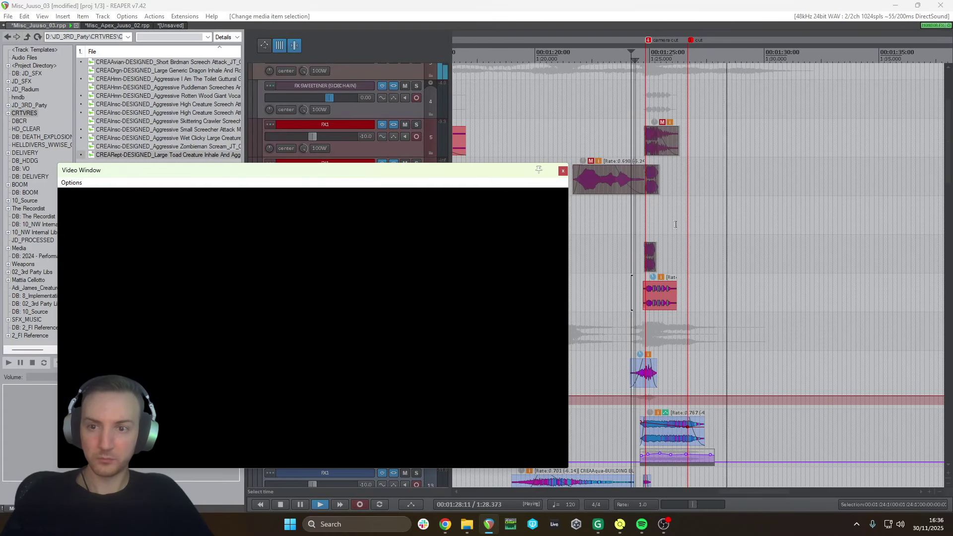
key("space")
left_click(562, 170)
left_click(561, 257)
scroll(578, 246, "down", 3)
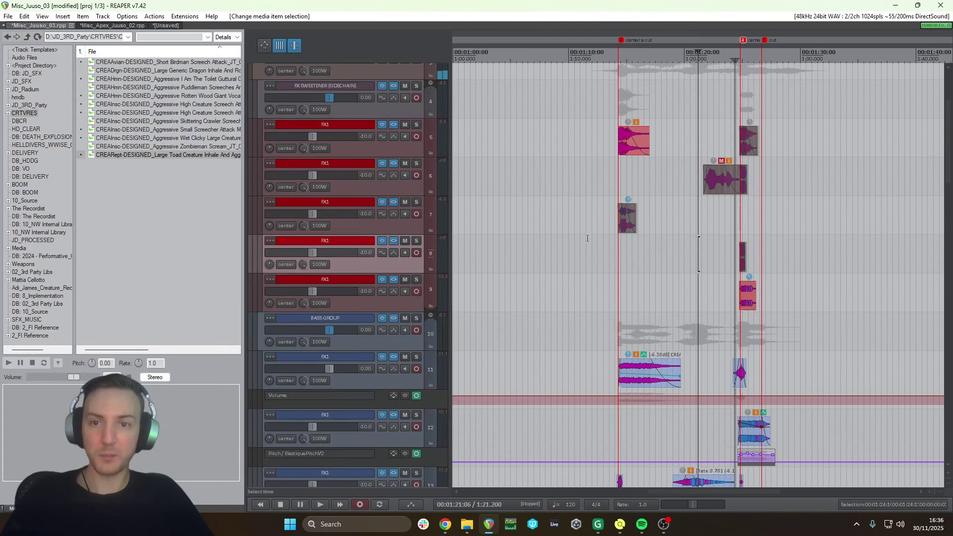
scroll(613, 227, "down", 4)
left_click(701, 183)
scroll(702, 183, "down", 2)
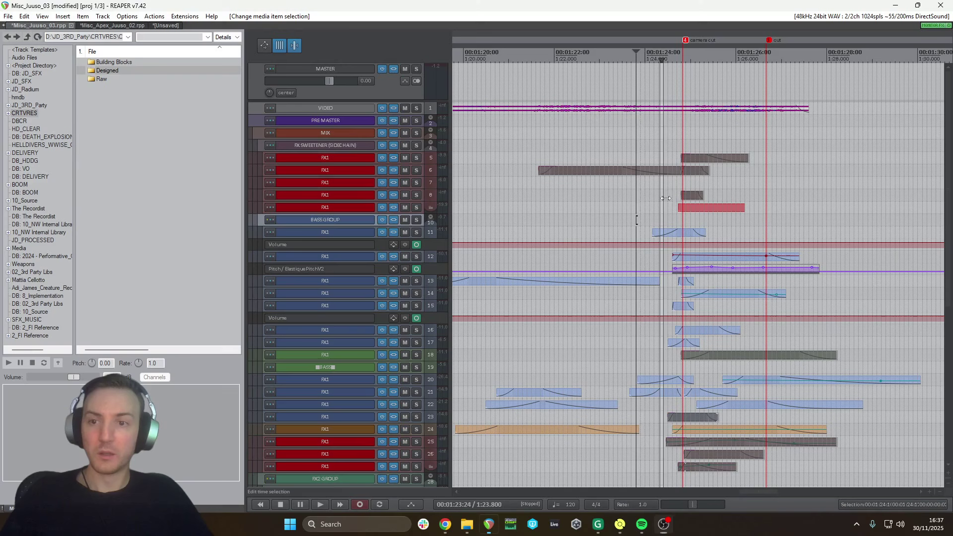
left_click(666, 195)
scroll(695, 218, "down", 3)
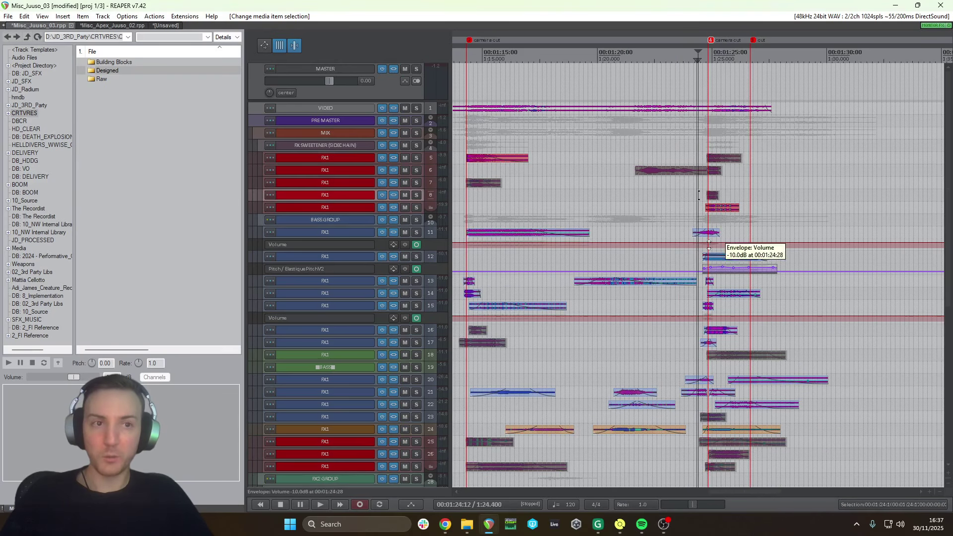
Switch to Soundminer Pro, close the Runciter window and open the DSP processing rack
left_click(618, 525)
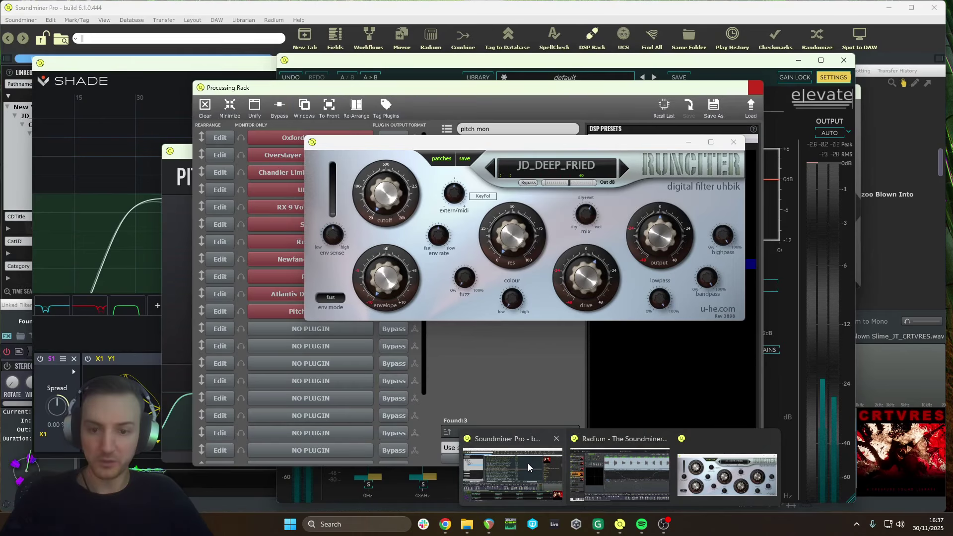
left_click(528, 463)
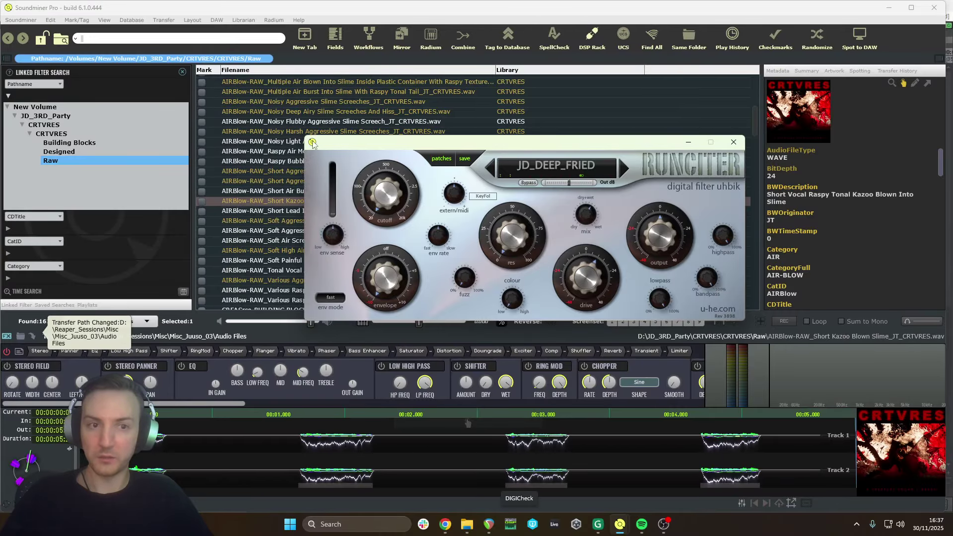
left_click(734, 143)
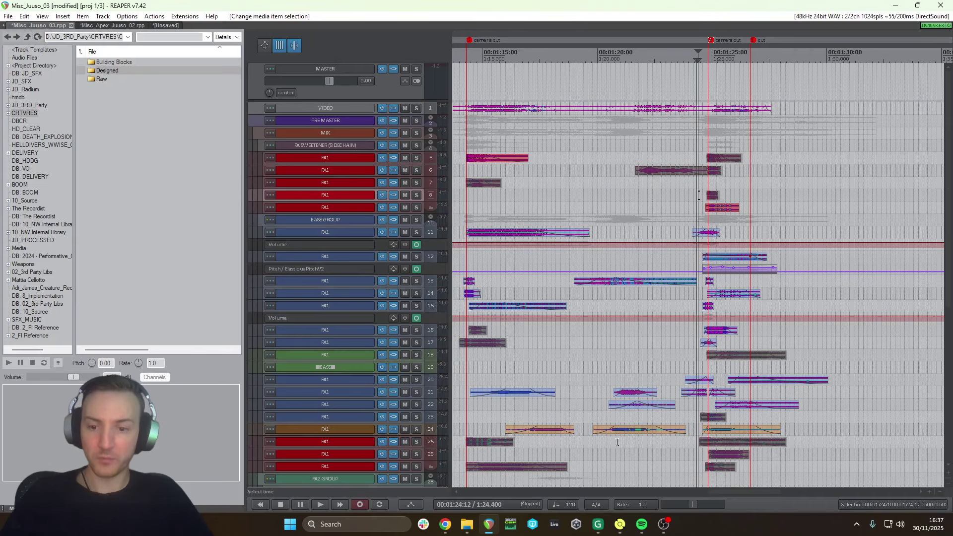
mouse_move(622, 527)
left_click(585, 489)
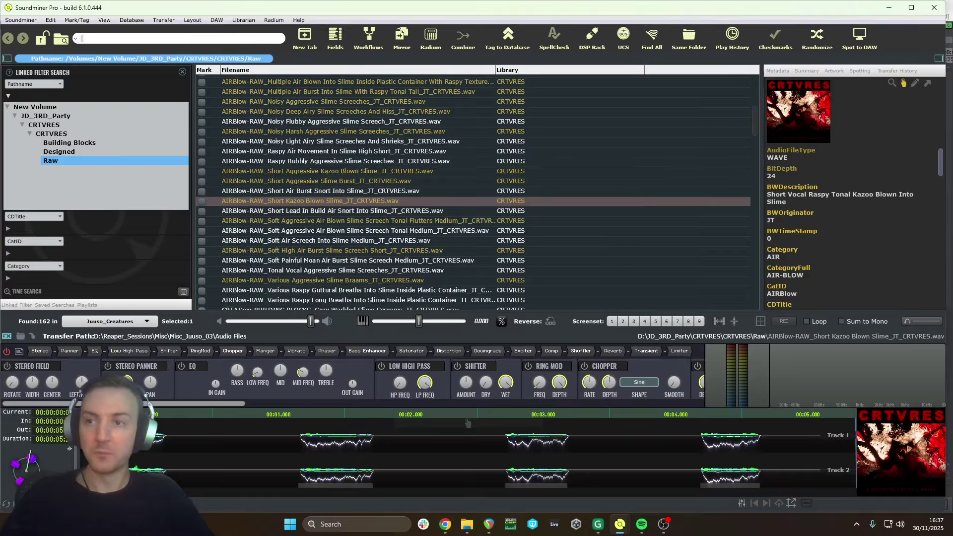
left_click(599, 48)
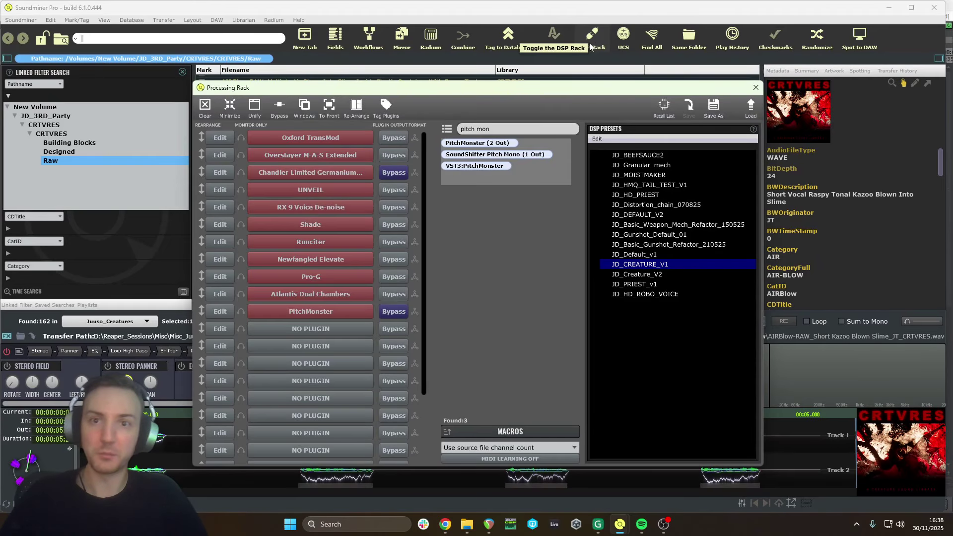
Open the Radium sampler and move the slot 4 sample's start marker back to the beginning of the waveform
left_click(431, 39)
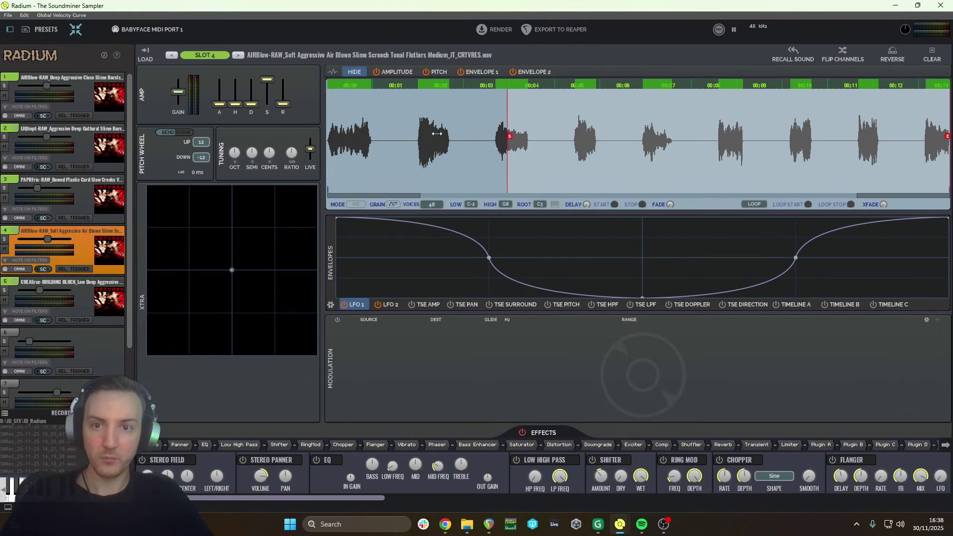
left_click_drag(436, 134, 370, 142)
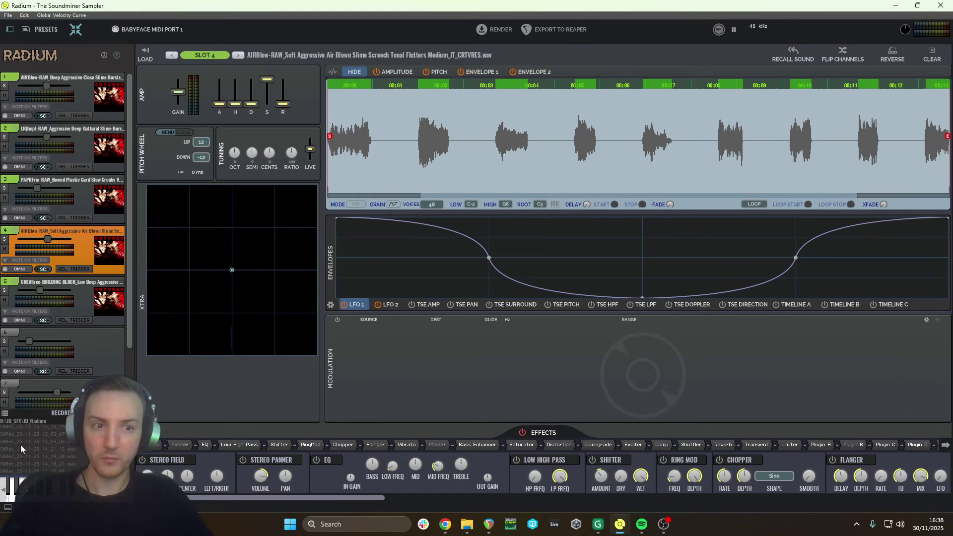
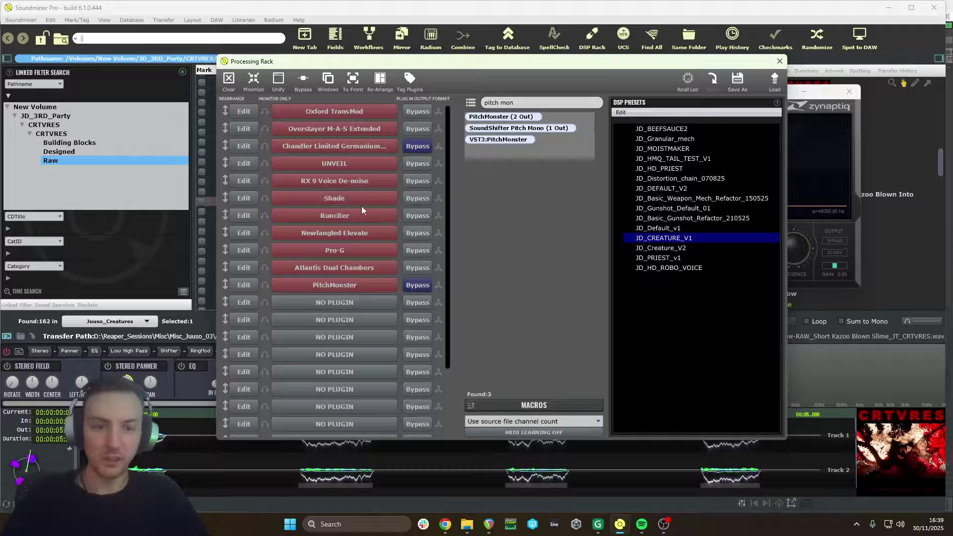
Check the Runciter settings, and set Newfangled Elevate's 0 Hz band gain to -0.7 dB and its 1142 Hz band gain to -0.3 dB
left_click(246, 218)
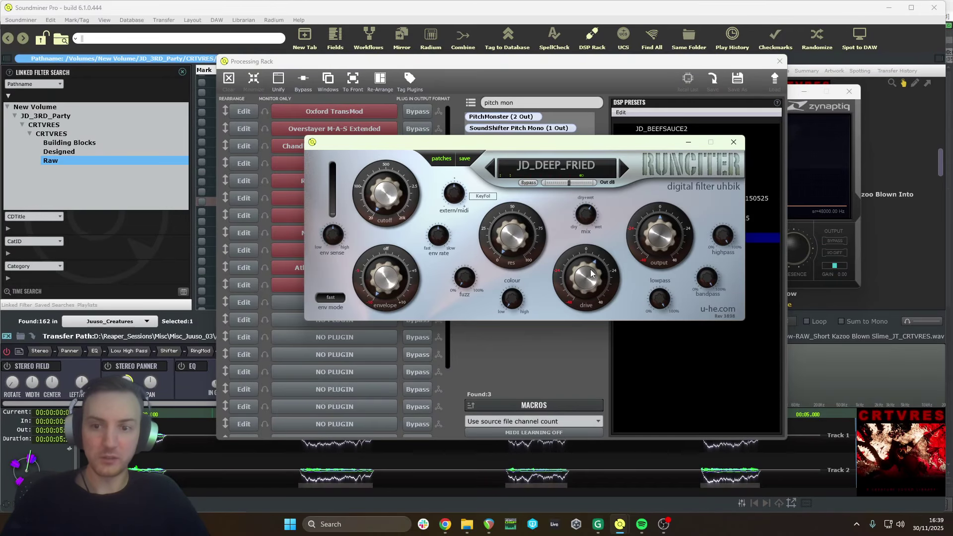
left_click(733, 143)
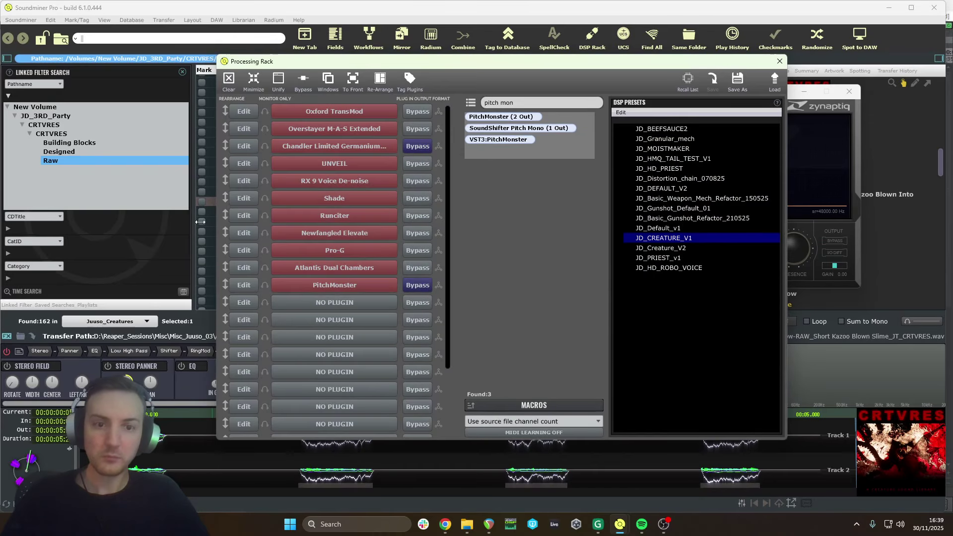
left_click(243, 233)
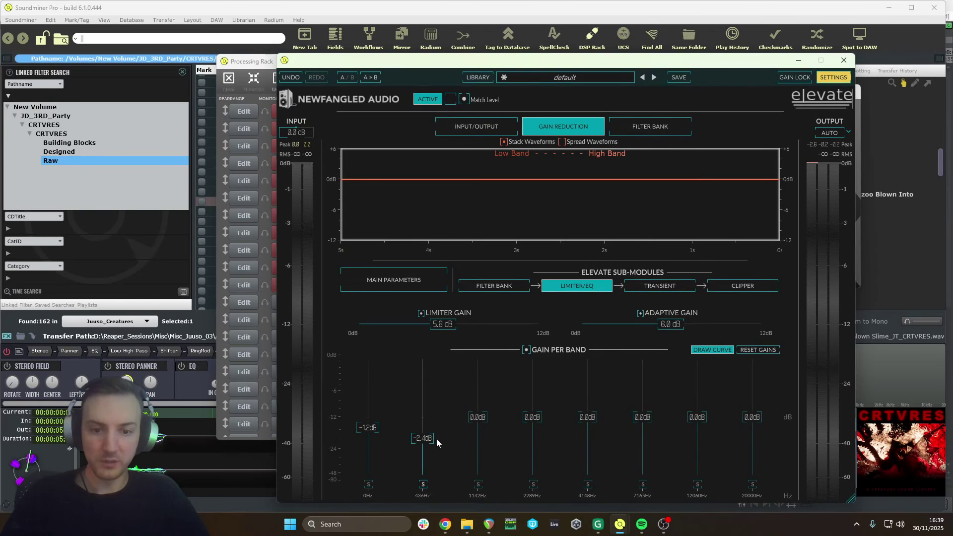
left_click_drag(475, 418, 476, 421)
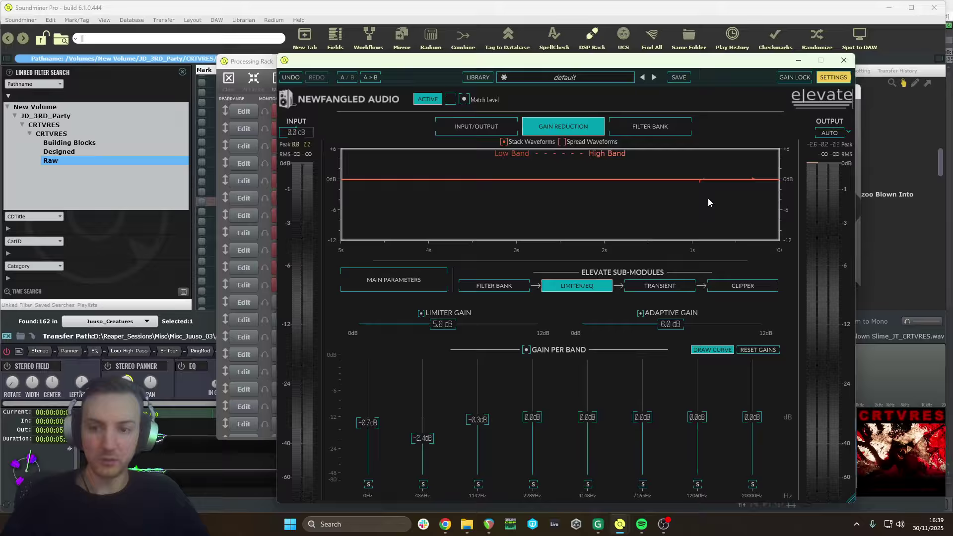
left_click(847, 64)
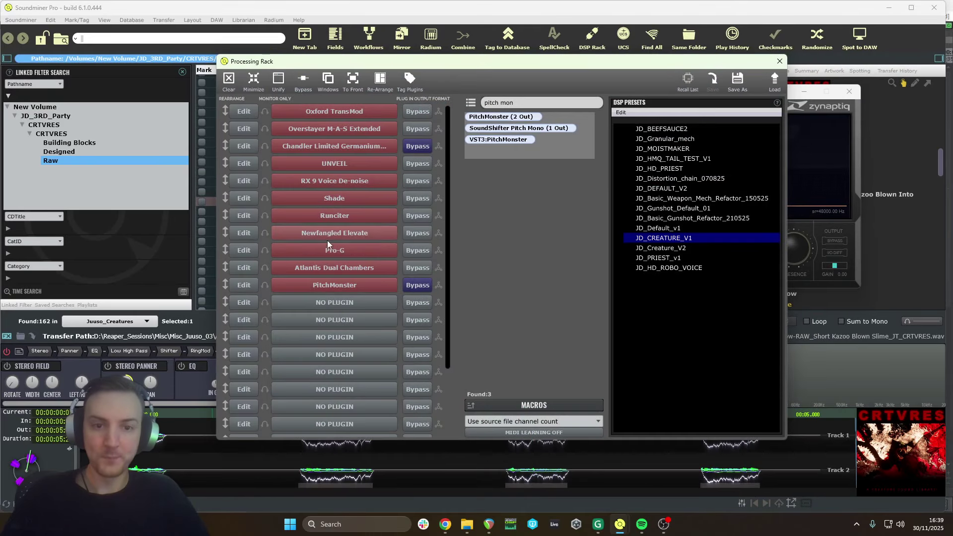
Inspect the settings of the Pro-G gate and the Atlantis Dual Chambers reverb in the processing rack
left_click(251, 251)
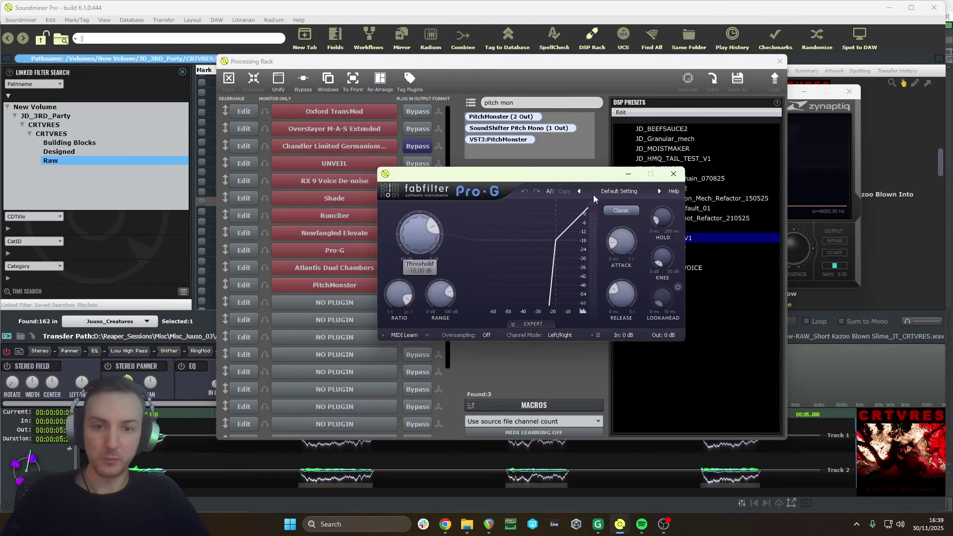
left_click(673, 173)
left_click(249, 271)
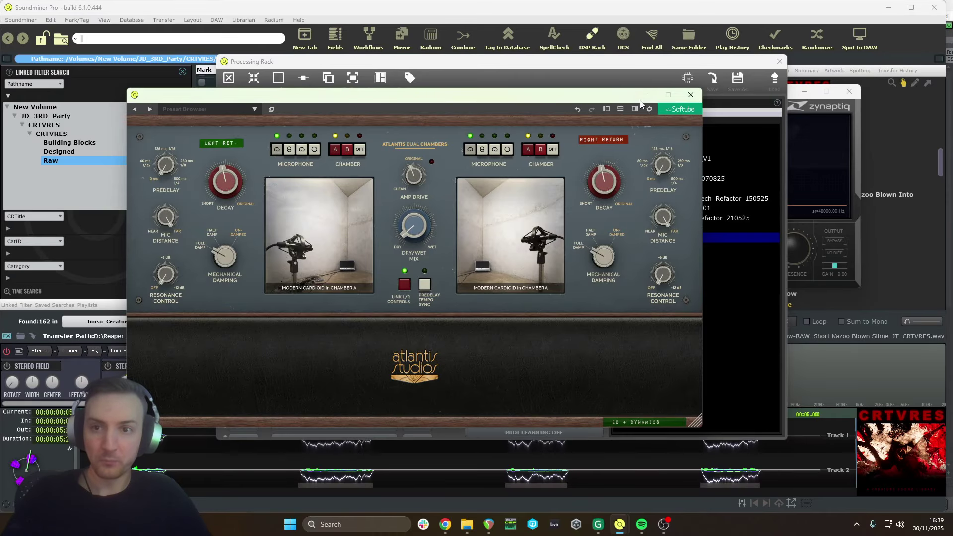
left_click(690, 94)
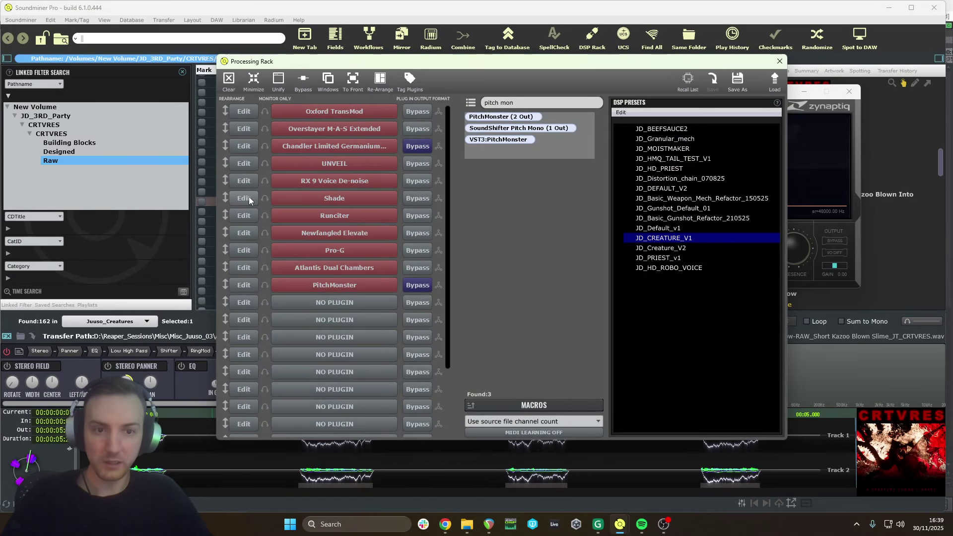
Load the Dancing Phaser preset in Shade and compare the sound with the plugin bypassed and active
left_click(244, 198)
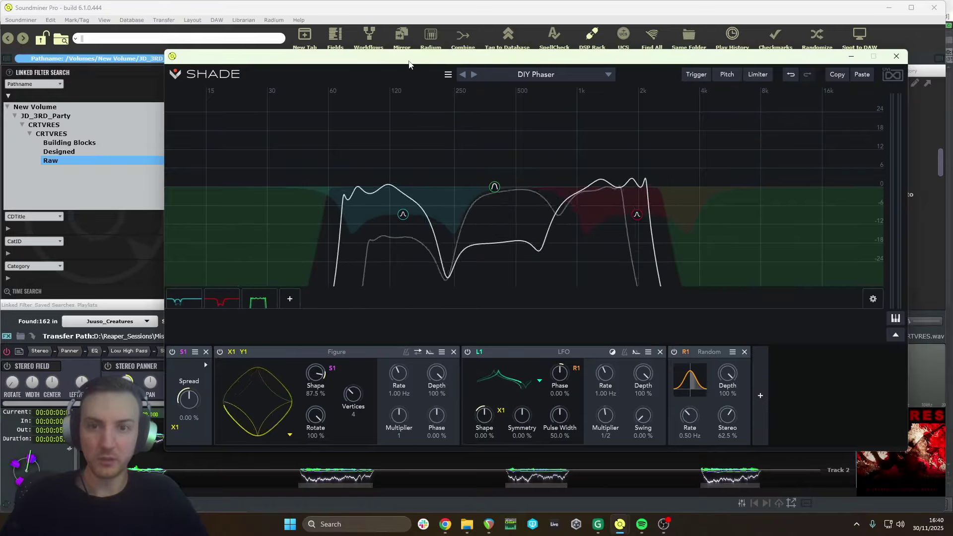
left_click_drag(513, 57, 512, 78)
left_click(894, 78)
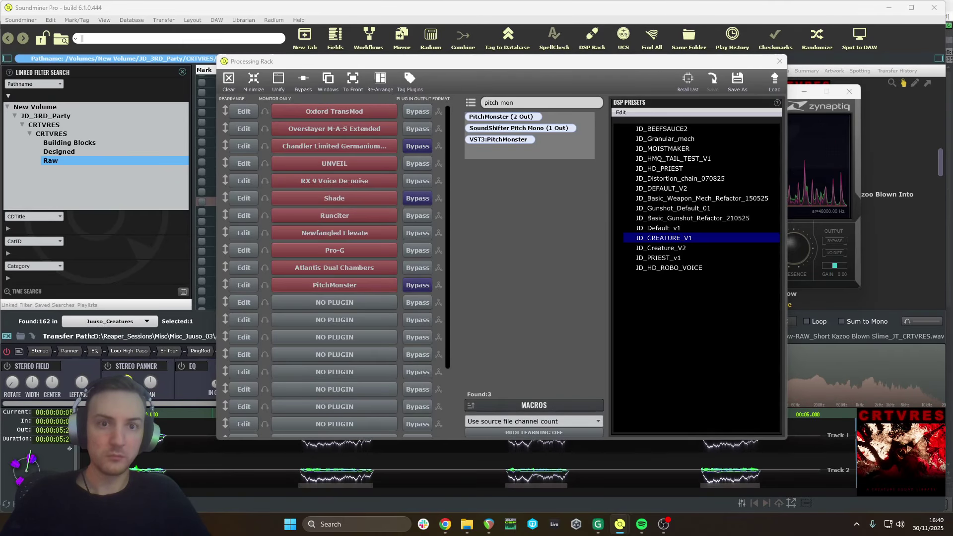
left_click(418, 198)
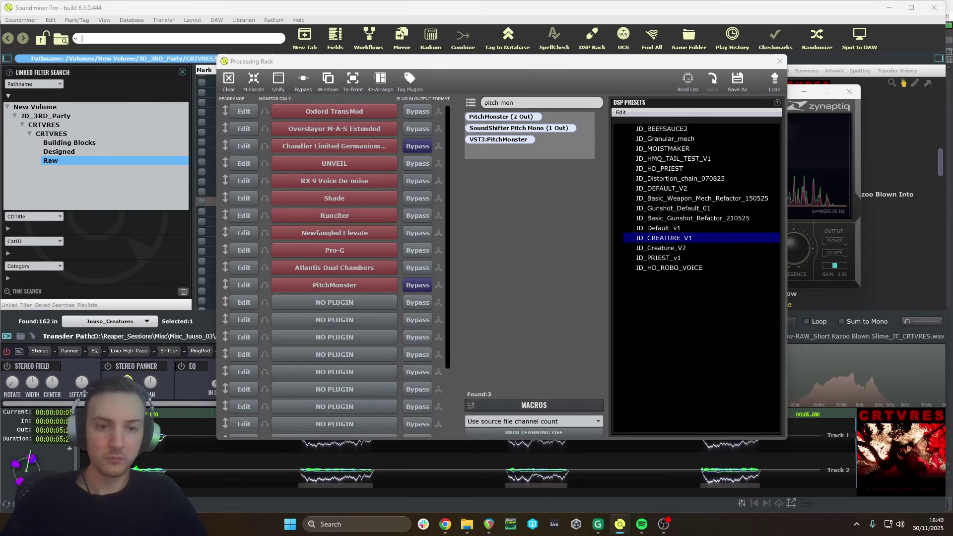
left_click(244, 198)
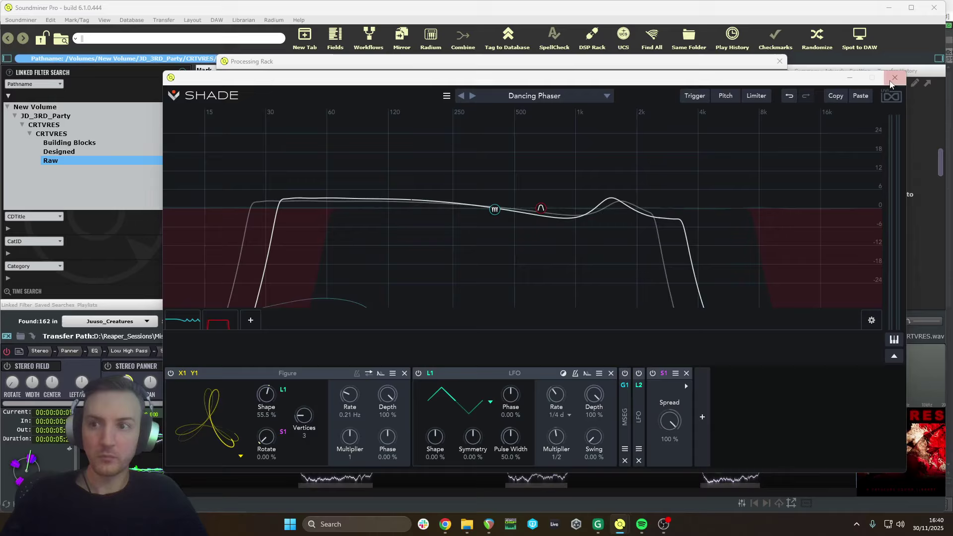
left_click(895, 77)
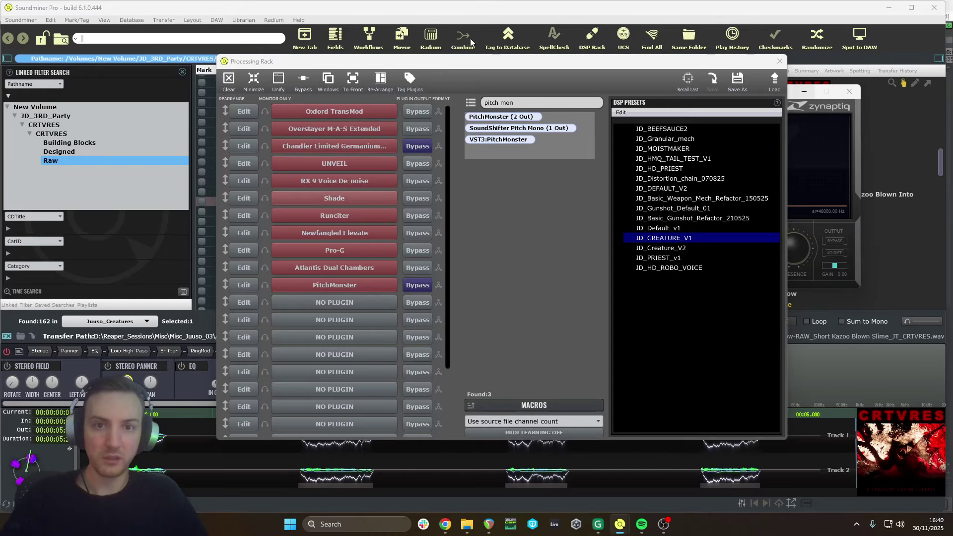
Audition the source with the whole processing rack bypassed, and restore the rack's processing
left_click_drag(372, 66, 457, 76)
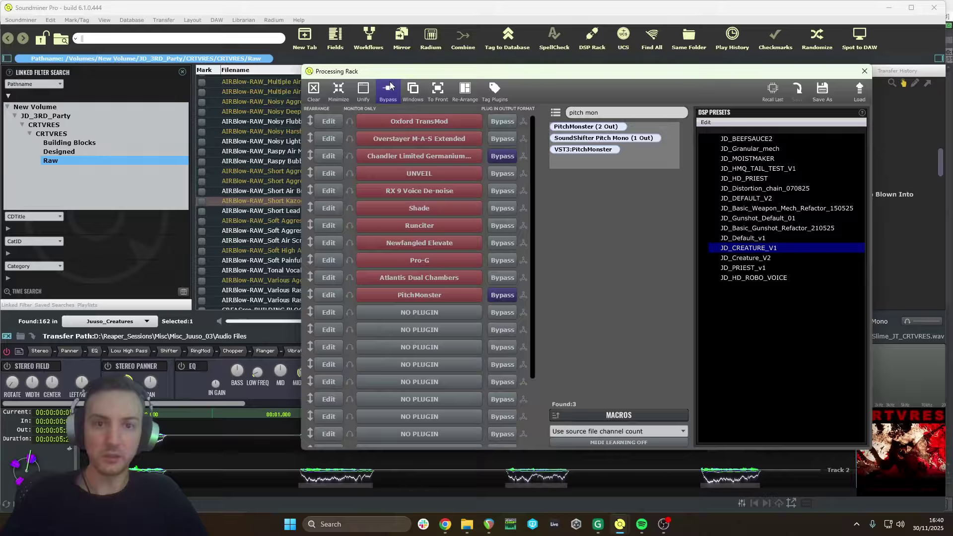
left_click(392, 96)
left_click(119, 449)
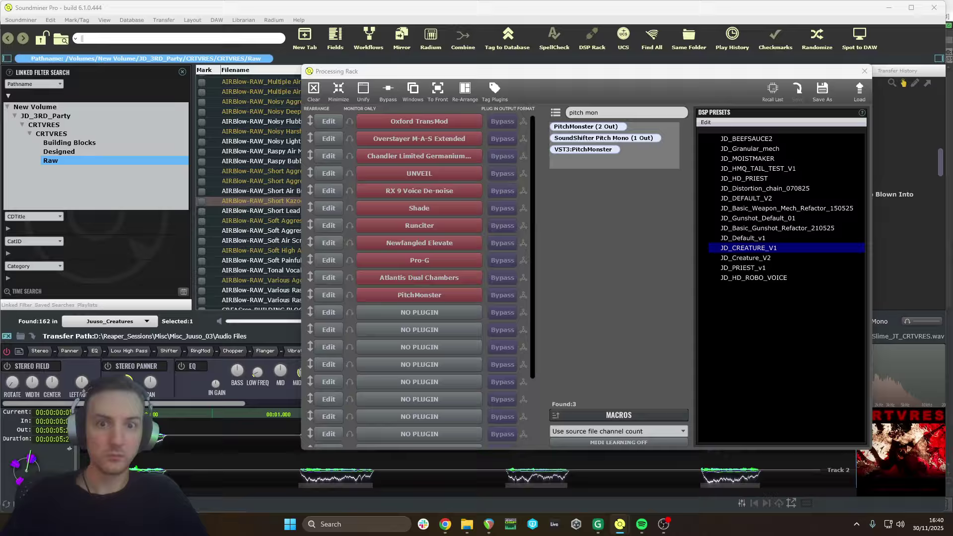
left_click(388, 93)
left_click(388, 93)
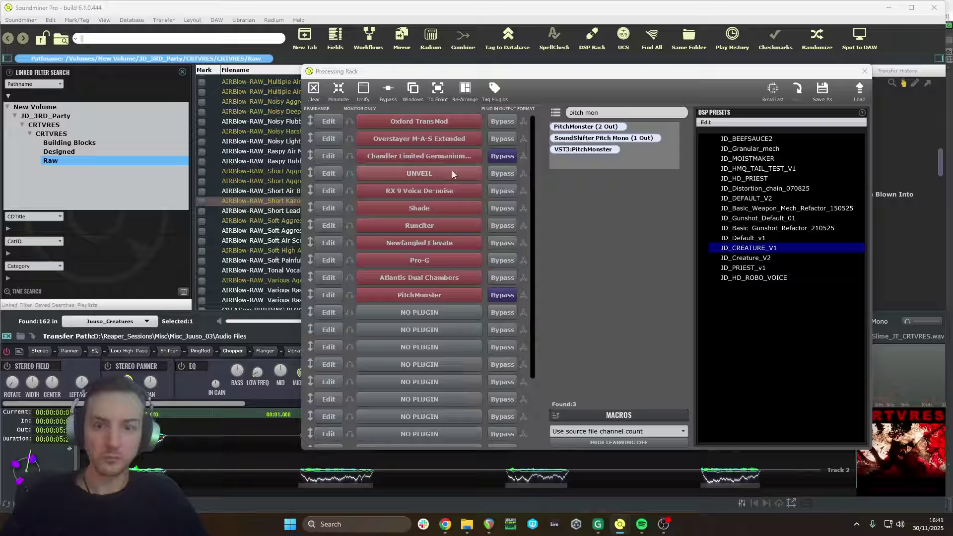
Search the plugin list for "lowe", add Lowender to the empty rack slot below PitchMonster and close its window
left_click(609, 114)
key("BackSpace")
key("BackSpace")
key("BackSpace")
key("BackSpace")
key("BackSpace")
key("BackSpace")
key("BackSpace")
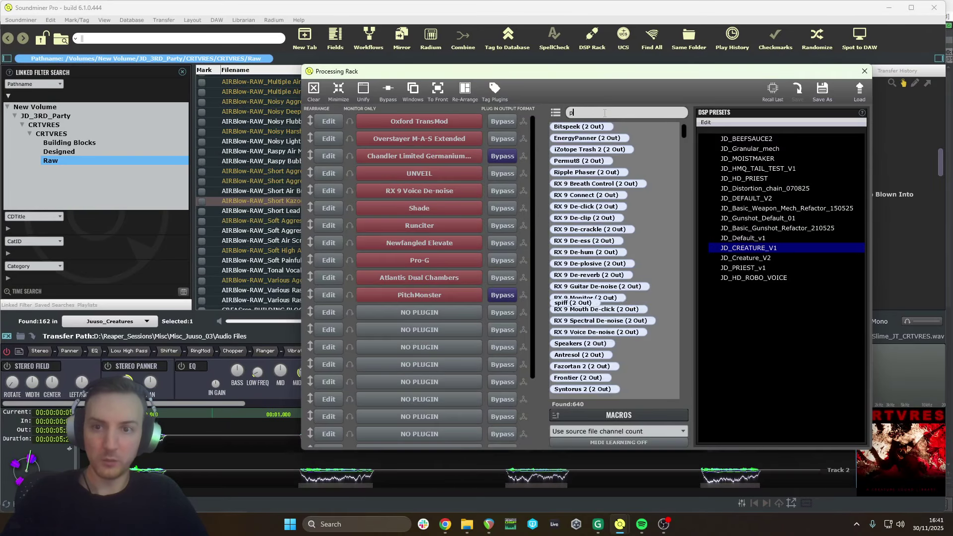
type("lowden")
key("BackSpace")
key("BackSpace")
key("BackSpace")
type("e")
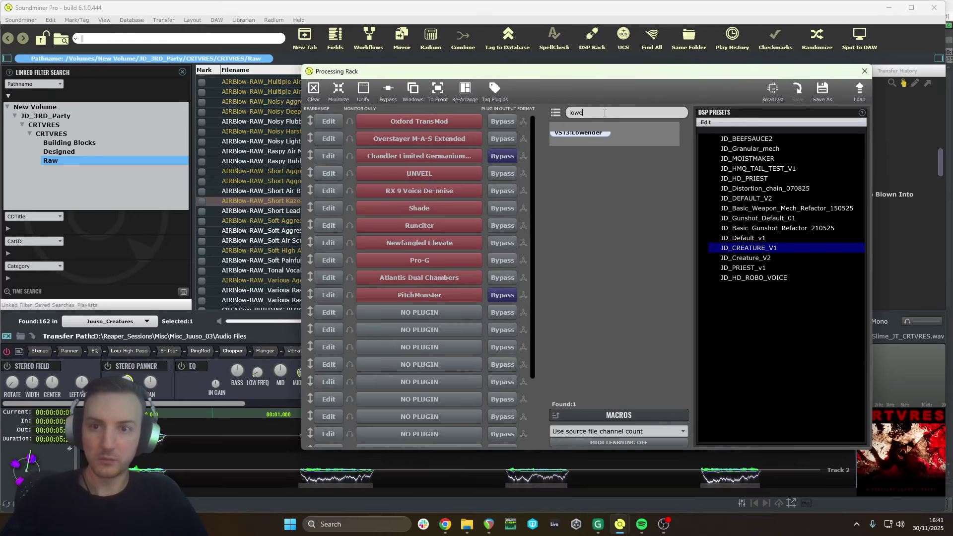
left_click_drag(587, 127, 417, 312)
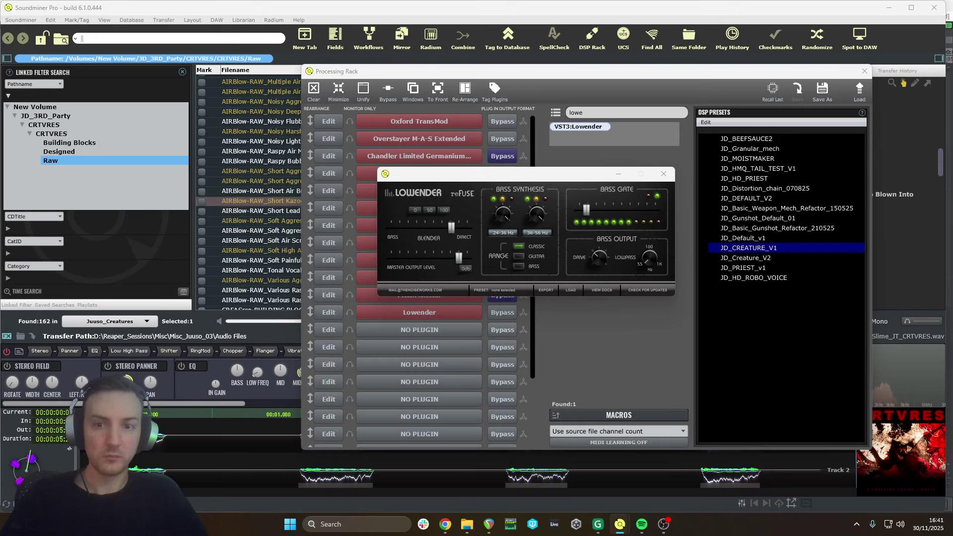
left_click(663, 174)
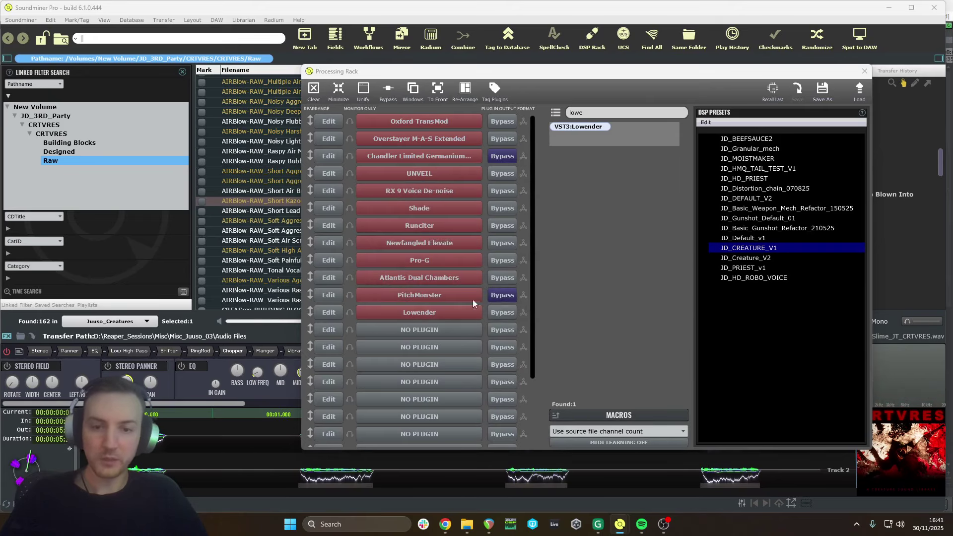
Bypass Lowender, take PitchMonster out of bypass and audition its Flanger preset
left_click(413, 295)
left_click(597, 269)
left_click(328, 296)
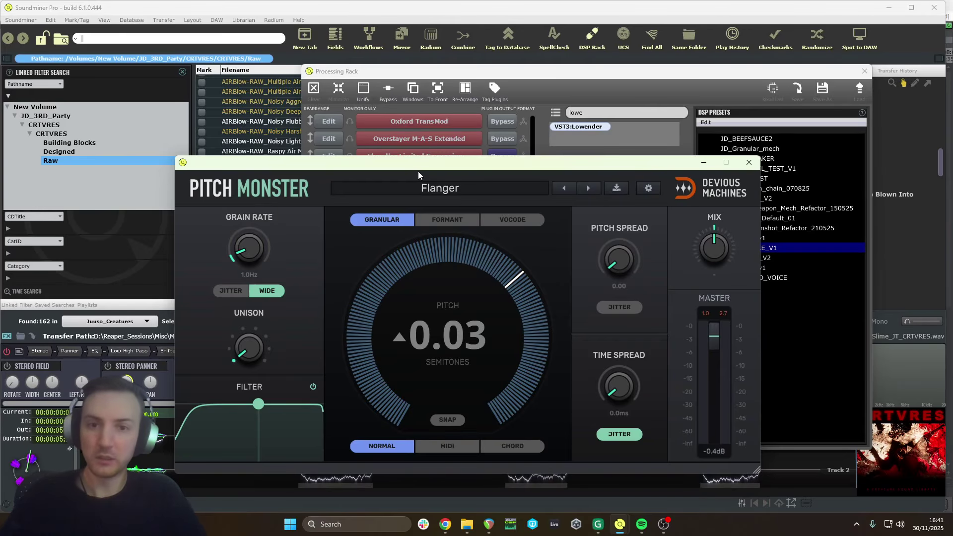
left_click_drag(431, 163, 426, 376)
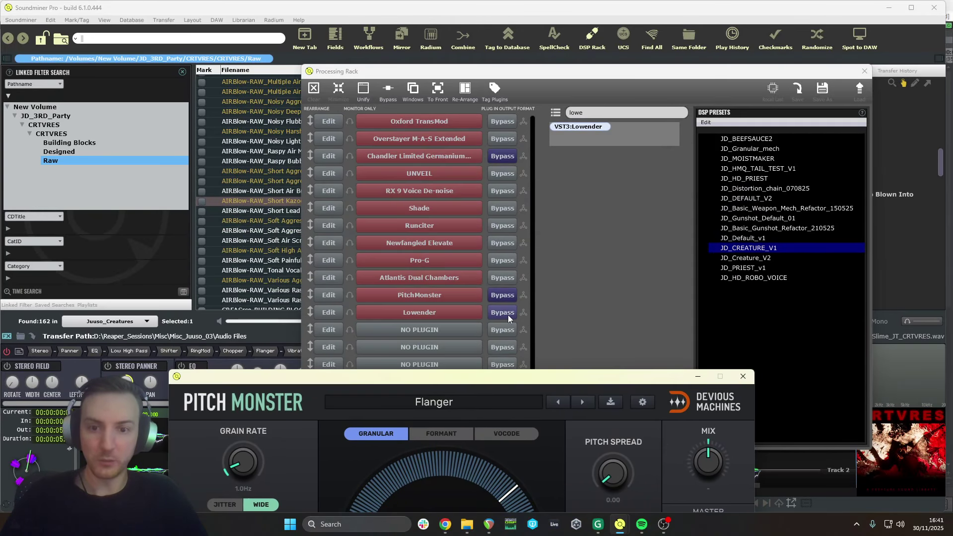
left_click(504, 301)
left_click_drag(277, 378, 309, 153)
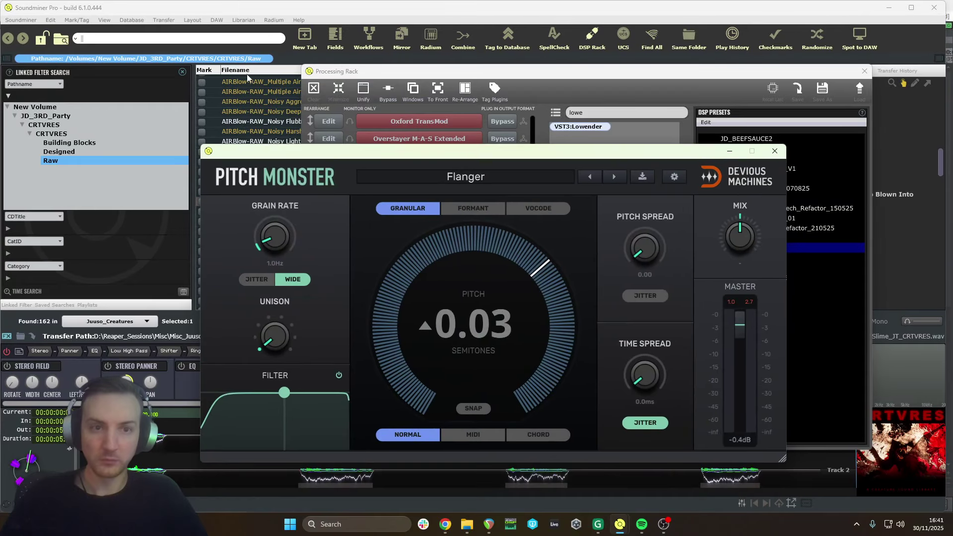
key("space")
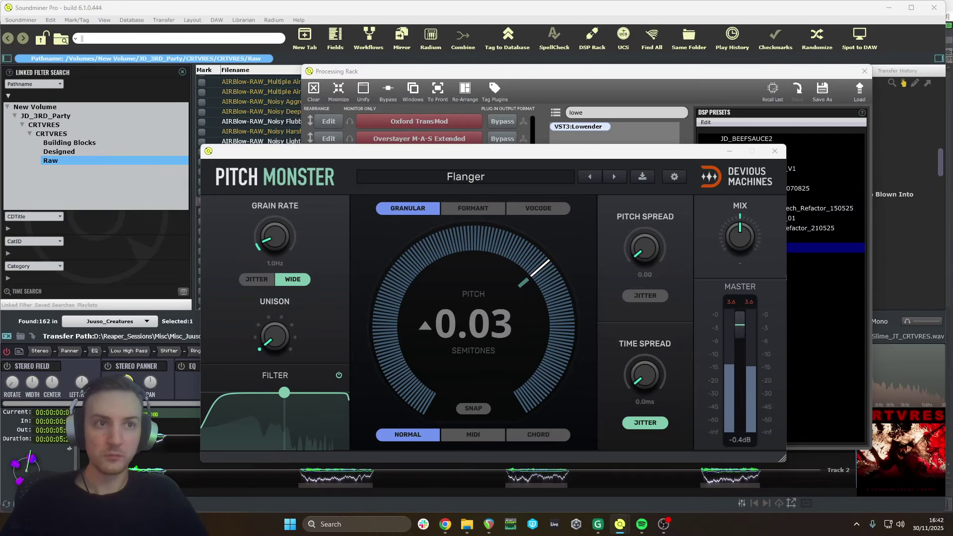
Bring up the Radium sampler to play its loaded sounds through PitchMonster, and put both windows away
left_click_drag(496, 0, 565, 15)
left_click(162, 480)
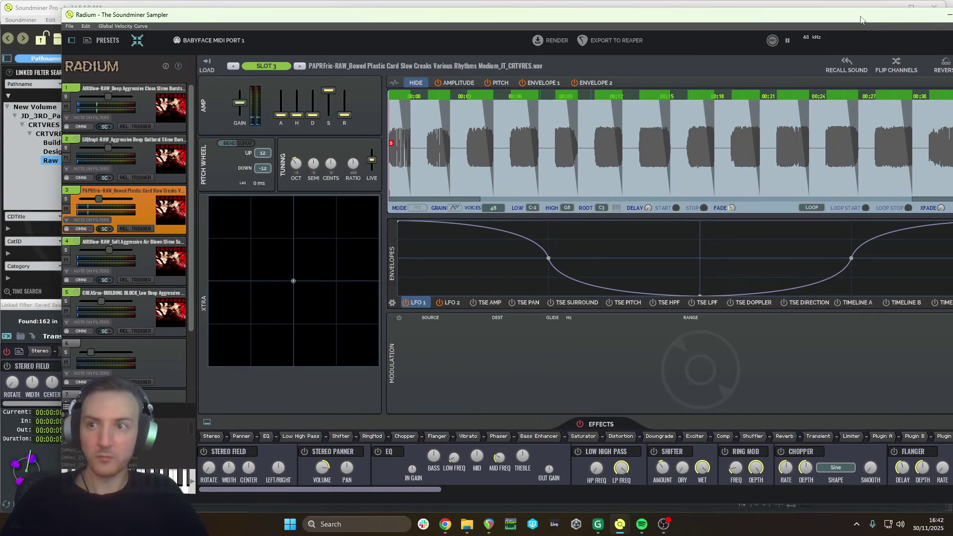
left_click_drag(862, 20, 660, 44)
left_click(796, 43)
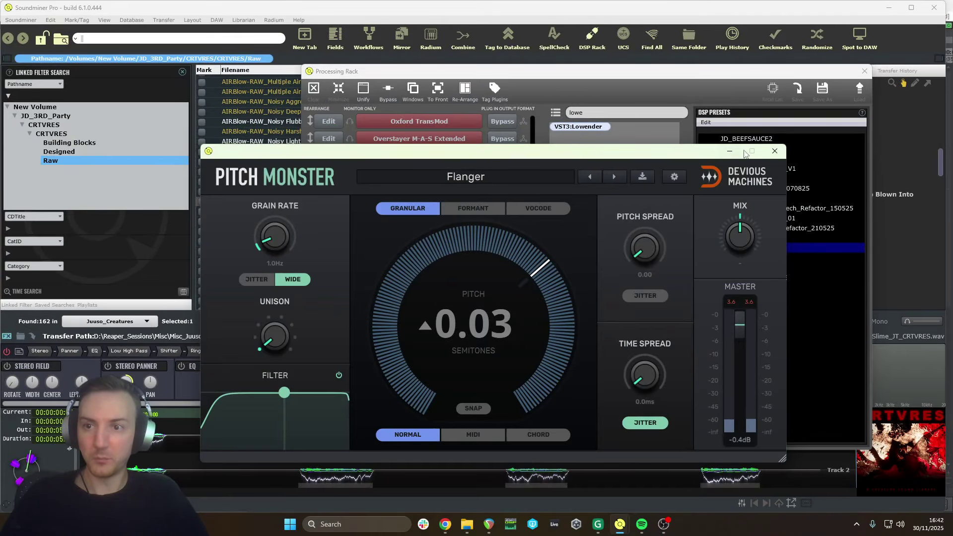
left_click_drag(670, 150, 700, 116)
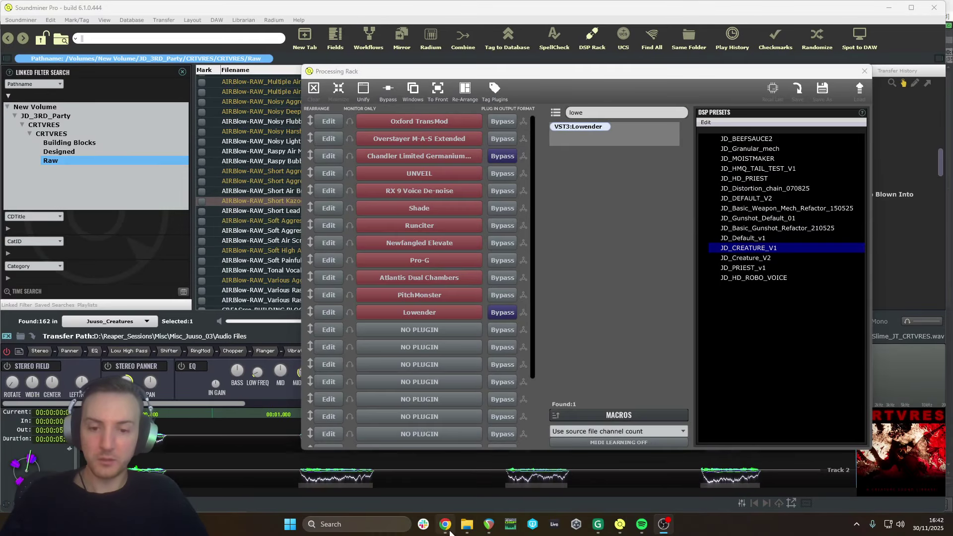
Switch to REAPER and bring up the Misc_Apex_Juuso_02 project
mouse_move(449, 530)
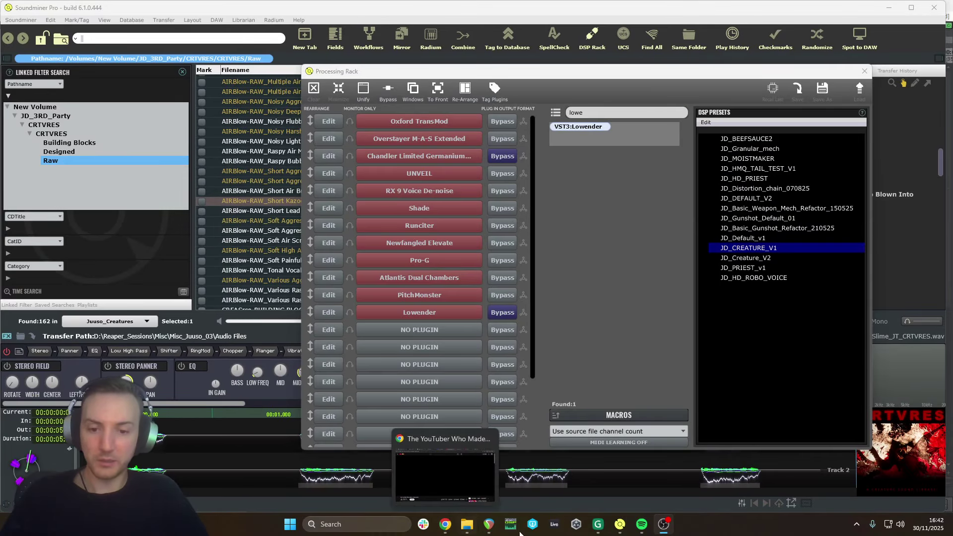
left_click(488, 525)
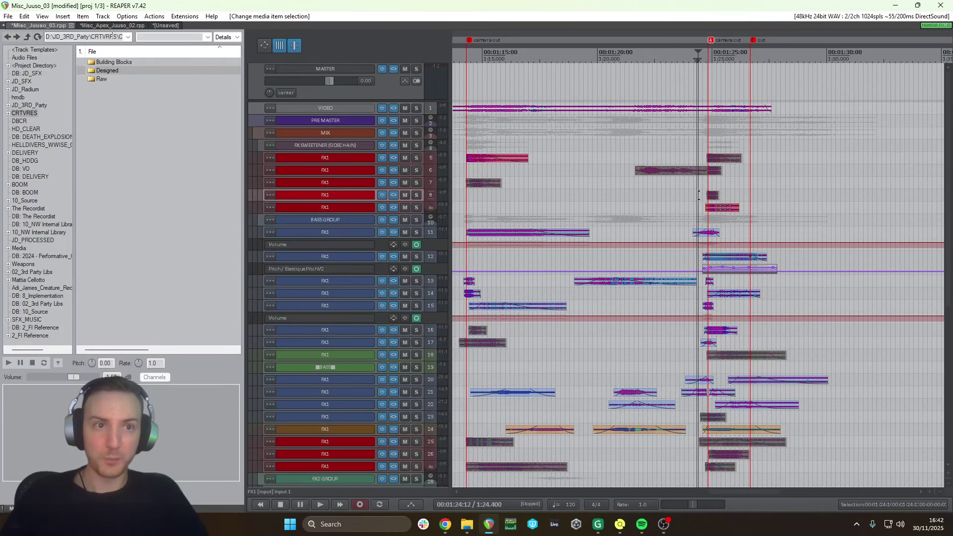
left_click(103, 27)
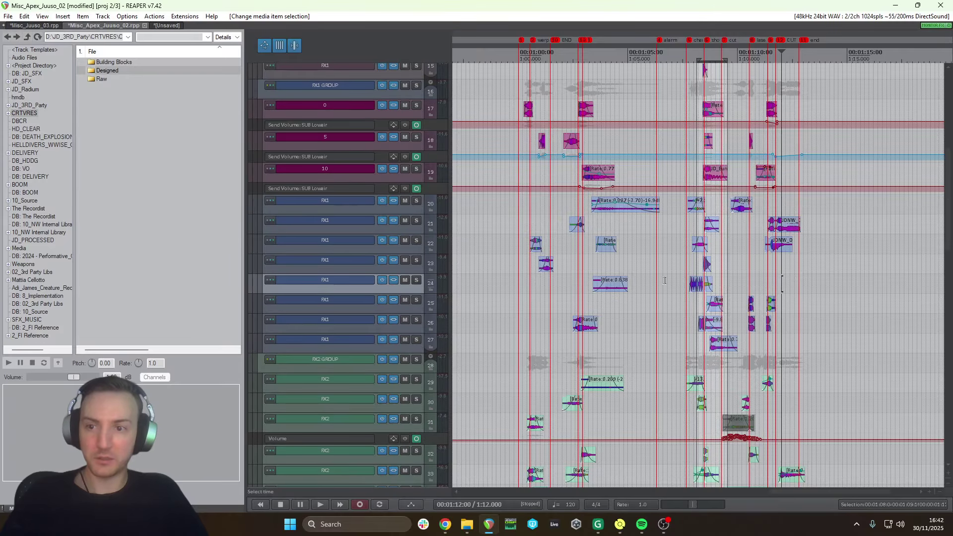
Examine the Apex project's track groups and layered items from the video track down to FX3, briefly viewing the video window
scroll(349, 228, "up", 10)
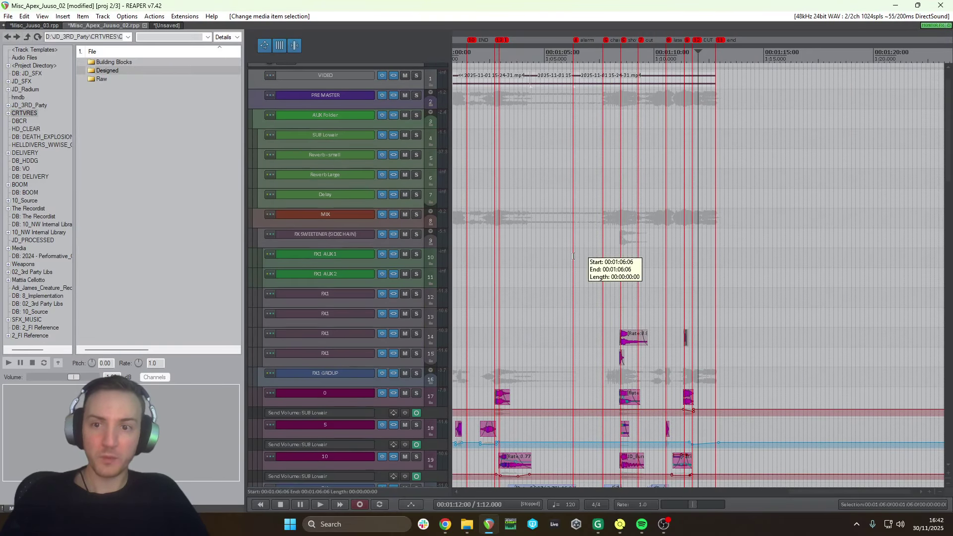
scroll(655, 278, "down", 3)
scroll(655, 278, "up", 3)
left_click(631, 259)
scroll(631, 259, "down", 1)
scroll(255, 195, "down", 4)
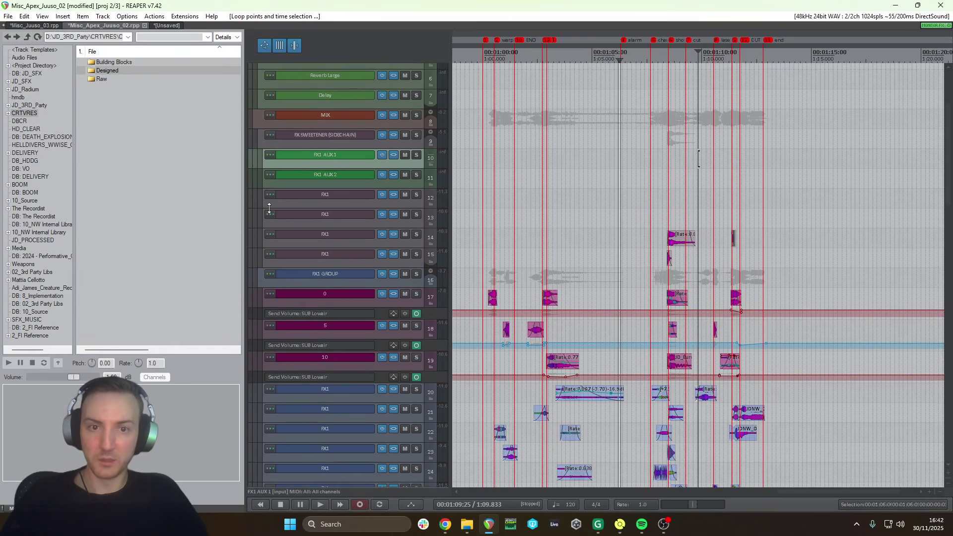
scroll(302, 206, "down", 3)
scroll(308, 212, "down", 10)
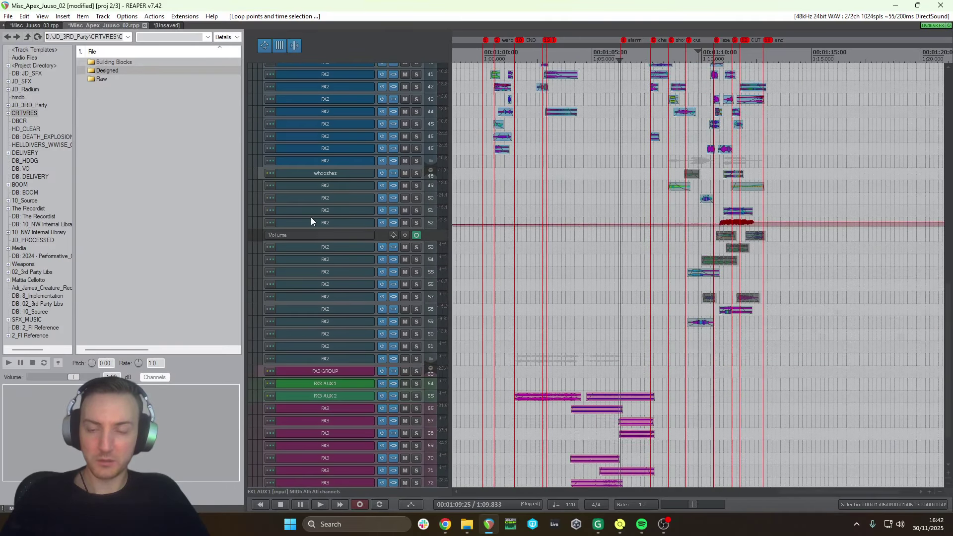
key("ctrl+shift+v")
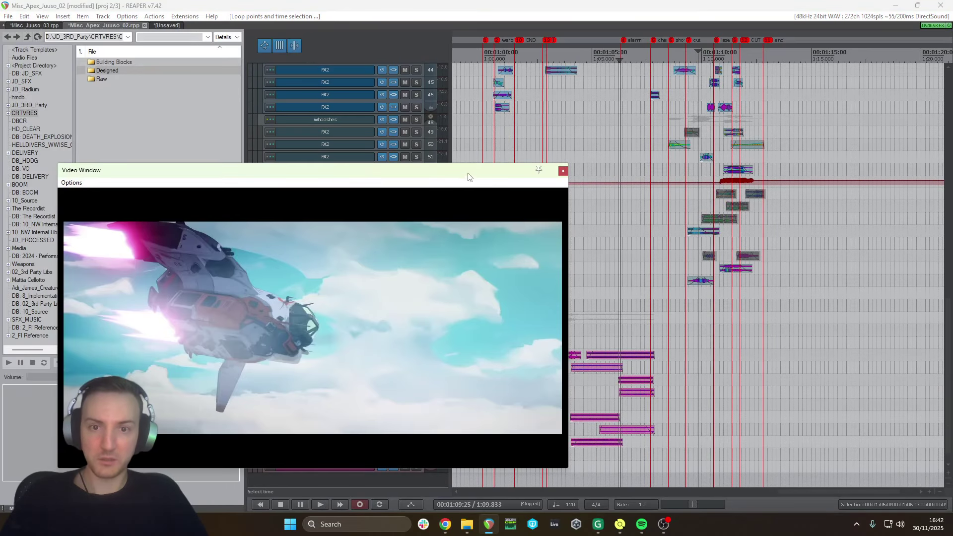
left_click(550, 168)
scroll(553, 172, "up", 3)
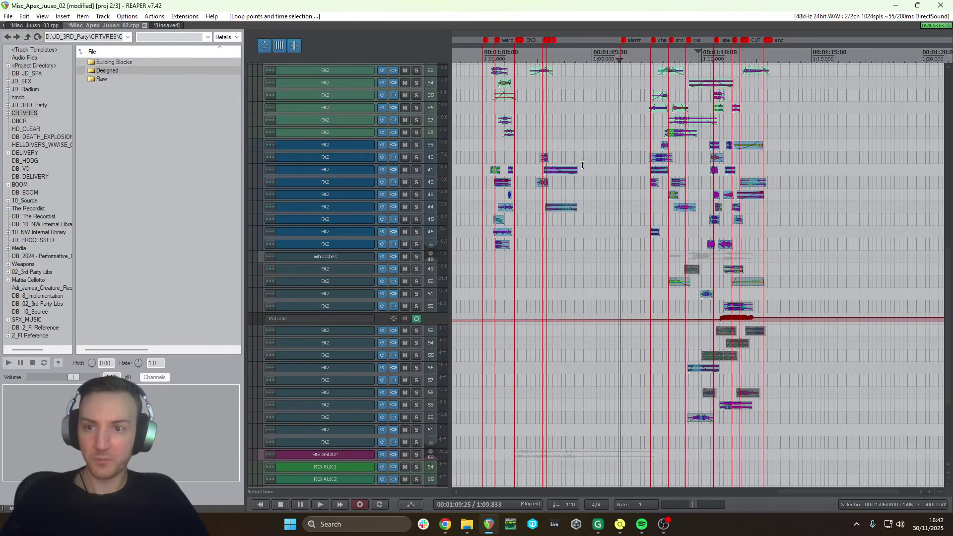
Select the blue FX2 tracks 39 to 47 and examine their layered items around the charge and shot markers
left_click(264, 146)
left_click(260, 248, "shift")
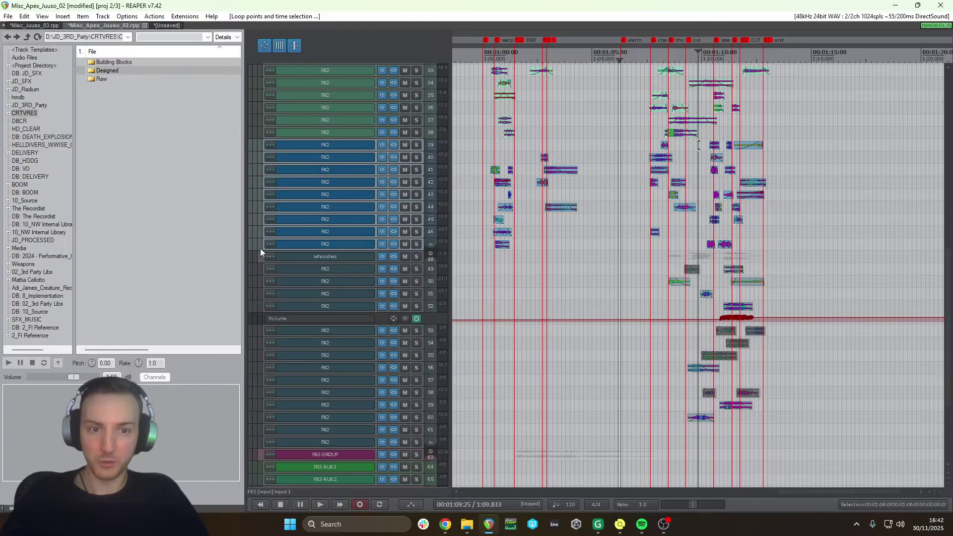
scroll(380, 237, "up", 1)
left_click(651, 189)
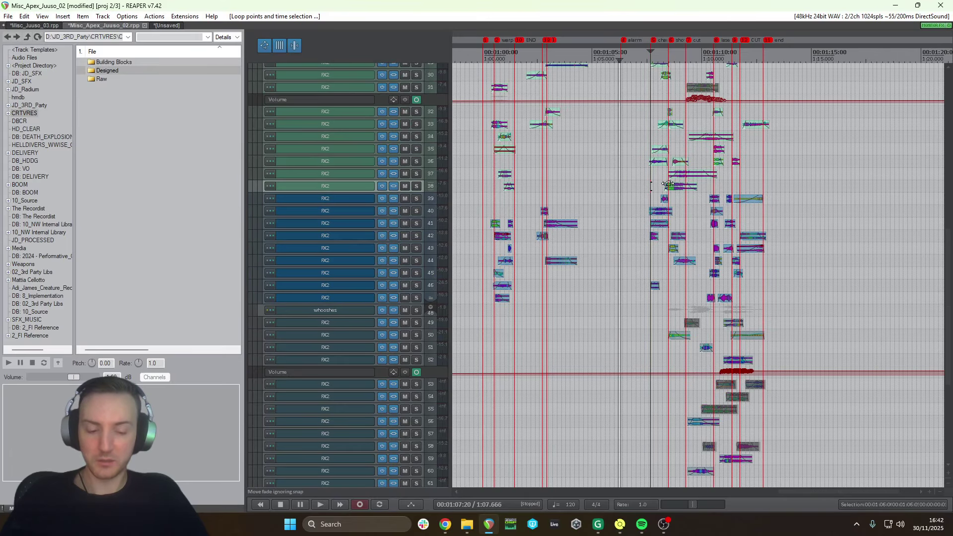
left_click(666, 185)
scroll(618, 196, "up", 4)
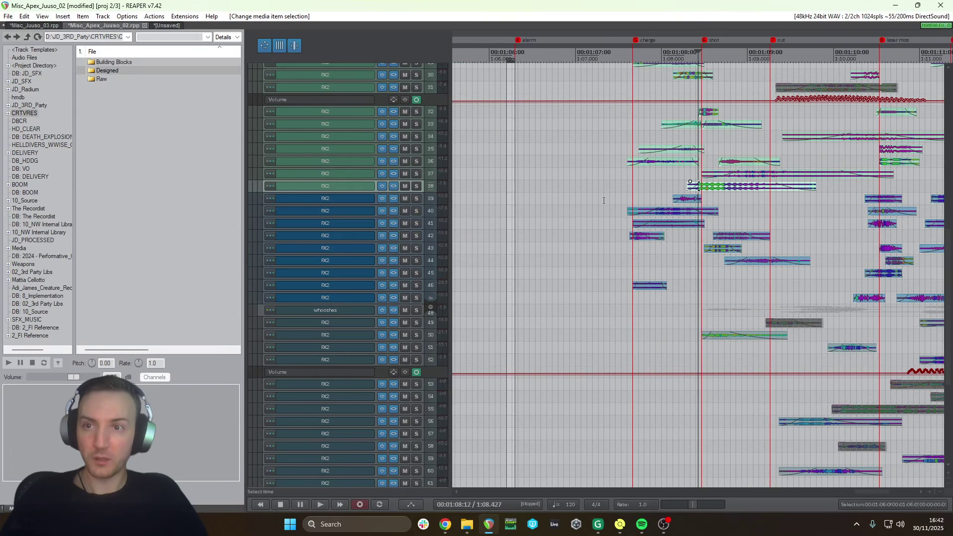
Show the video window and play the full mix of the Apex sequence from just before the charge marker
key("ctrl+shift+v")
left_click(656, 212)
scroll(662, 213, "down", 1)
left_click(779, 217)
scroll(779, 217, "up", 1)
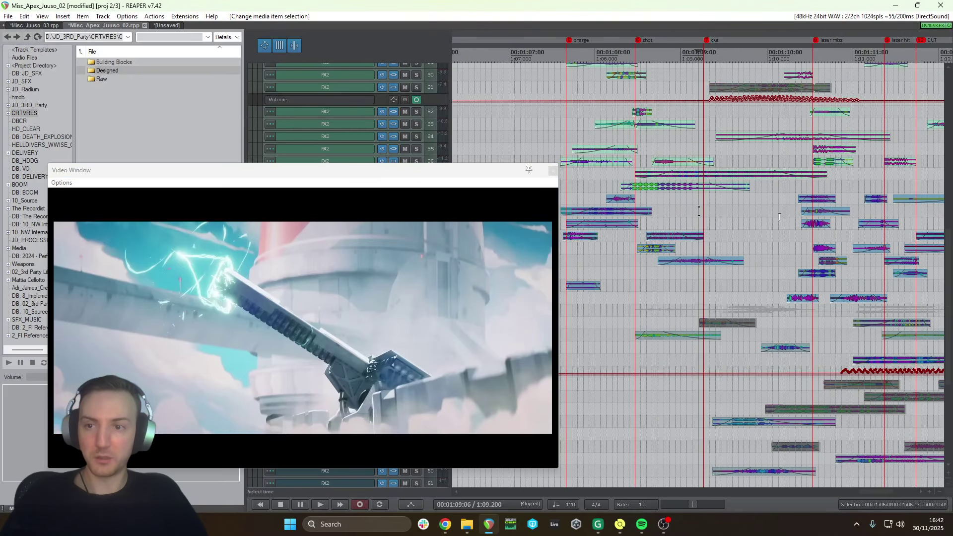
scroll(779, 217, "up", 1)
scroll(733, 223, "up", 1)
scroll(637, 148, "down", 3)
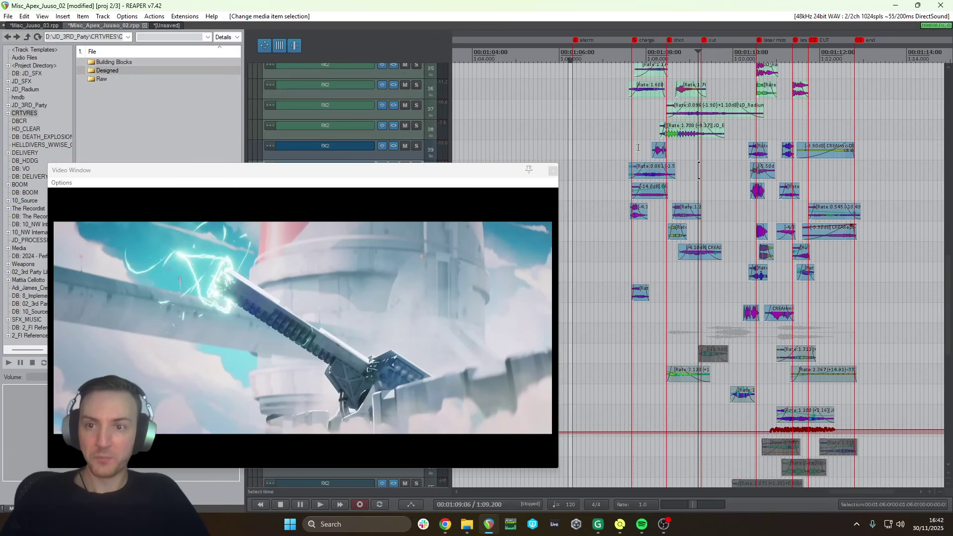
left_click(611, 143)
key("space")
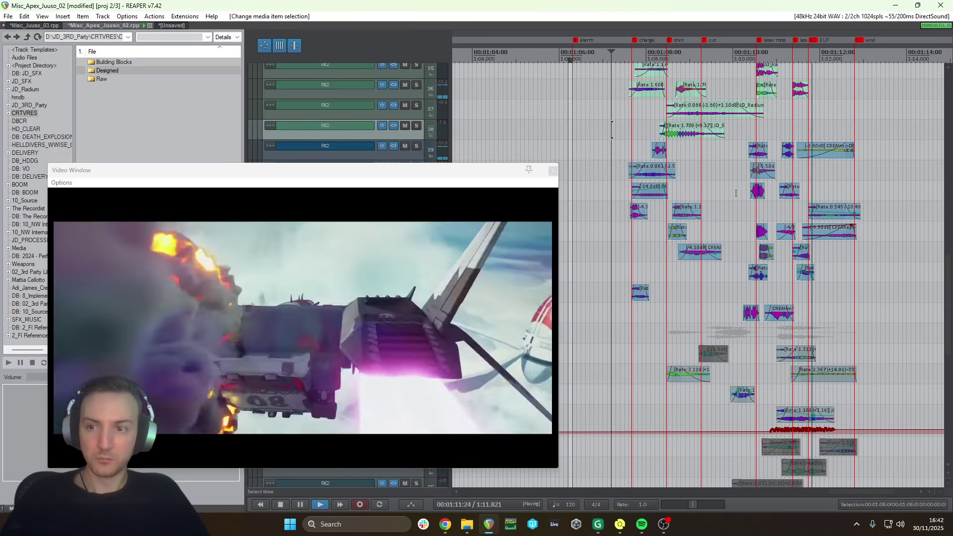
key("space")
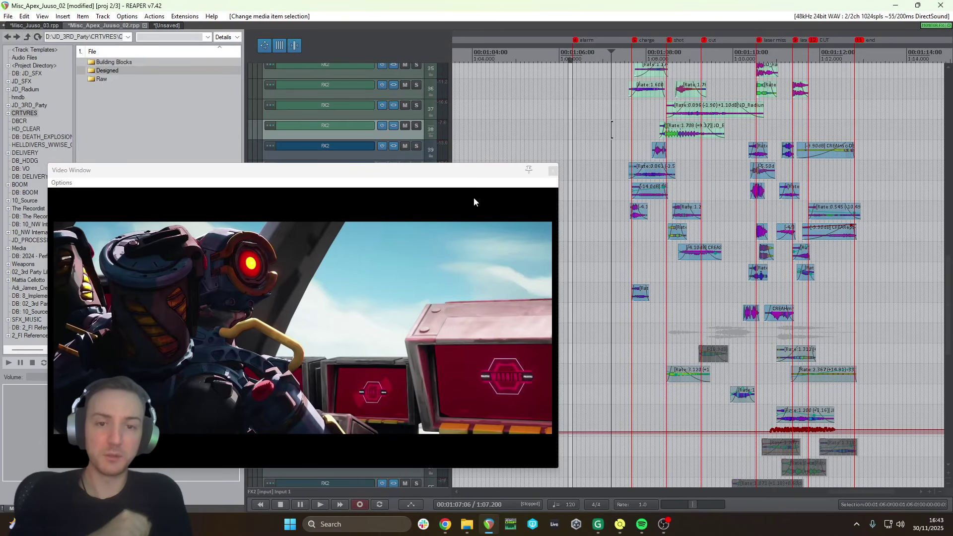
Move the video window clear of the track list and solo the blue FX2 tracks 39 to 47
left_click(728, 150)
scroll(695, 159, "down", 3)
scroll(694, 163, "up", 3)
left_click_drag(469, 173, 488, 388)
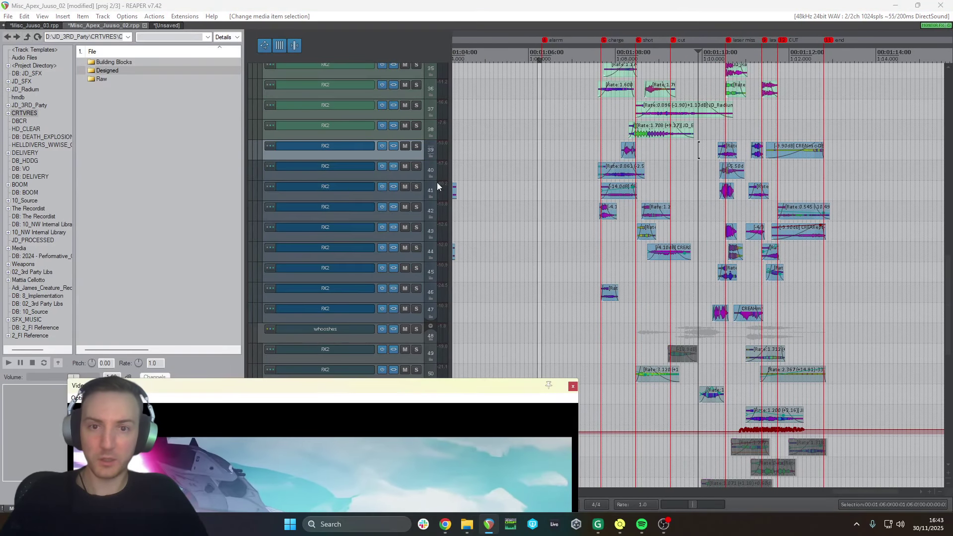
left_click_drag(416, 147, 410, 320)
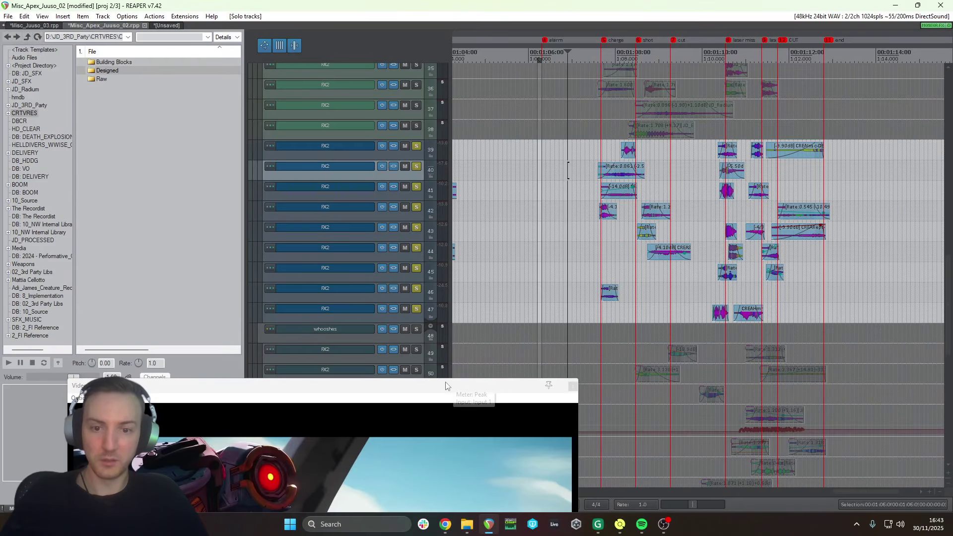
Reposition the video window and audition the soloed FX2 layers against picture from just before the charge marker
left_click_drag(469, 424, 403, 70)
left_click(594, 149)
key("space")
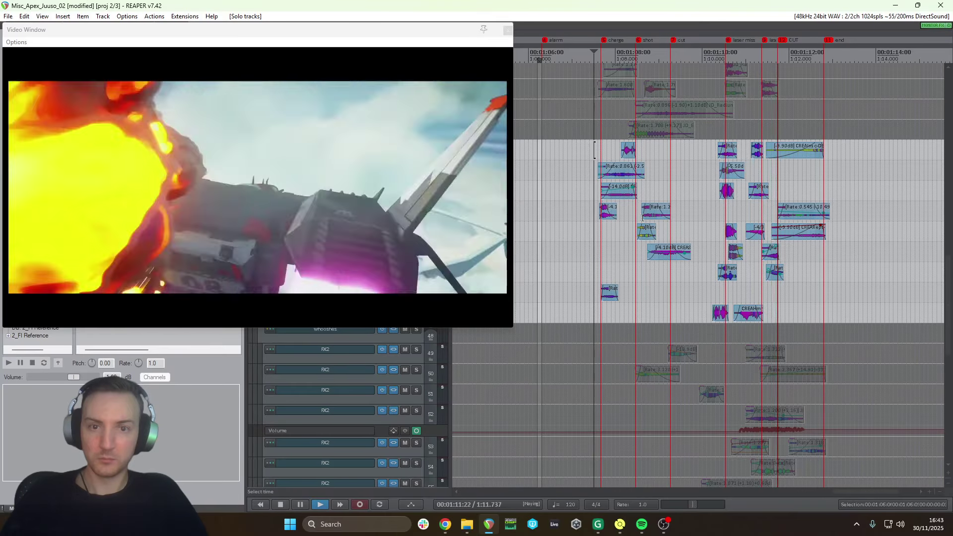
key("space")
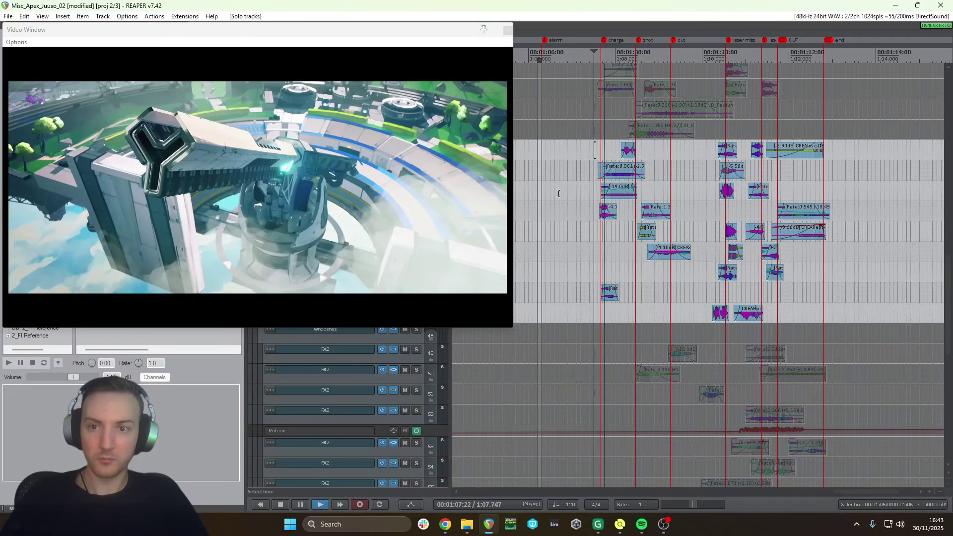
left_click(559, 195)
left_click_drag(293, 38, 540, 152)
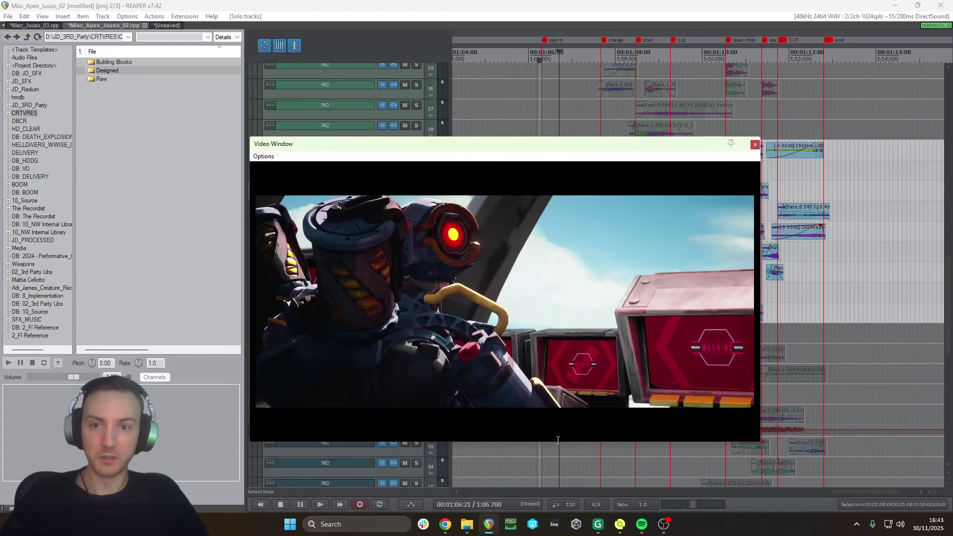